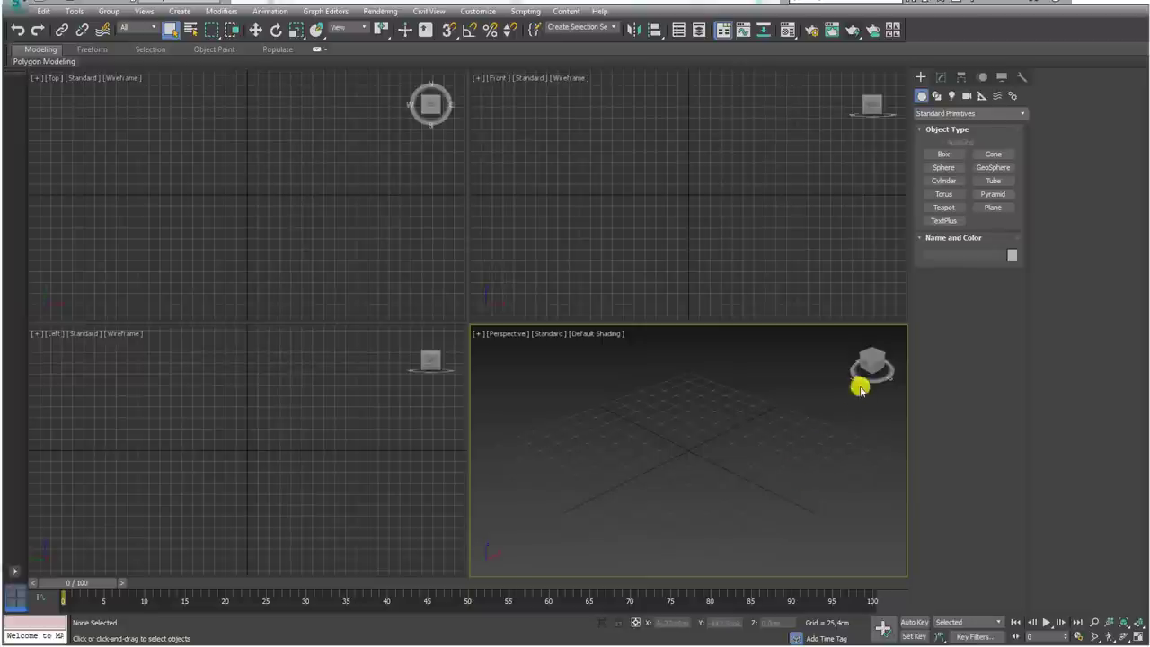
Activate the Box tool under Standard Primitives in the Create panel.
{"action": "left_click", "coordinate": [941, 154]}
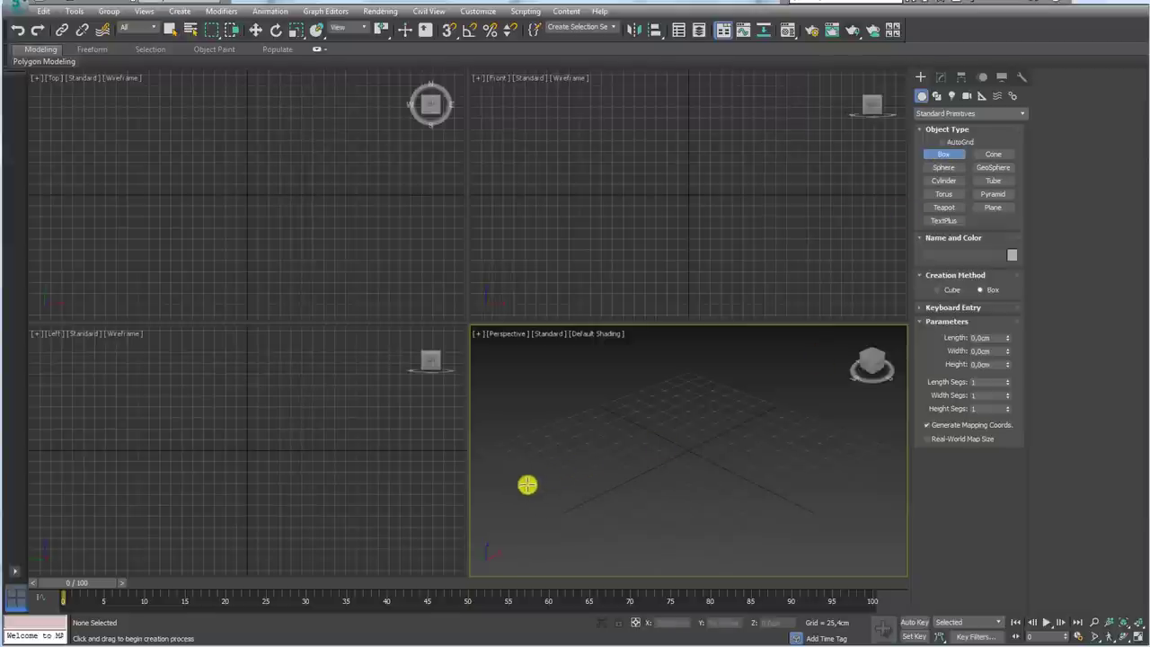
Draw a yellow box and a larger pink box in Perspective, then maximize that viewport.
{"action": "left_click_drag", "start_coordinate": [526, 483], "coordinate": [683, 499]}
{"action": "left_click_drag", "start_coordinate": [674, 406], "coordinate": [820, 432]}
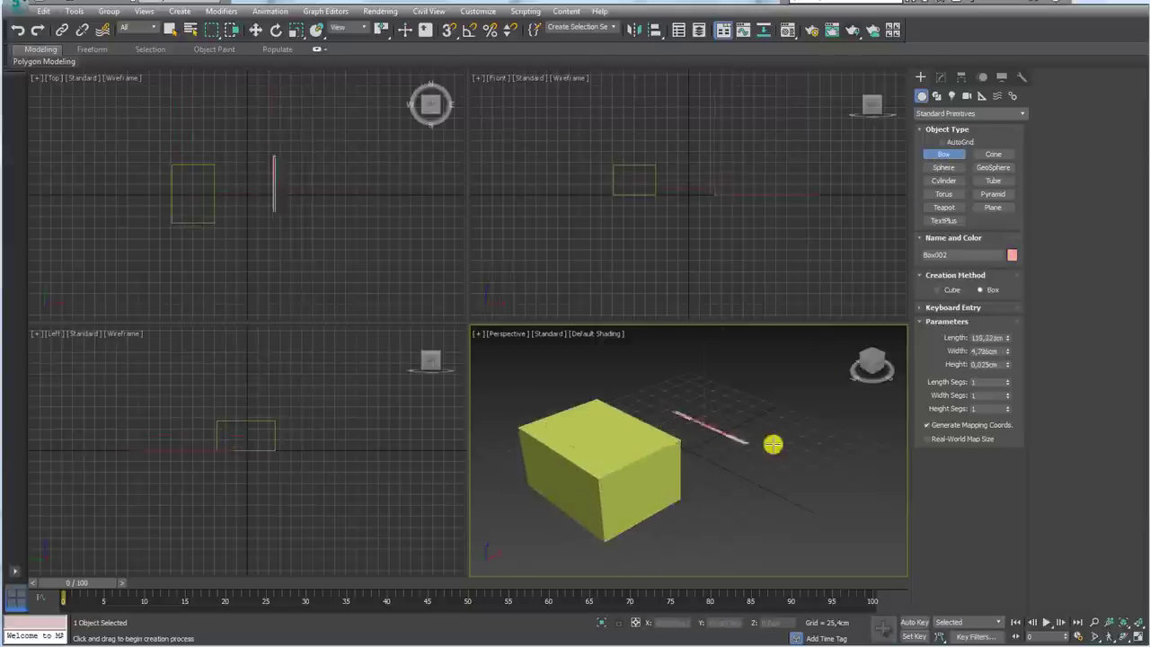
{"action": "middle_click_drag", "start_coordinate": [811, 387], "coordinate": [813, 435]}
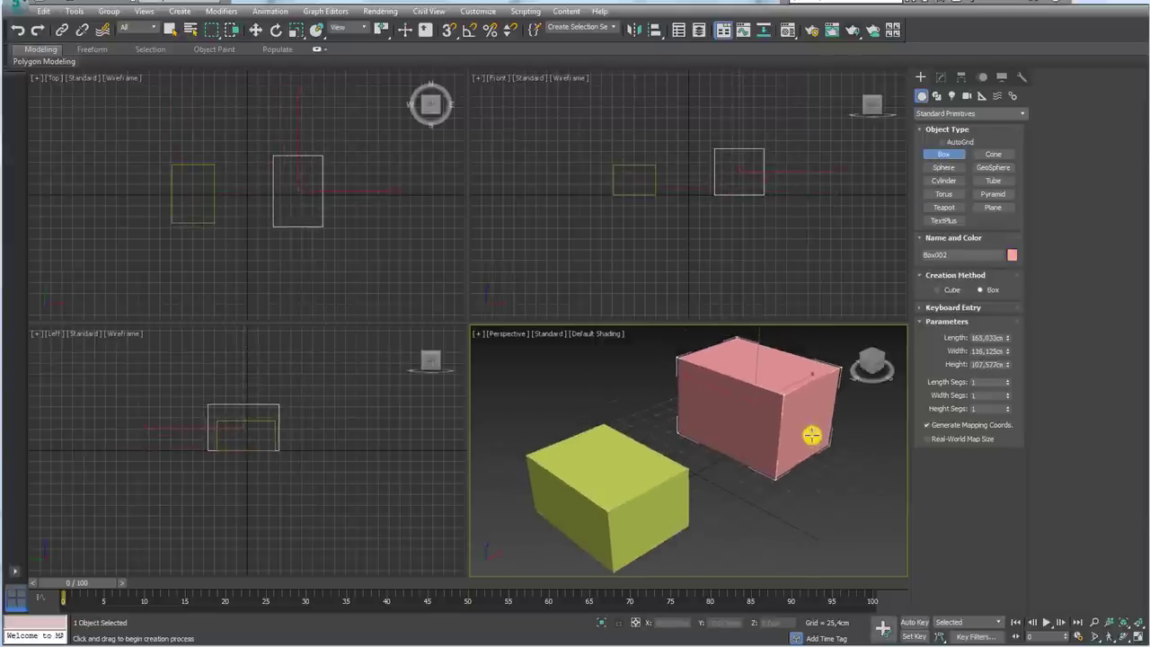
{"action": "left_click", "coordinate": [1140, 638]}
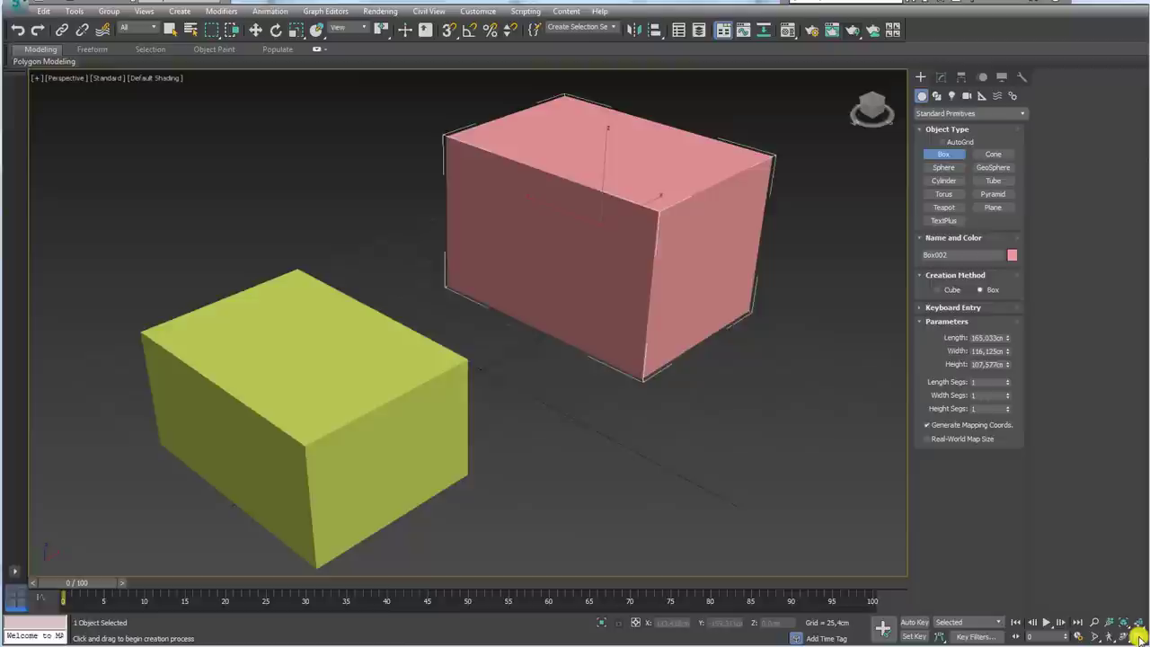
{"action": "scroll", "coordinate": [822, 368], "scroll_direction": "down", "scroll_amount": 3}
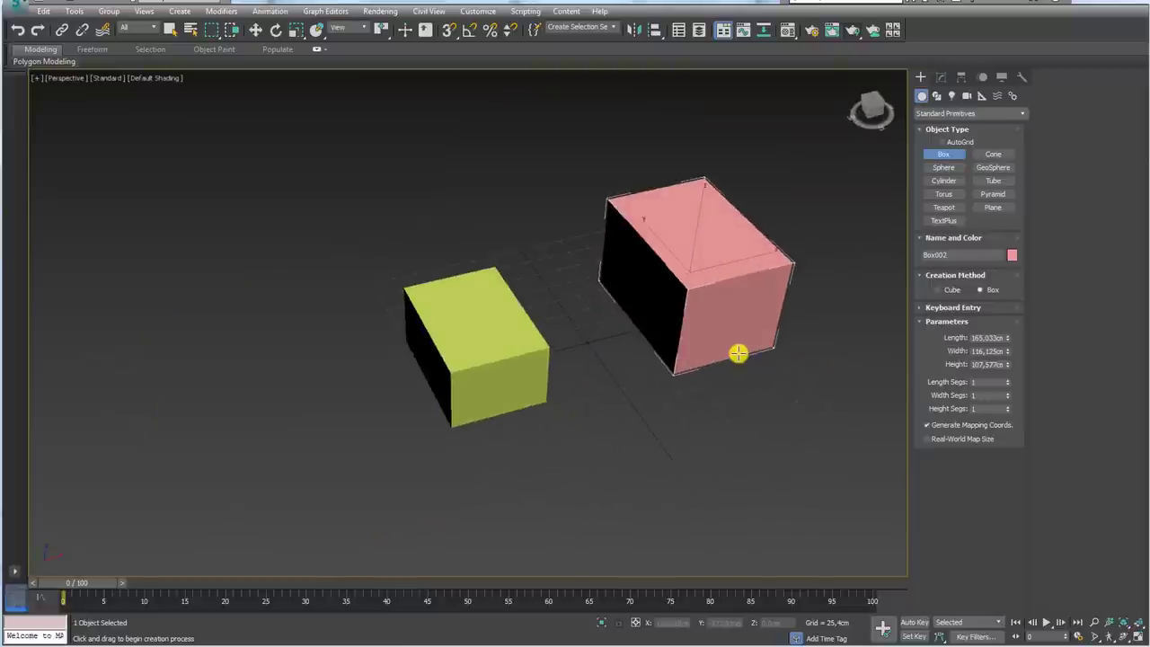
Rotate the pink box and move it up so it leans against the yellow box.
{"action": "key", "text": "e"}
{"action": "left_click_drag", "start_coordinate": [675, 278], "coordinate": [638, 312]}
{"action": "key", "text": "w"}
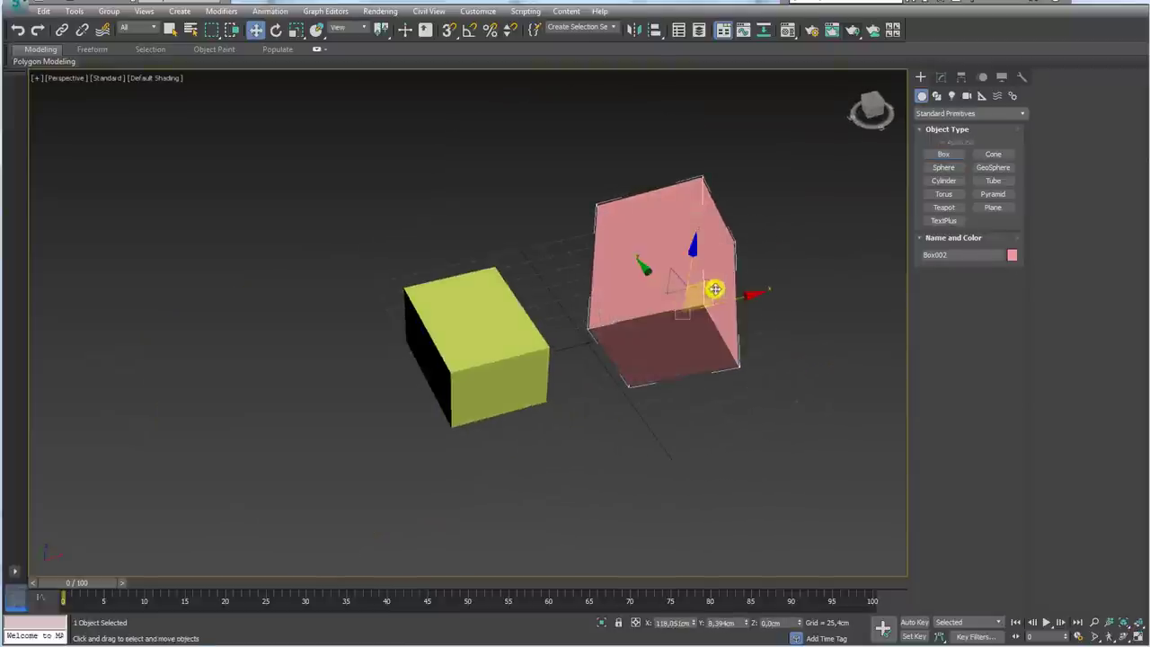
{"action": "middle_click_drag", "start_coordinate": [711, 287], "coordinate": [711, 352], "text": "alt"}
{"action": "left_click_drag", "start_coordinate": [693, 249], "coordinate": [610, 346]}
{"action": "middle_click_drag", "start_coordinate": [610, 346], "coordinate": [599, 355], "text": "alt"}
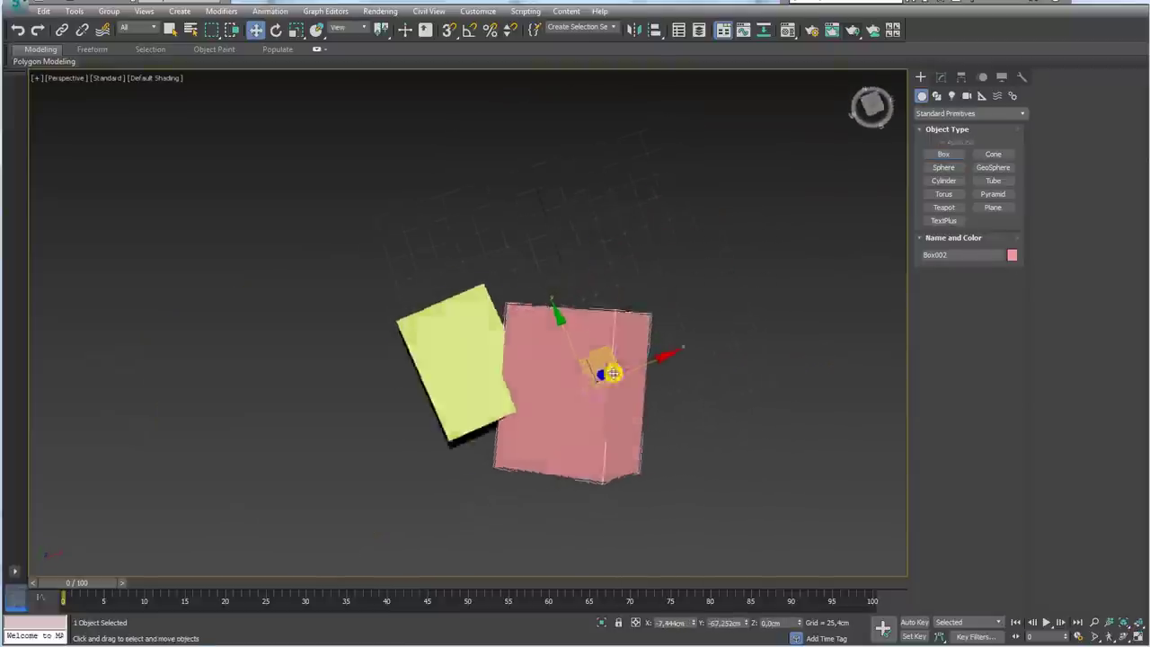
{"action": "left_click_drag", "start_coordinate": [590, 351], "coordinate": [591, 325]}
{"action": "mouse_move", "coordinate": [591, 325]}
{"action": "middle_mouse_down", "text": "alt"}
{"action": "mouse_move", "coordinate": [629, 387]}
{"action": "mouse_move", "coordinate": [693, 398]}
{"action": "mouse_move", "coordinate": [620, 442]}
{"action": "mouse_move", "coordinate": [585, 397]}
{"action": "middle_mouse_up", "text": "alt"}
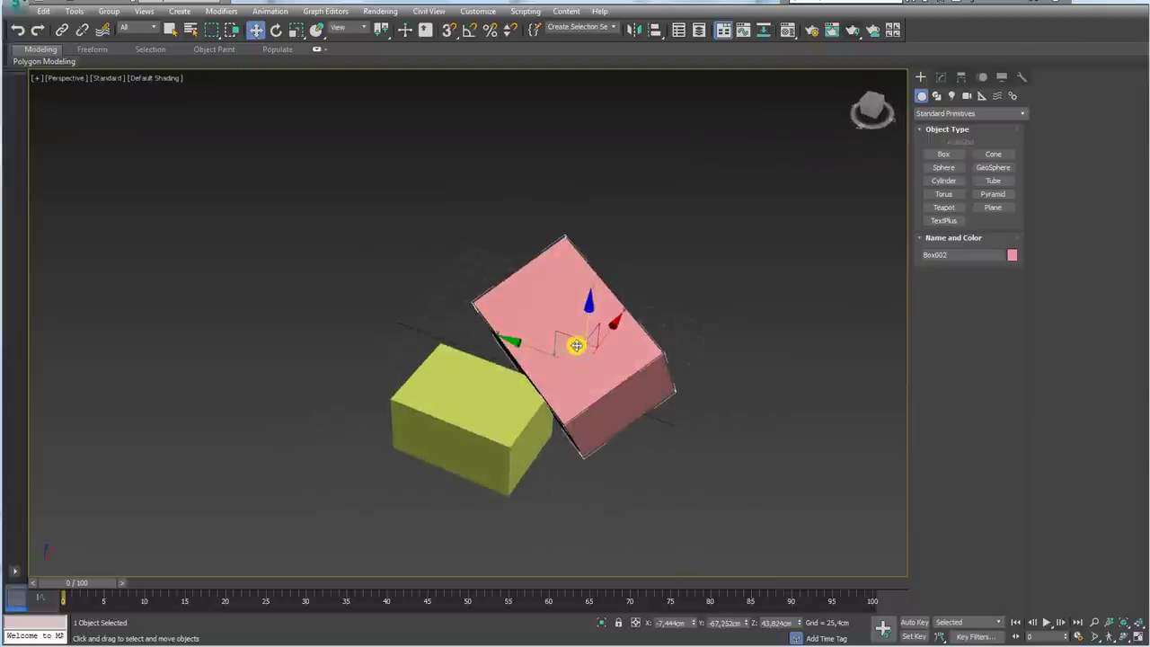
{"action": "mouse_move", "coordinate": [576, 345]}
{"action": "middle_mouse_down", "text": "alt"}
{"action": "mouse_move", "coordinate": [570, 327]}
{"action": "mouse_move", "coordinate": [578, 365]}
{"action": "mouse_move", "coordinate": [583, 329]}
{"action": "mouse_move", "coordinate": [571, 325]}
{"action": "middle_mouse_up", "text": "alt"}
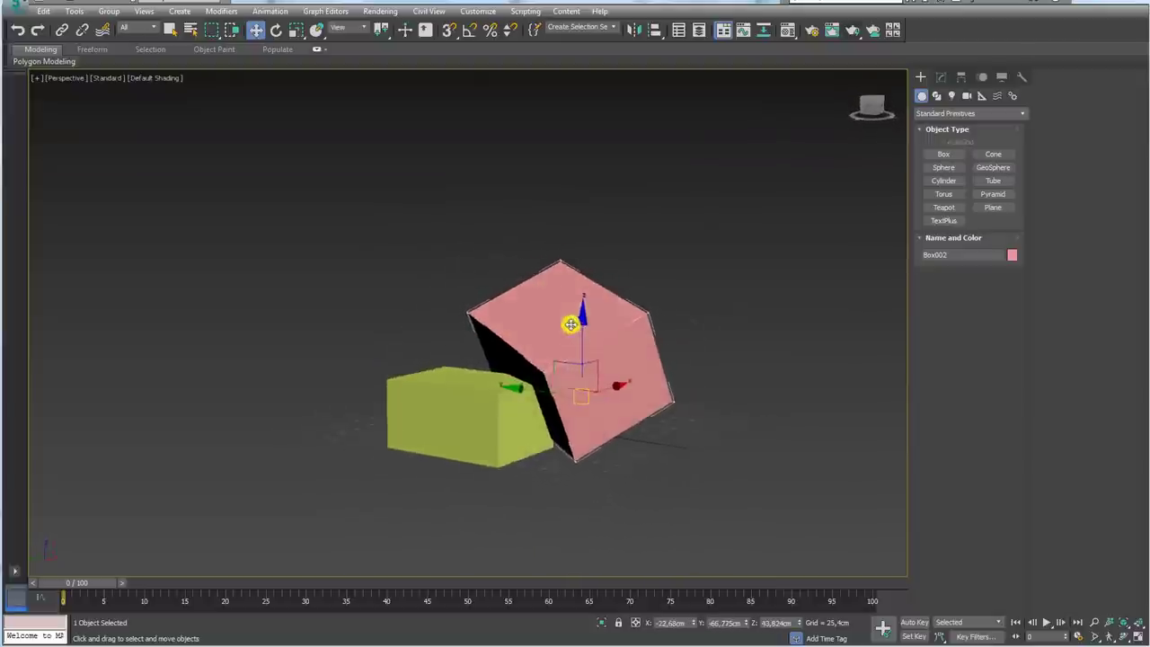
{"action": "mouse_move", "coordinate": [614, 393]}
{"action": "left_mouse_down"}
{"action": "mouse_move", "coordinate": [617, 421]}
{"action": "mouse_move", "coordinate": [612, 403]}
{"action": "left_mouse_up"}
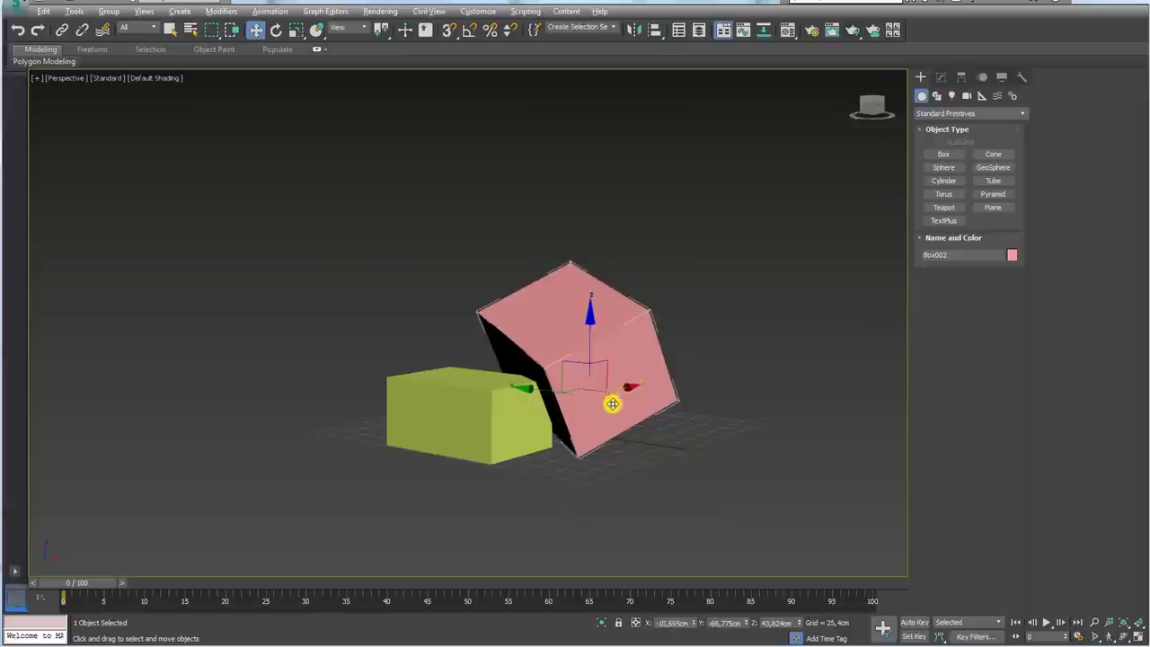
{"action": "mouse_move", "coordinate": [612, 403]}
{"action": "middle_mouse_down", "text": "alt"}
{"action": "mouse_move", "coordinate": [703, 408]}
{"action": "mouse_move", "coordinate": [631, 413]}
{"action": "middle_mouse_up", "text": "alt"}
{"action": "scroll", "coordinate": [696, 405], "scroll_direction": "down", "scroll_amount": 3}
{"action": "scroll", "coordinate": [680, 398], "scroll_direction": "up", "scroll_amount": 5}
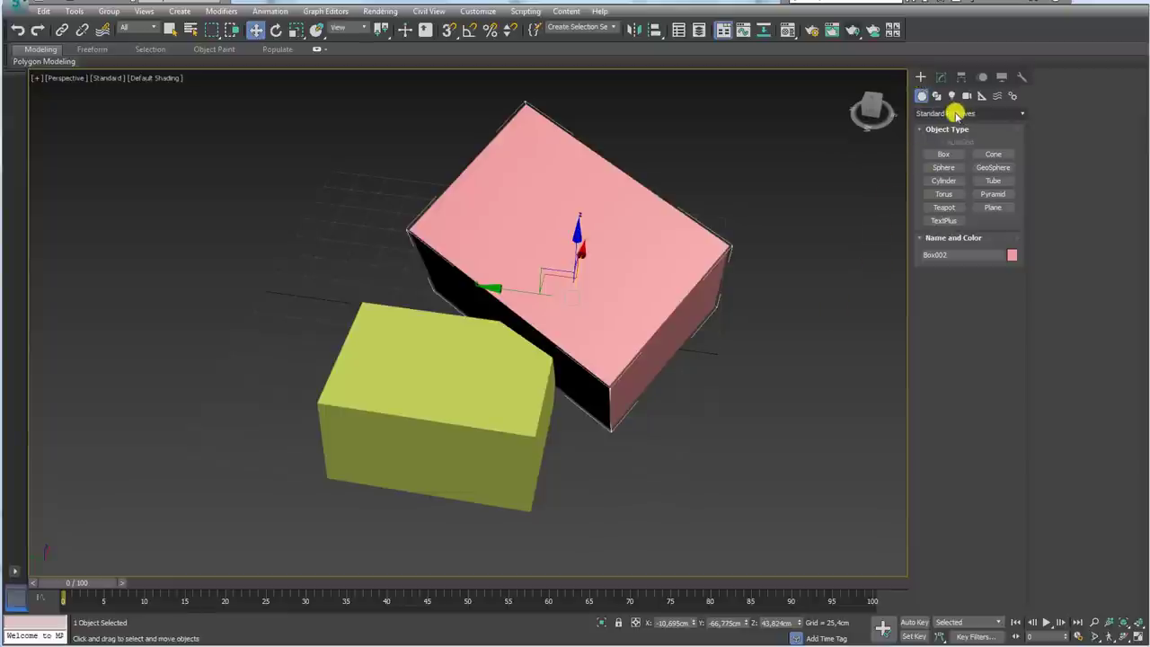
Switch the Create panel to Compound Objects and apply ProCutter to the pink box.
{"action": "left_click", "coordinate": [958, 115]}
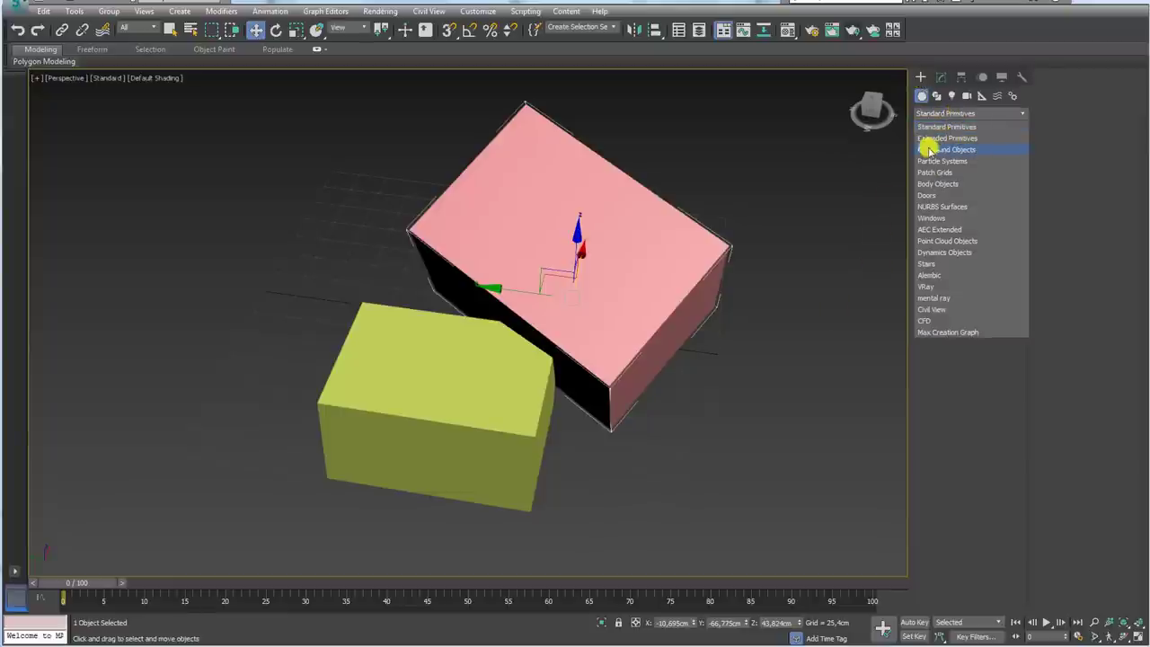
{"action": "left_click", "coordinate": [951, 150]}
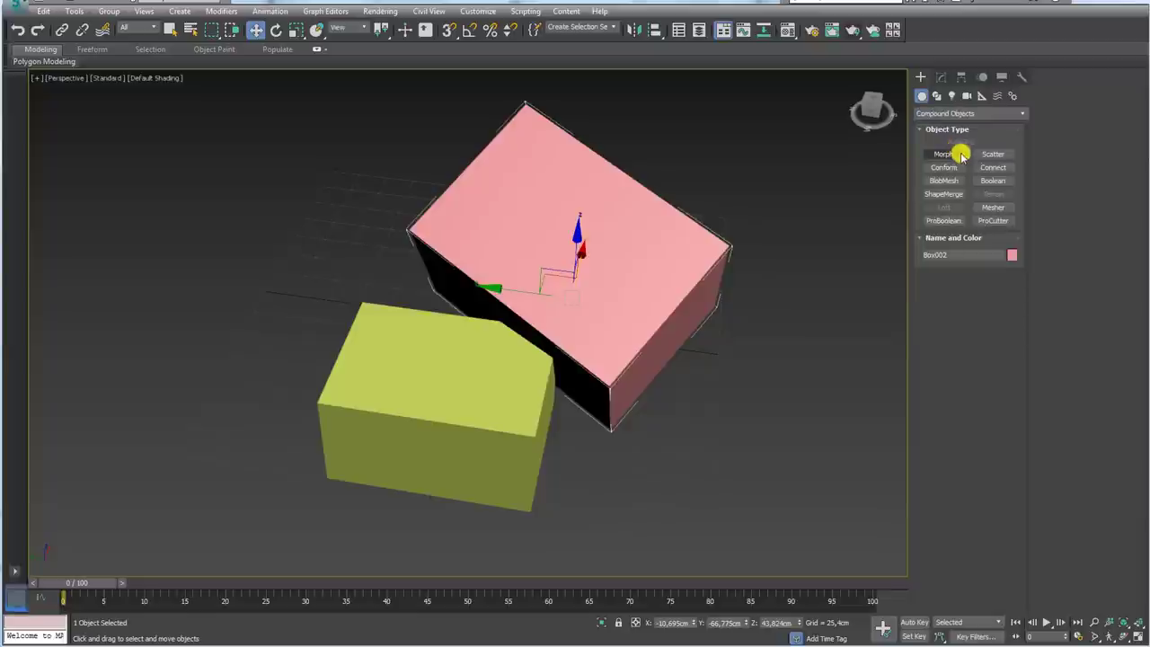
{"action": "left_click", "coordinate": [988, 223]}
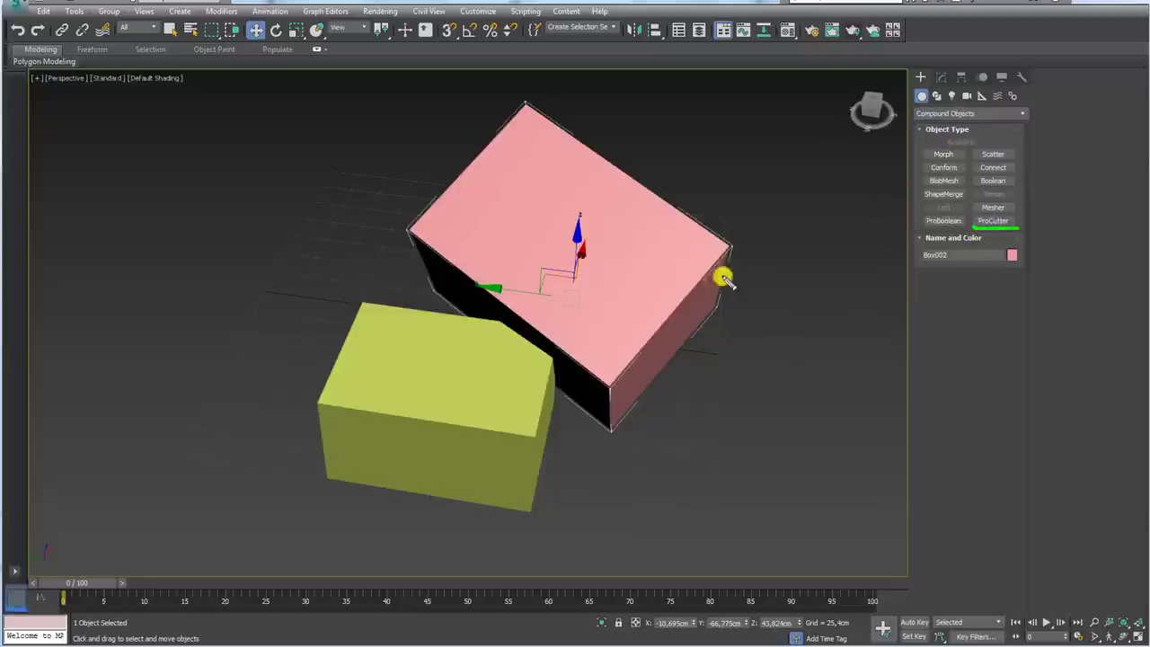
{"action": "left_click_drag", "start_coordinate": [685, 228], "coordinate": [617, 203]}
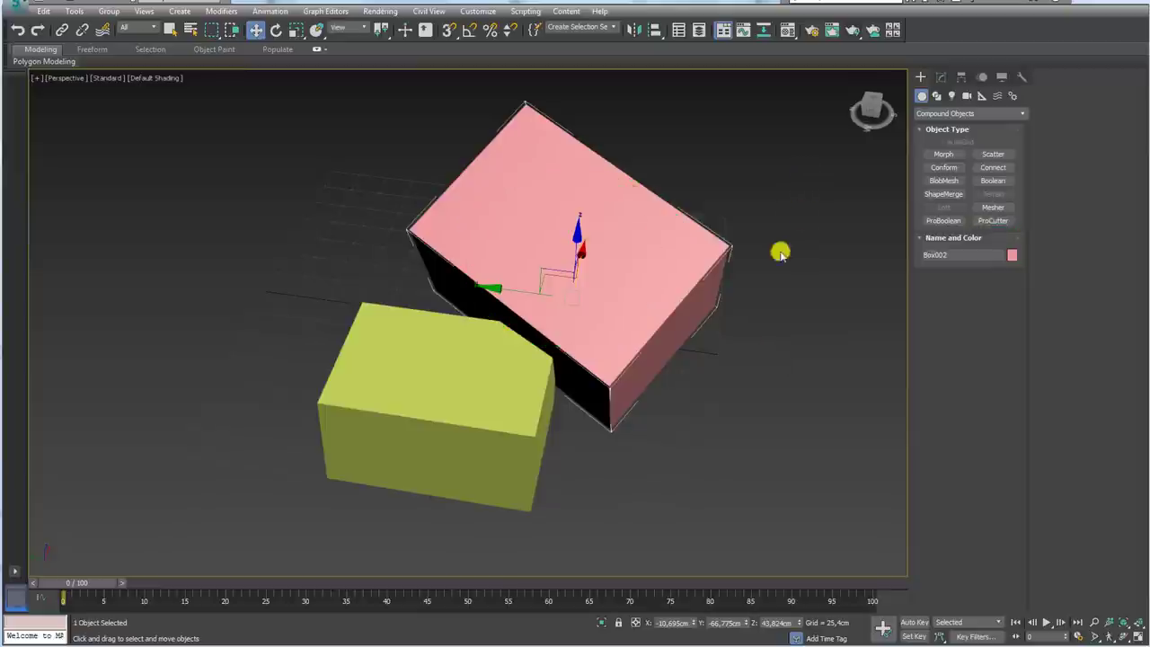
Check the pink box's base Box in the modifier stack, then reapply ProCutter as its cutter.
{"action": "left_click", "coordinate": [941, 78]}
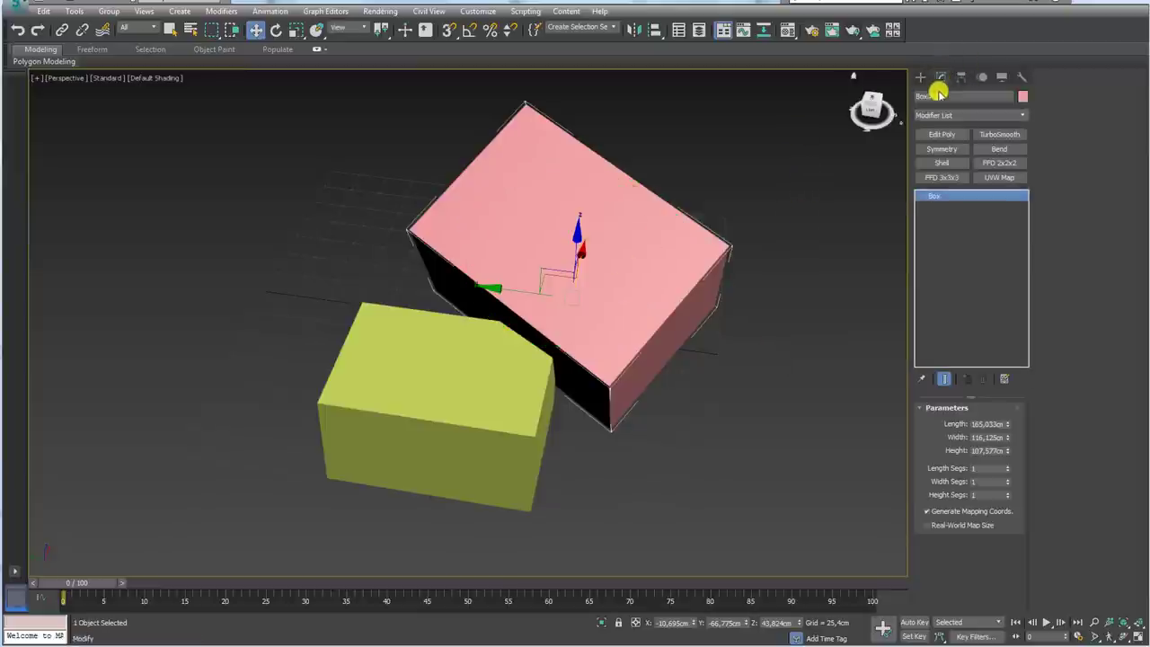
{"action": "left_click_drag", "start_coordinate": [919, 203], "coordinate": [982, 206]}
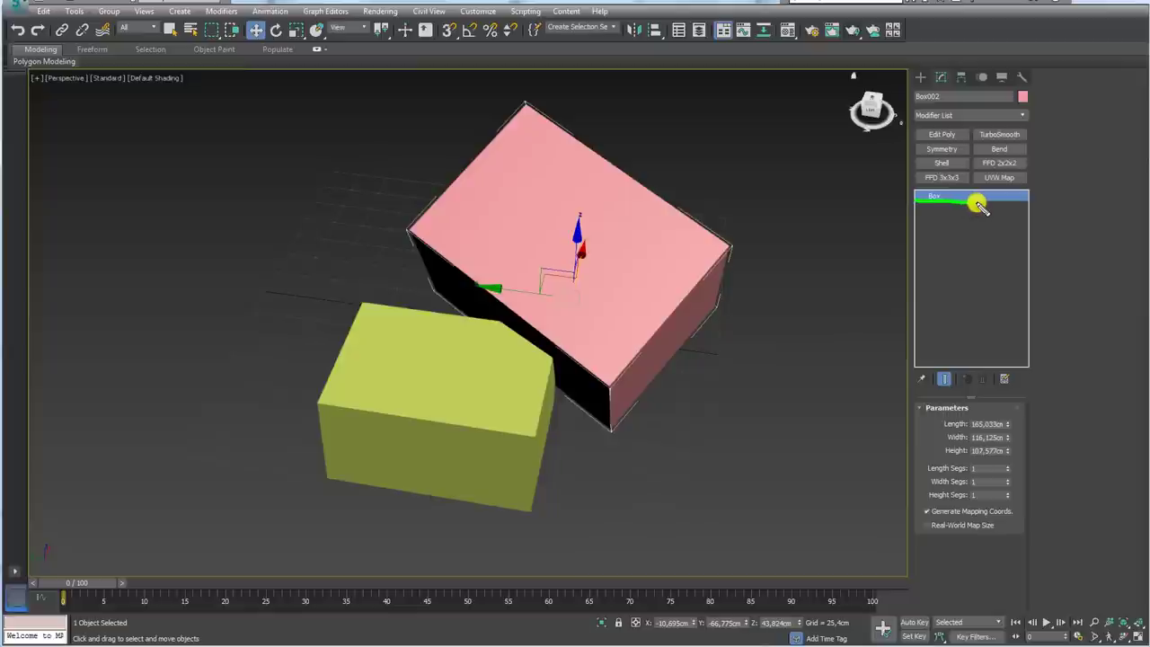
{"action": "left_click", "coordinate": [920, 77]}
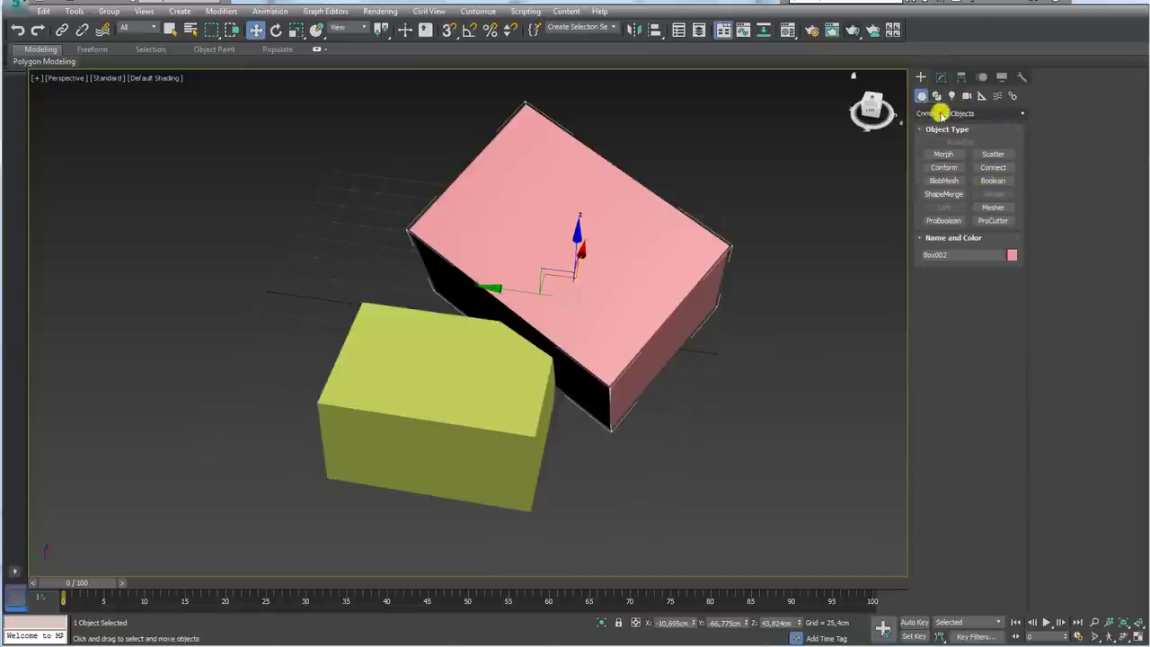
{"action": "left_click", "coordinate": [993, 222]}
Review the ProCutter cutter-picking parameters and show the boxes shaded with edged faces.
{"action": "left_click", "coordinate": [940, 77]}
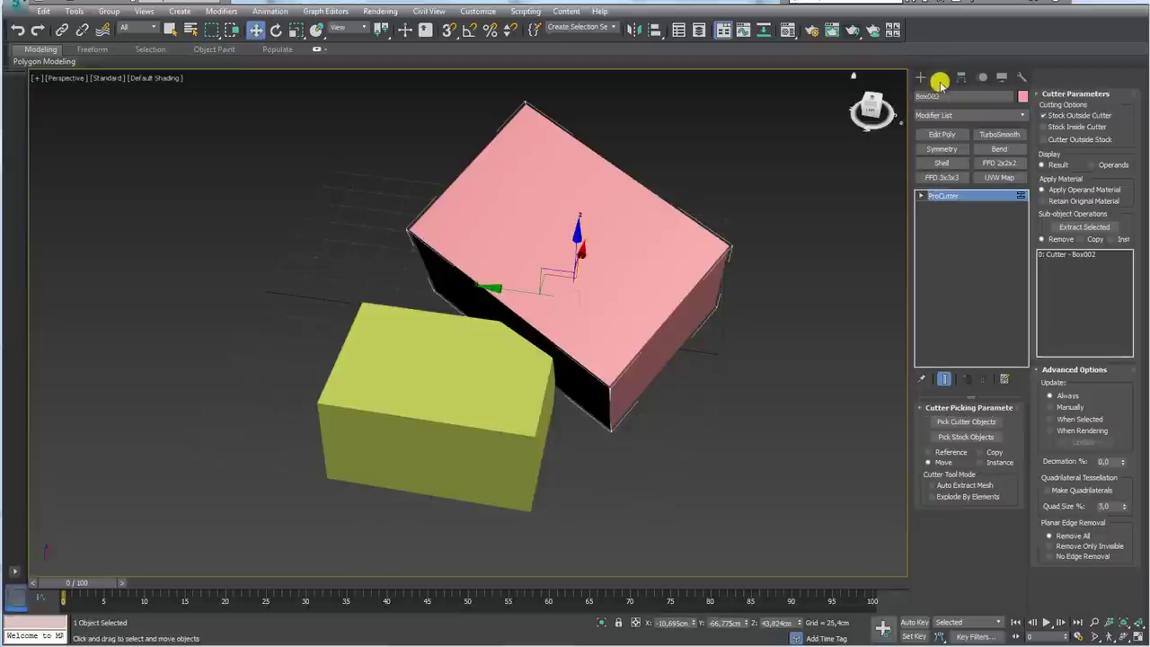
{"action": "mouse_move", "coordinate": [611, 238]}
{"action": "left_mouse_down"}
{"action": "mouse_move", "coordinate": [488, 193]}
{"action": "mouse_move", "coordinate": [617, 243]}
{"action": "mouse_move", "coordinate": [912, 191]}
{"action": "mouse_move", "coordinate": [889, 212]}
{"action": "mouse_move", "coordinate": [1007, 207]}
{"action": "left_mouse_up"}
{"action": "key", "text": "Escape"}
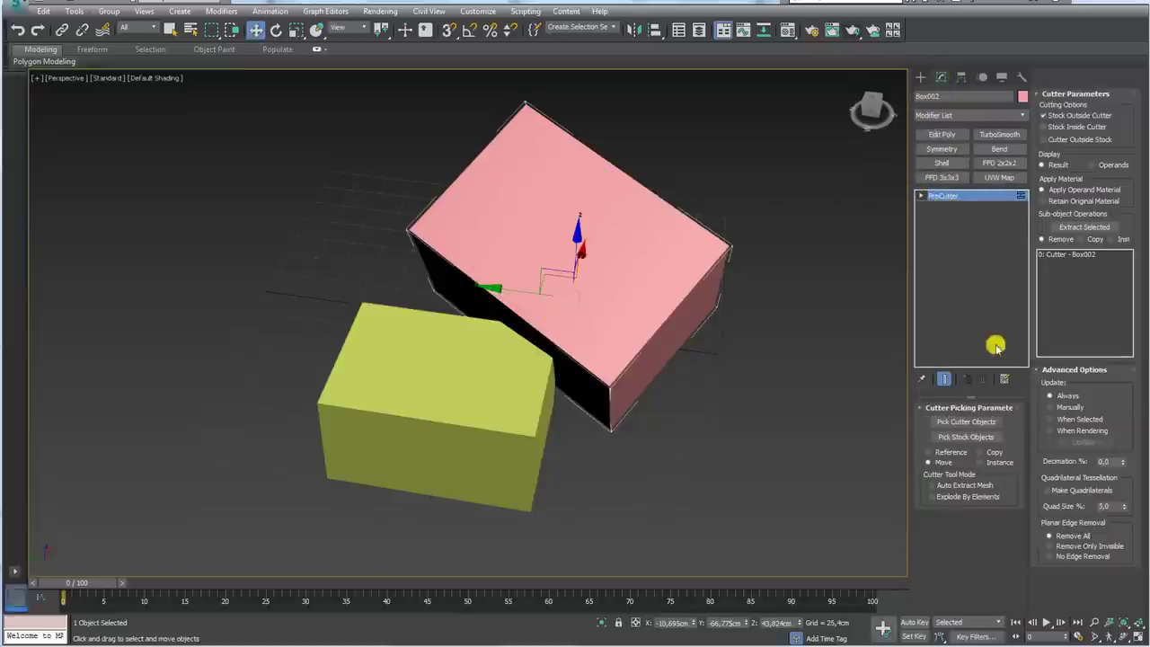
{"action": "mouse_move", "coordinate": [1006, 391]}
{"action": "left_mouse_down"}
{"action": "mouse_move", "coordinate": [904, 467]}
{"action": "mouse_move", "coordinate": [1137, 492]}
{"action": "mouse_move", "coordinate": [1040, 218]}
{"action": "mouse_move", "coordinate": [1036, 377]}
{"action": "left_mouse_up"}
{"action": "key", "text": "Escape"}
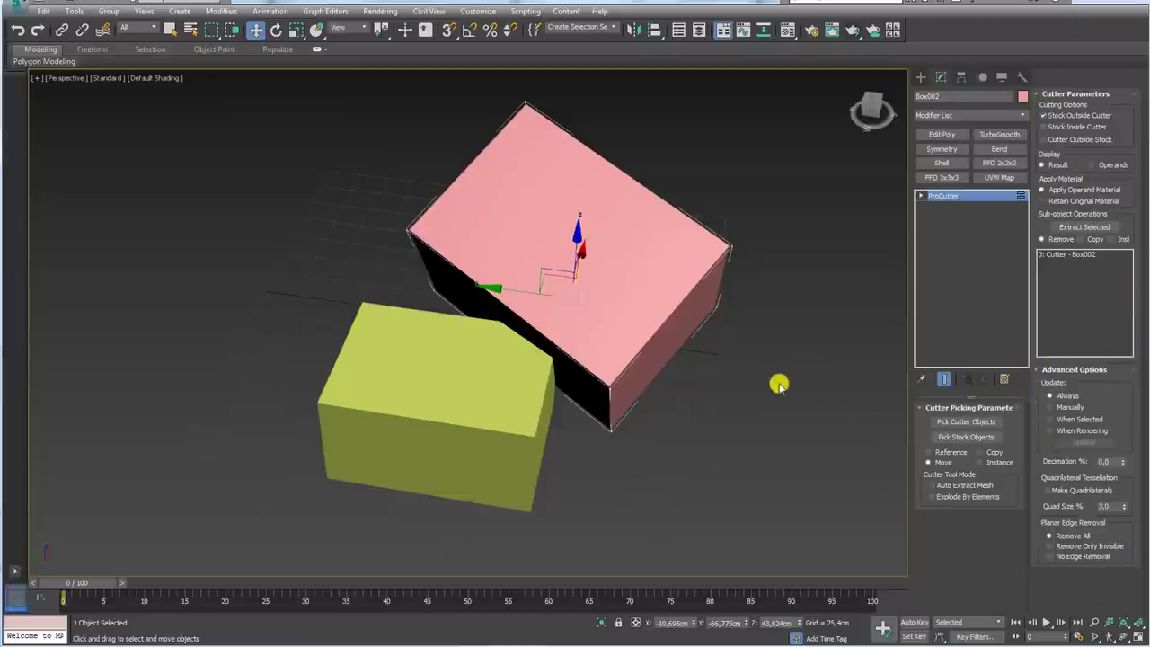
{"action": "mouse_move", "coordinate": [775, 383]}
{"action": "middle_mouse_down", "text": "alt"}
{"action": "mouse_move", "coordinate": [726, 429]}
{"action": "mouse_move", "coordinate": [819, 344]}
{"action": "mouse_move", "coordinate": [821, 324]}
{"action": "mouse_move", "coordinate": [747, 310]}
{"action": "mouse_move", "coordinate": [773, 336]}
{"action": "middle_mouse_up", "text": "alt"}
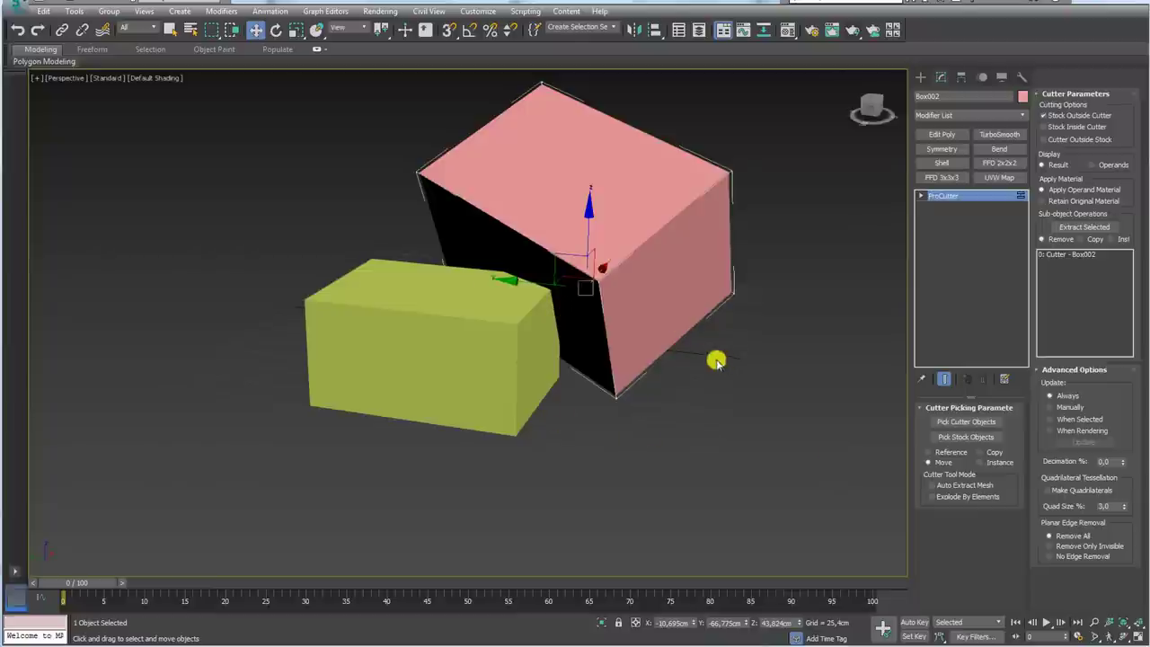
{"action": "mouse_move", "coordinate": [716, 361]}
{"action": "middle_mouse_down", "text": "alt"}
{"action": "mouse_move", "coordinate": [632, 373]}
{"action": "mouse_move", "coordinate": [621, 426]}
{"action": "mouse_move", "coordinate": [670, 425]}
{"action": "mouse_move", "coordinate": [714, 368]}
{"action": "mouse_move", "coordinate": [719, 318]}
{"action": "mouse_move", "coordinate": [647, 360]}
{"action": "mouse_move", "coordinate": [668, 349]}
{"action": "middle_mouse_up", "text": "alt"}
{"action": "key", "text": "F3"}
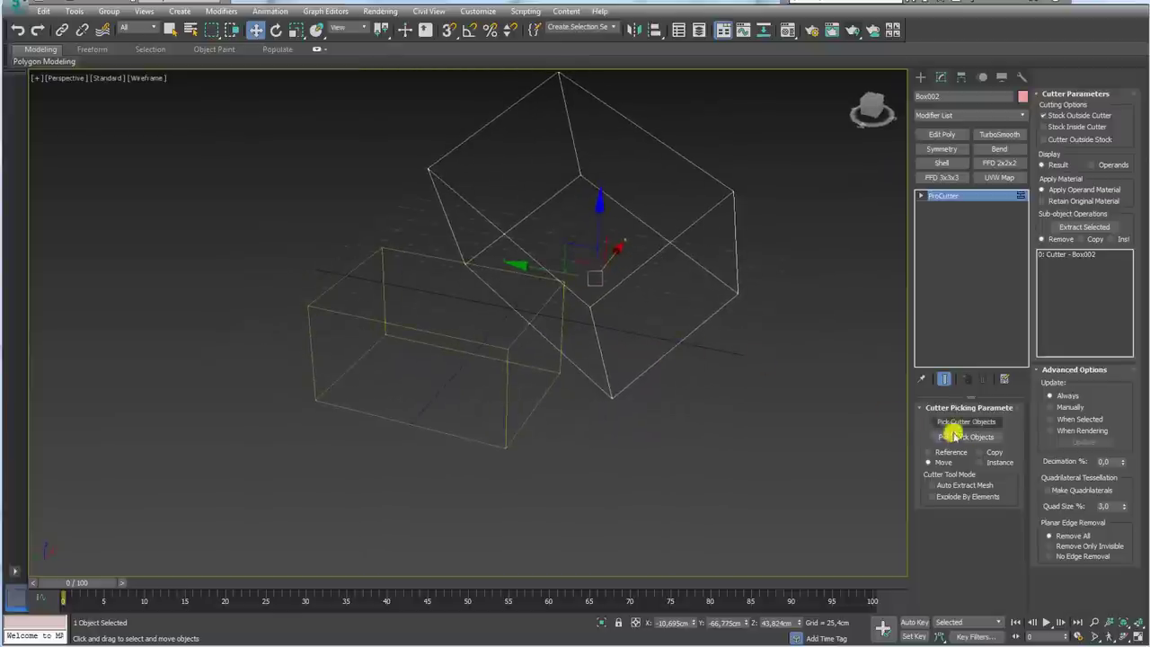
{"action": "key", "text": "F4"}
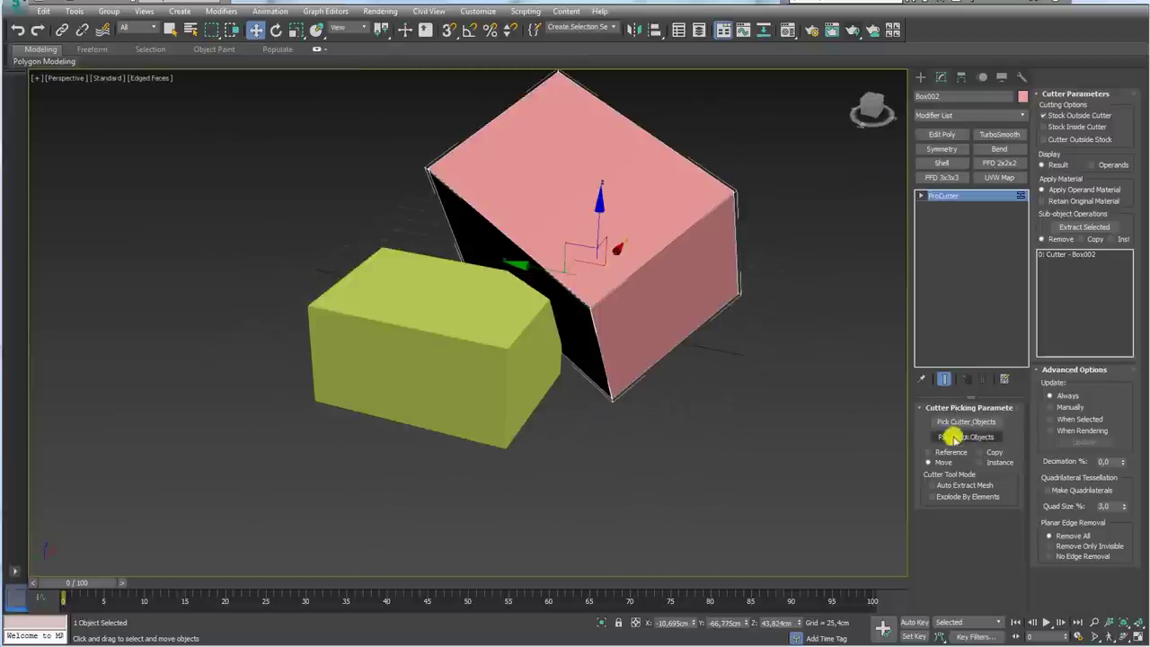
Pick the yellow box as a stock object and orbit to inspect the cut.
{"action": "left_click", "coordinate": [964, 438]}
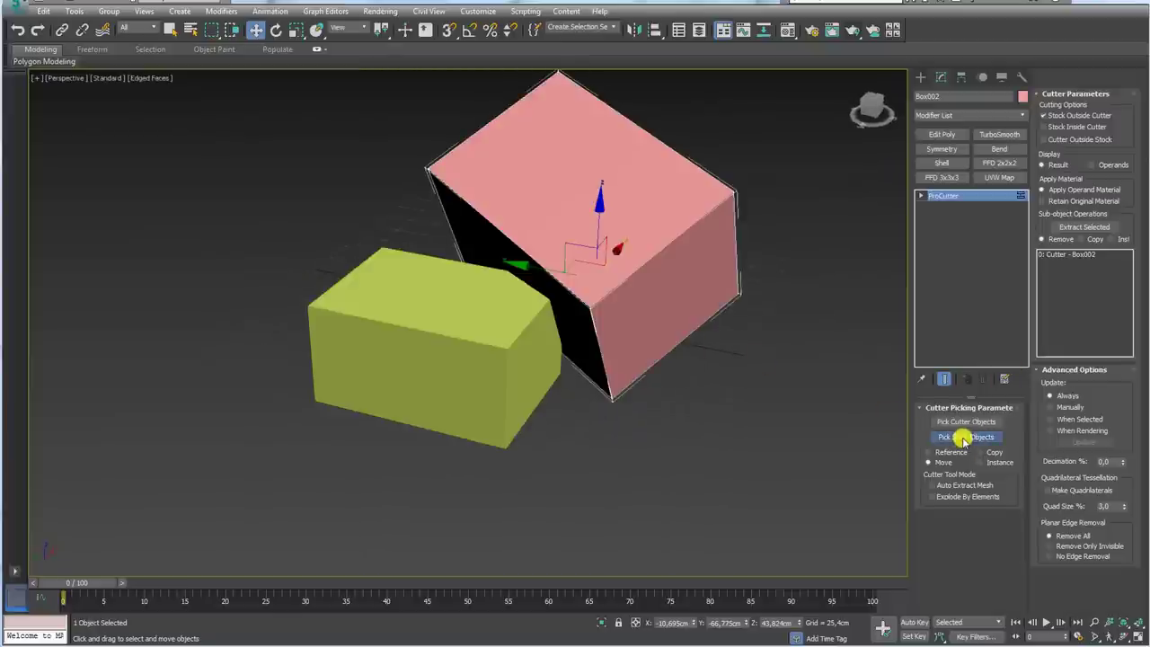
{"action": "left_click", "coordinate": [446, 316]}
{"action": "mouse_move", "coordinate": [681, 318]}
{"action": "middle_mouse_down", "text": "alt"}
{"action": "mouse_move", "coordinate": [599, 367]}
{"action": "mouse_move", "coordinate": [585, 316]}
{"action": "mouse_move", "coordinate": [601, 324]}
{"action": "mouse_move", "coordinate": [639, 248]}
{"action": "middle_mouse_up", "text": "alt"}
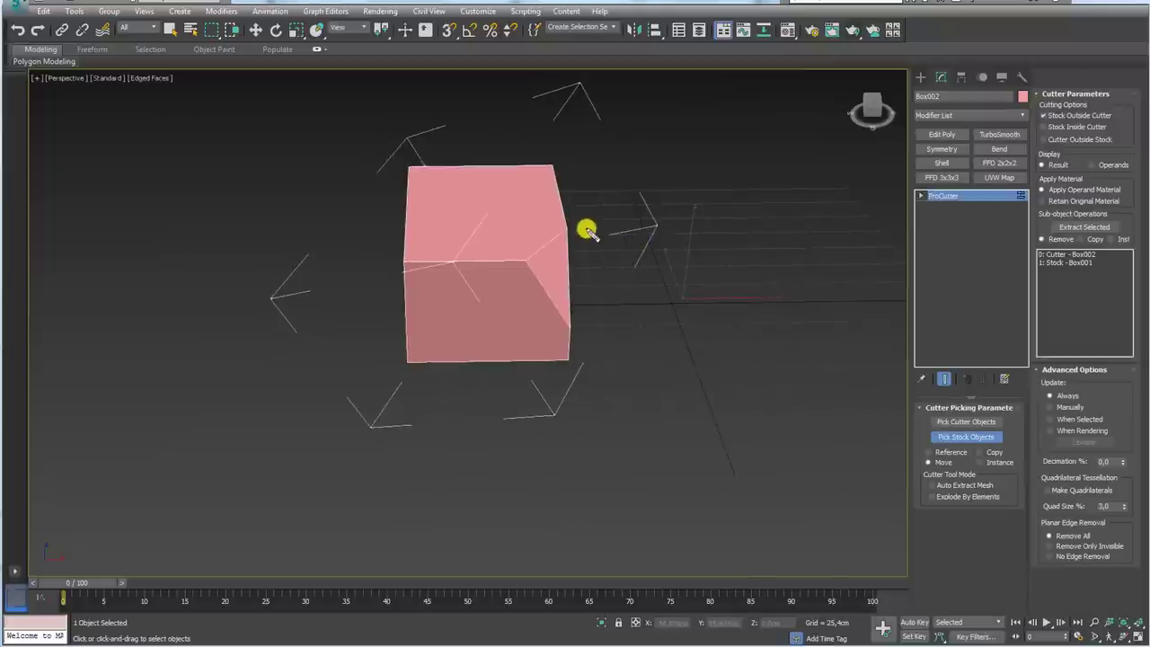
{"action": "mouse_move", "coordinate": [585, 230]}
{"action": "left_mouse_down"}
{"action": "mouse_move", "coordinate": [539, 285]}
{"action": "mouse_move", "coordinate": [596, 267]}
{"action": "mouse_move", "coordinate": [586, 221]}
{"action": "left_mouse_up"}
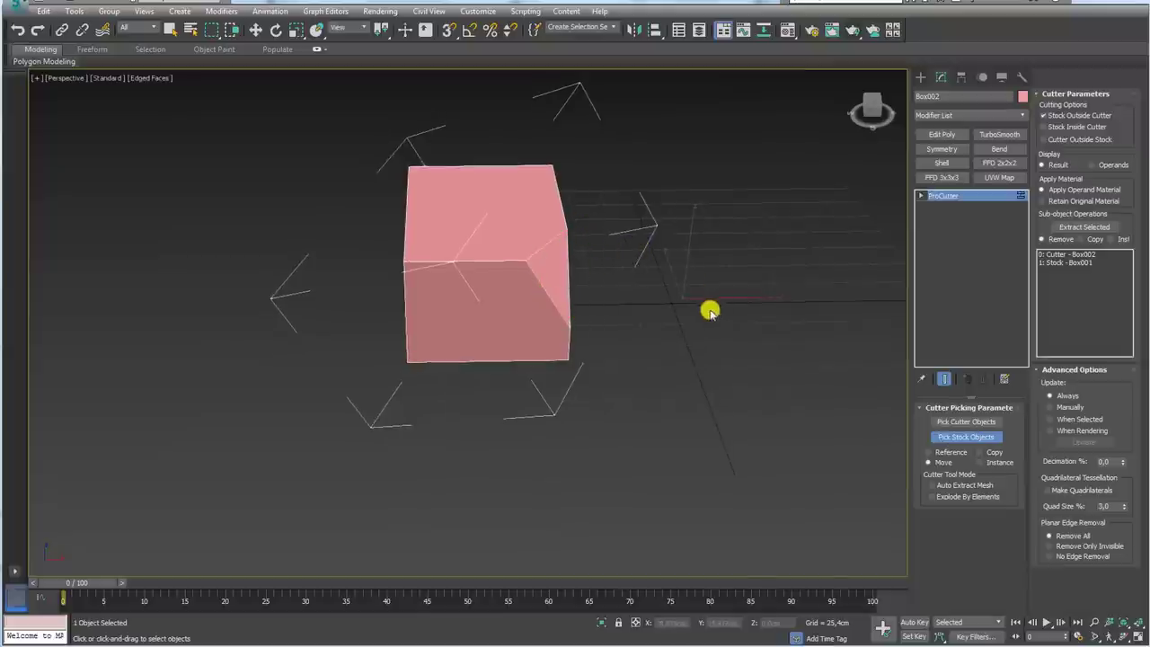
{"action": "middle_click_drag", "start_coordinate": [640, 347], "coordinate": [714, 326], "text": "alt"}
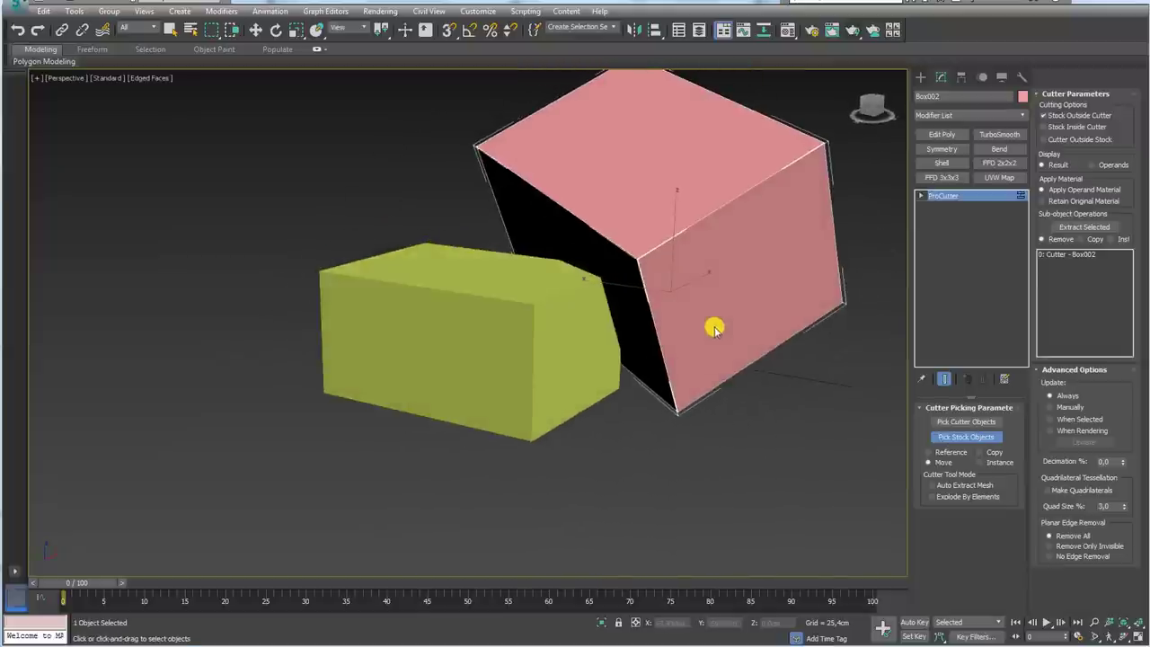
Add the yellow box as a cutter, then undo so only Box002 remains a cutter operand.
{"action": "left_click", "coordinate": [968, 422]}
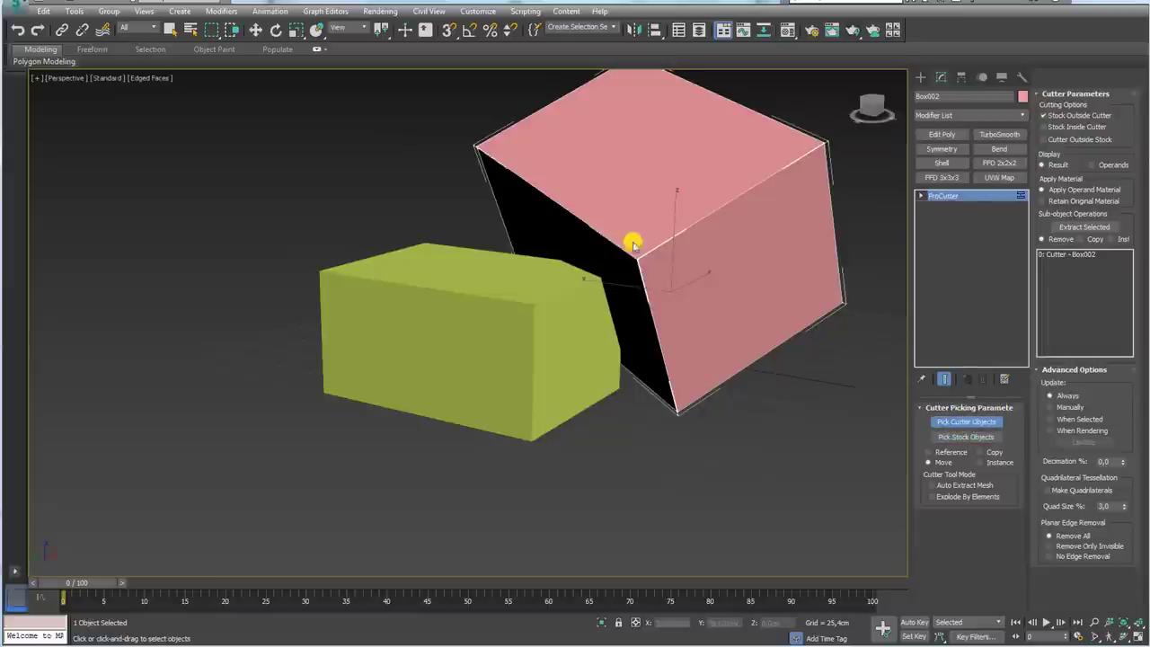
{"action": "left_click", "coordinate": [553, 322]}
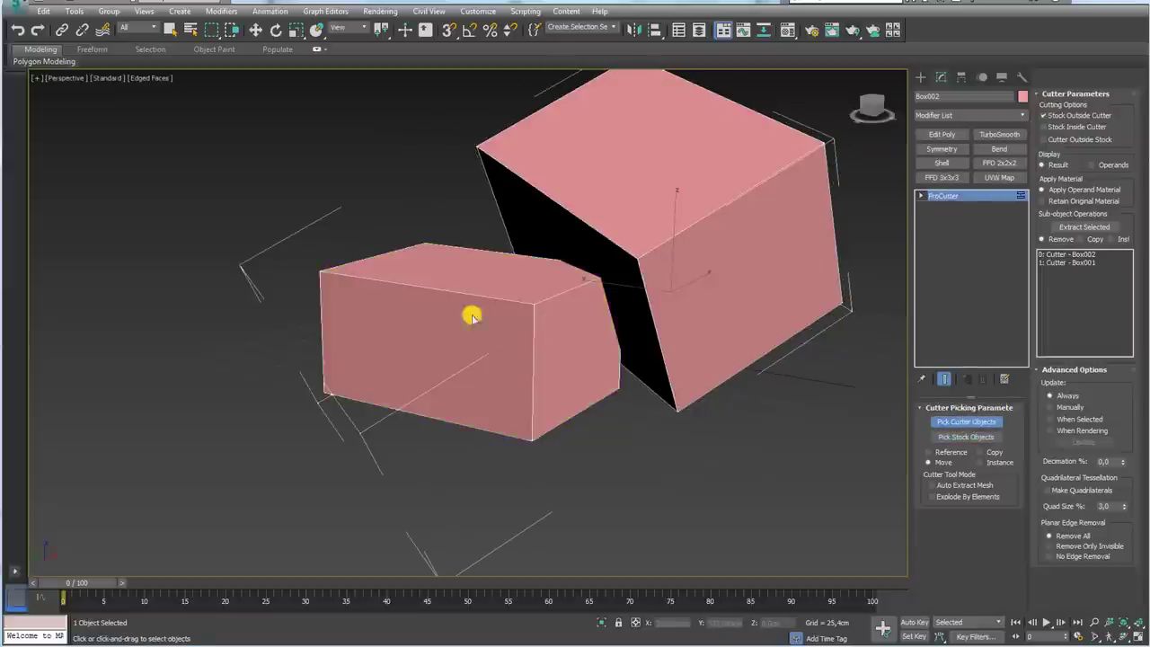
{"action": "key", "text": "F3"}
{"action": "mouse_move", "coordinate": [742, 297]}
{"action": "middle_mouse_down", "text": "alt"}
{"action": "mouse_move", "coordinate": [692, 358]}
{"action": "mouse_move", "coordinate": [763, 365]}
{"action": "mouse_move", "coordinate": [769, 340]}
{"action": "mouse_move", "coordinate": [716, 413]}
{"action": "mouse_move", "coordinate": [499, 161]}
{"action": "middle_mouse_up", "text": "alt"}
{"action": "key", "text": "ctrl+z"}
{"action": "key", "text": "F3"}
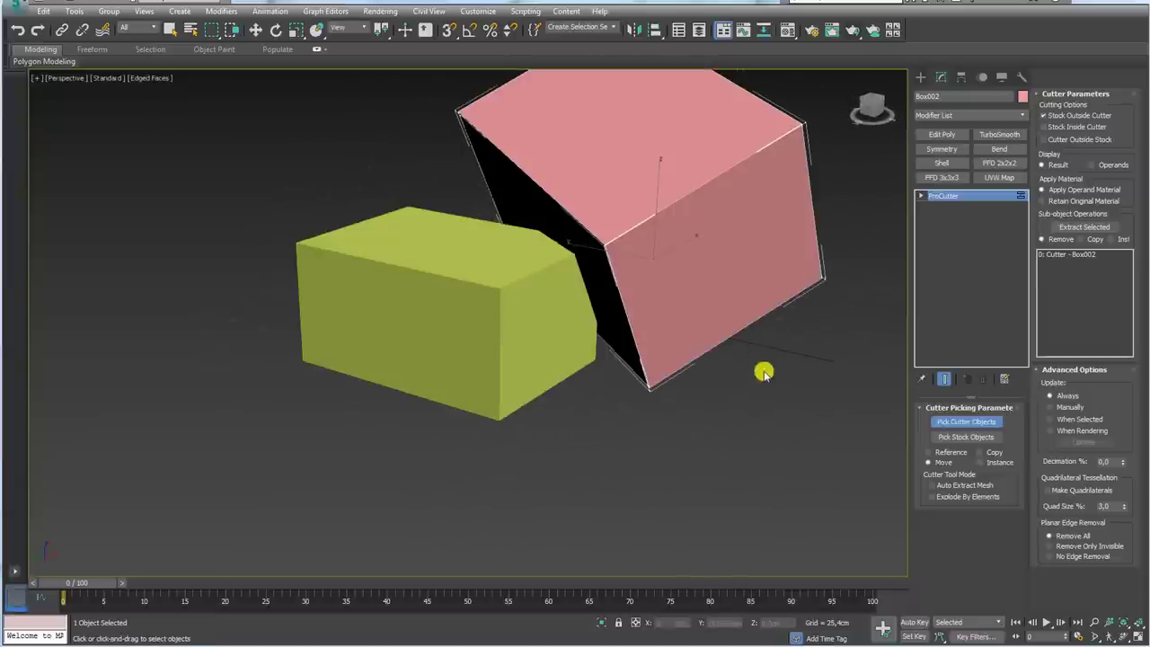
{"action": "mouse_move", "coordinate": [681, 390]}
{"action": "middle_mouse_down", "text": "alt"}
{"action": "mouse_move", "coordinate": [683, 363]}
{"action": "mouse_move", "coordinate": [684, 430]}
{"action": "middle_mouse_up", "text": "alt"}
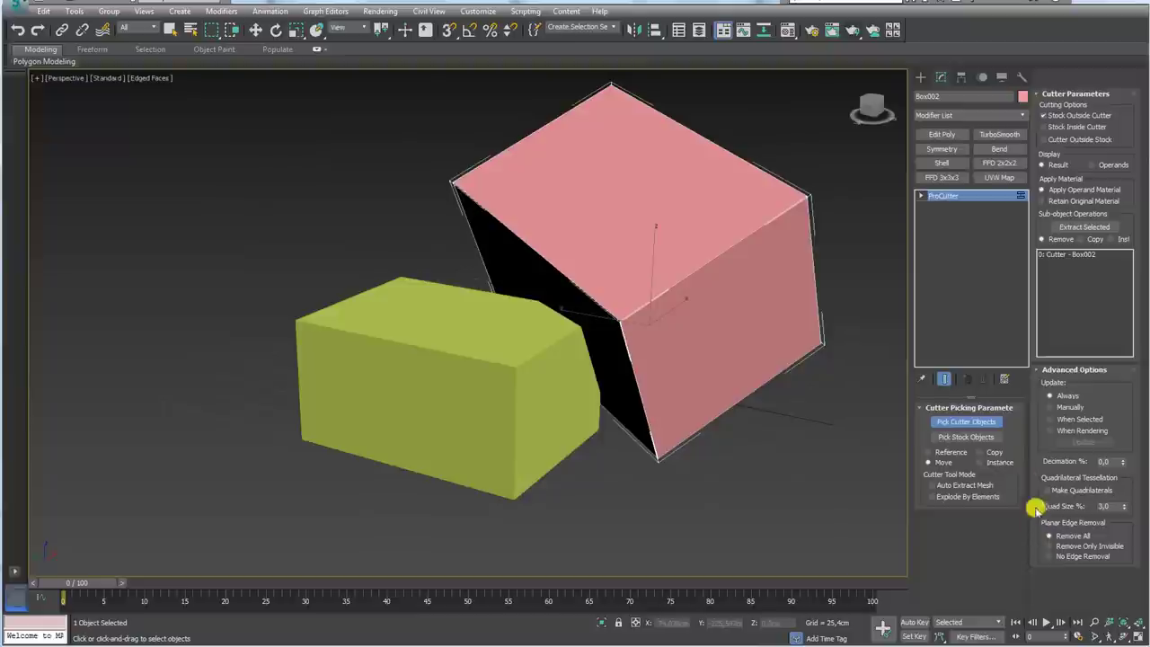
{"action": "mouse_move", "coordinate": [934, 481]}
{"action": "left_mouse_down"}
{"action": "mouse_move", "coordinate": [977, 477]}
{"action": "mouse_move", "coordinate": [1007, 498]}
{"action": "mouse_move", "coordinate": [927, 498]}
{"action": "mouse_move", "coordinate": [922, 476]}
{"action": "left_mouse_up"}
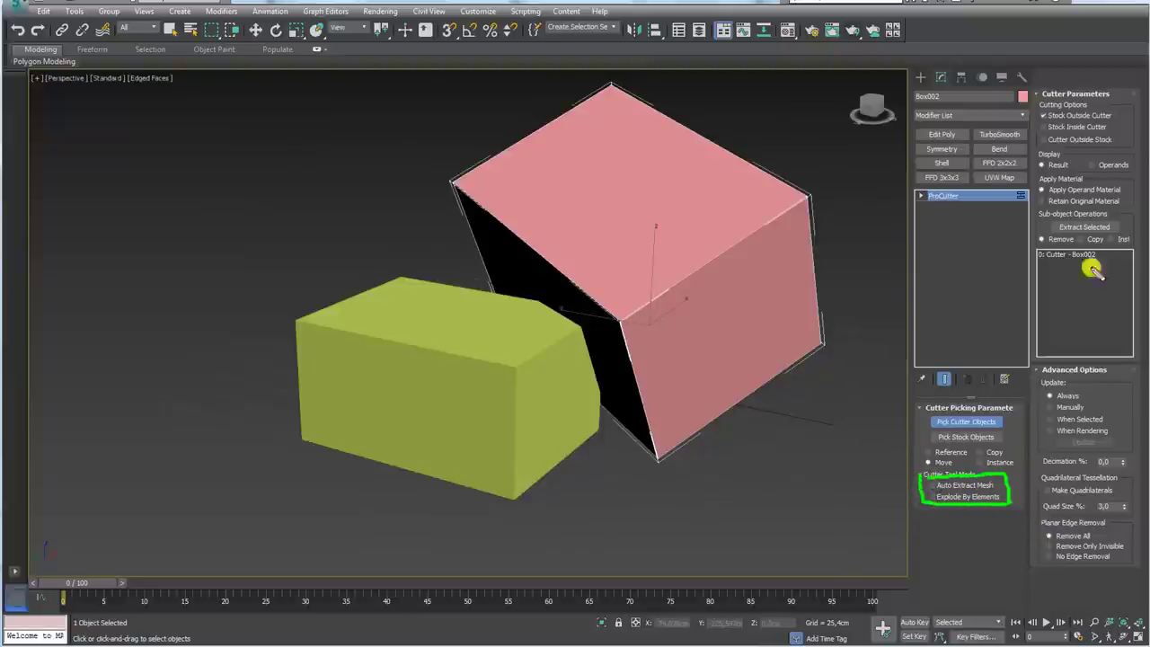
{"action": "mouse_move", "coordinate": [1038, 112]}
{"action": "left_mouse_down"}
{"action": "mouse_move", "coordinate": [1040, 141]}
{"action": "mouse_move", "coordinate": [1104, 141]}
{"action": "mouse_move", "coordinate": [1034, 90]}
{"action": "left_mouse_up"}
{"action": "key", "text": "Escape"}
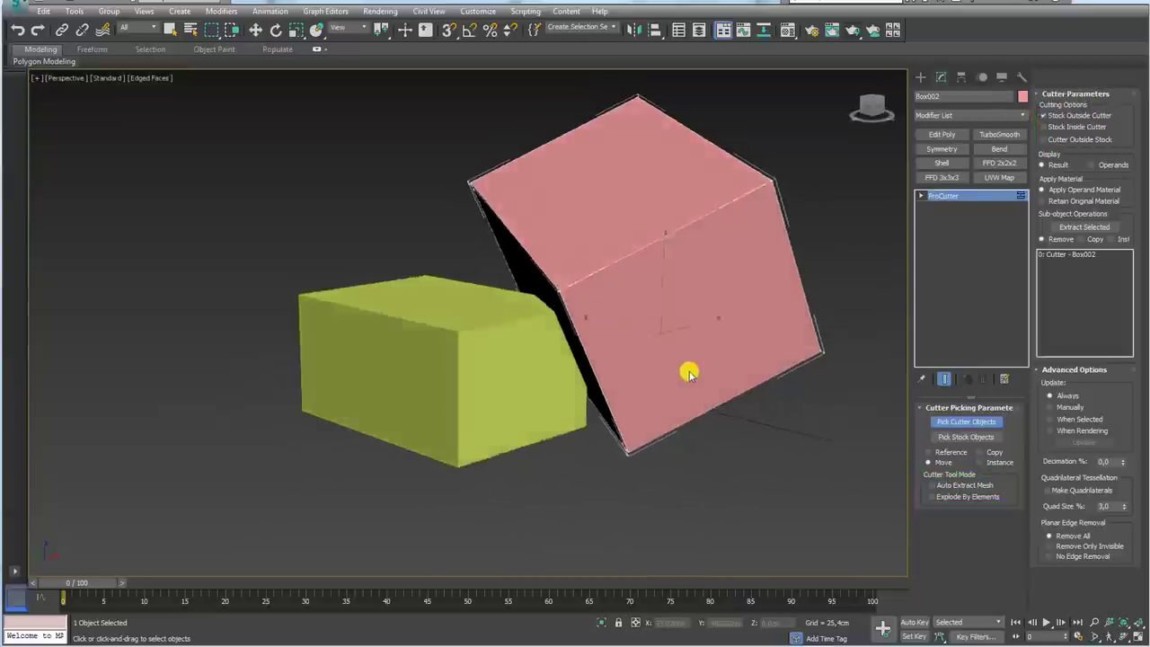
Turn on Auto Extract Mesh and pick the green box as the stock object.
{"action": "left_click", "coordinate": [932, 485]}
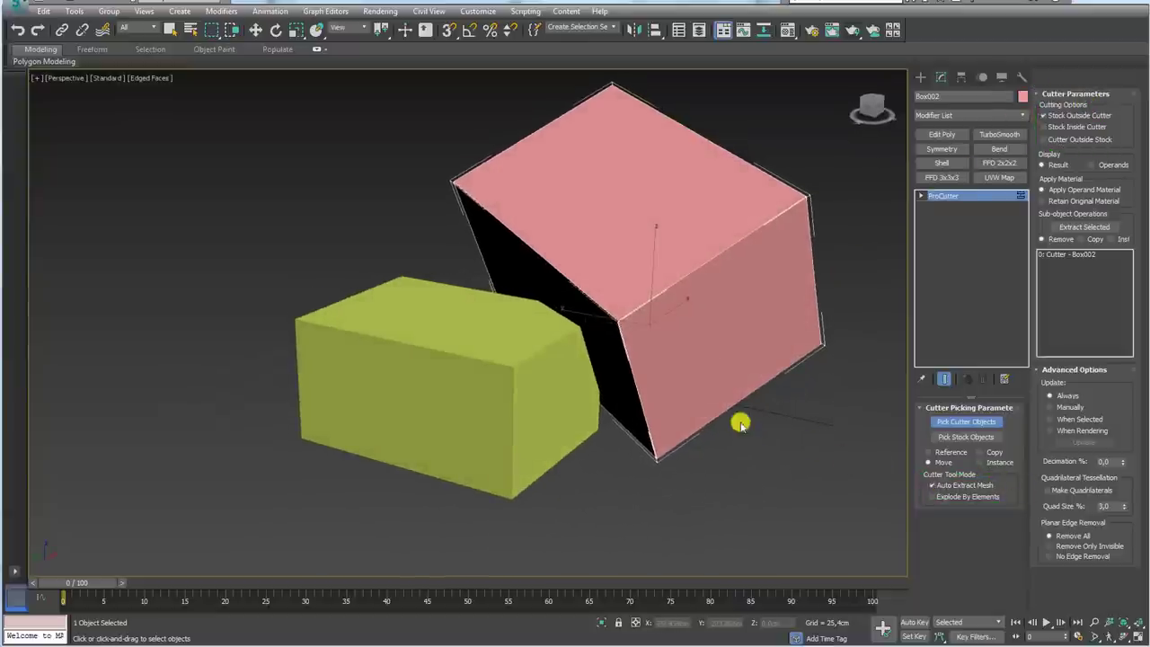
{"action": "left_click", "coordinate": [965, 438]}
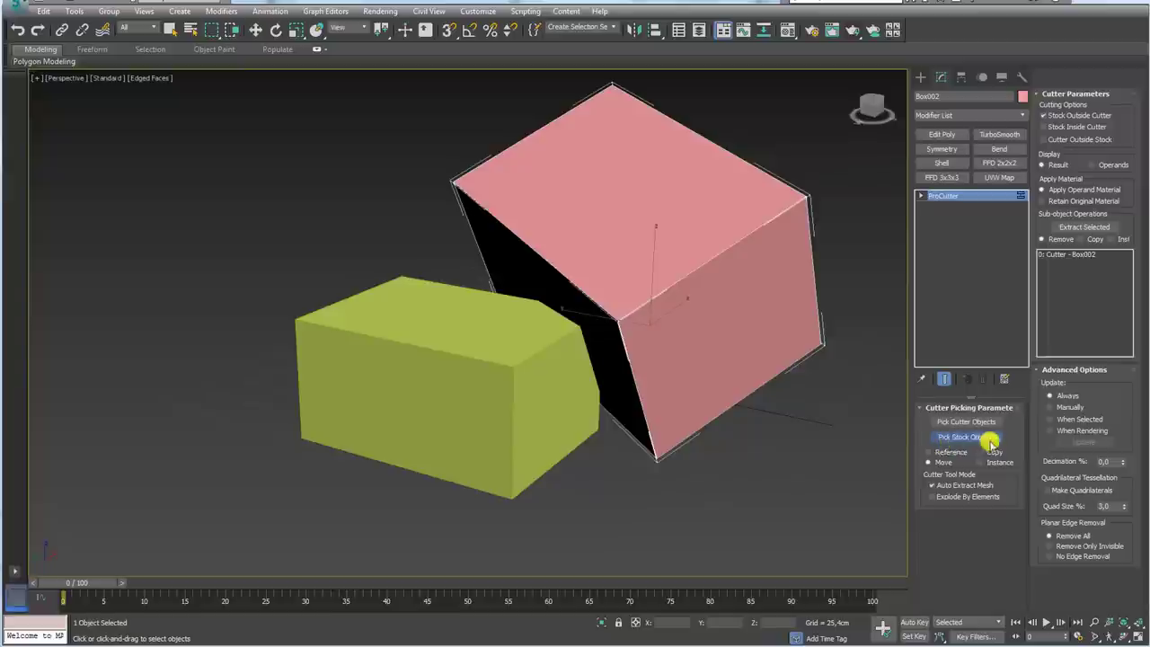
{"action": "left_click", "coordinate": [548, 365]}
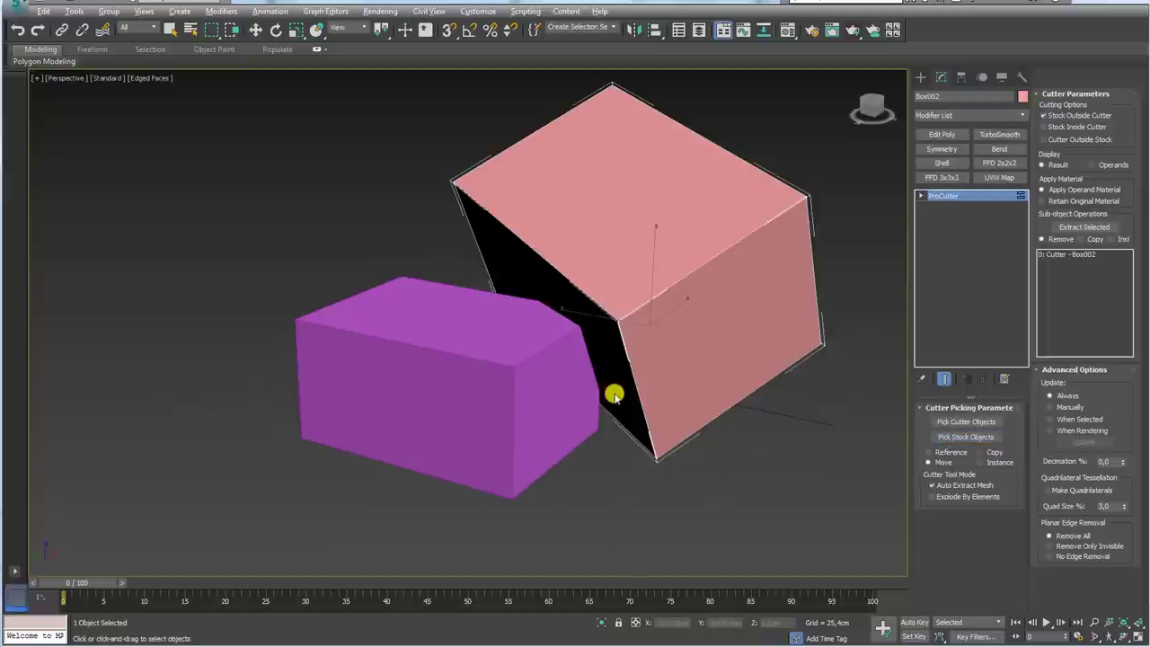
{"action": "key", "text": "F3"}
{"action": "mouse_move", "coordinate": [657, 383]}
{"action": "middle_mouse_down", "text": "alt"}
{"action": "mouse_move", "coordinate": [642, 383]}
{"action": "mouse_move", "coordinate": [655, 377]}
{"action": "middle_mouse_up", "text": "alt"}
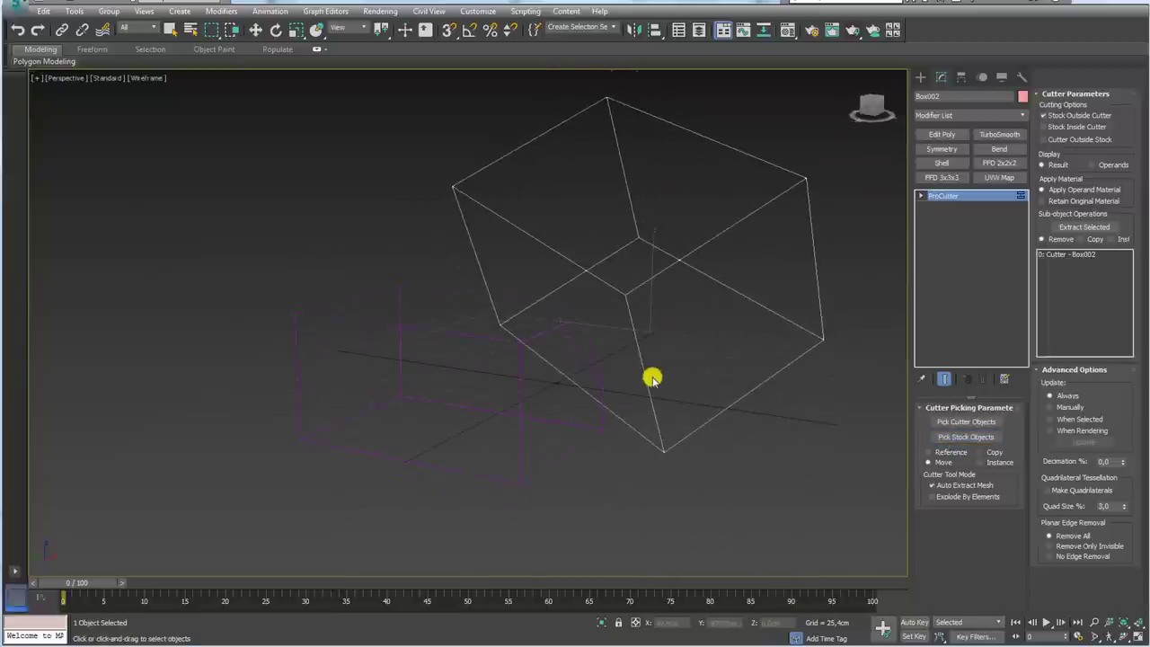
{"action": "middle_click_drag", "start_coordinate": [586, 362], "coordinate": [526, 348], "text": "alt"}
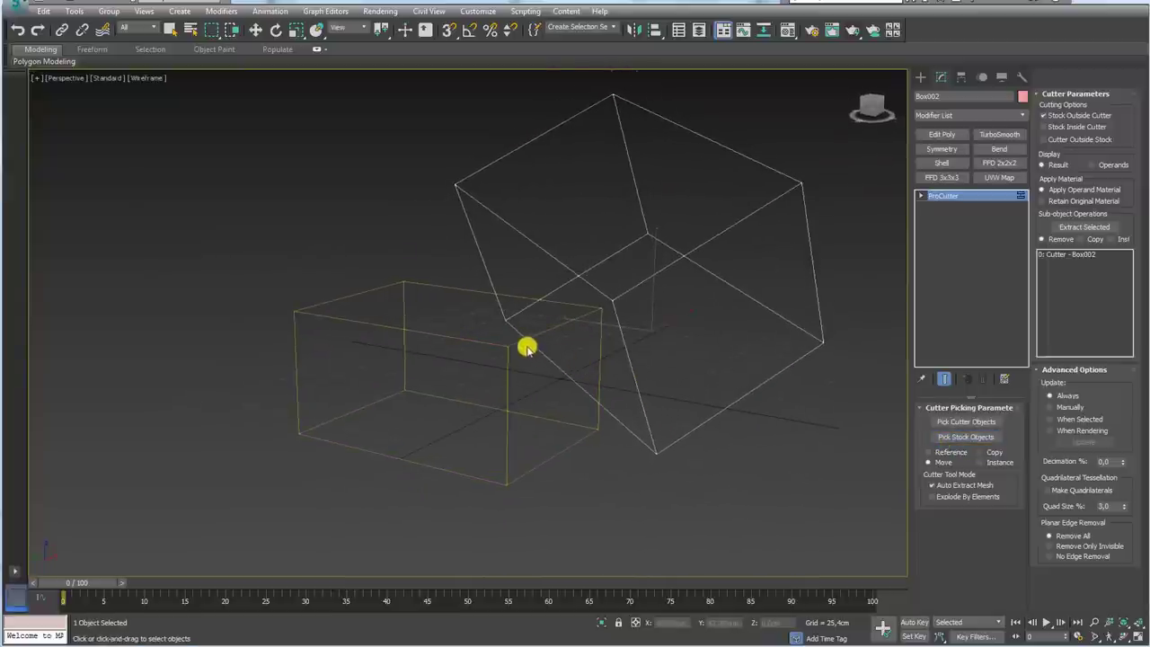
{"action": "middle_click_drag", "start_coordinate": [596, 337], "coordinate": [593, 429], "text": "alt"}
Select the extracted blue mesh, test-move it down-left, and undo the move.
{"action": "key", "text": "w"}
{"action": "key", "text": "F3"}
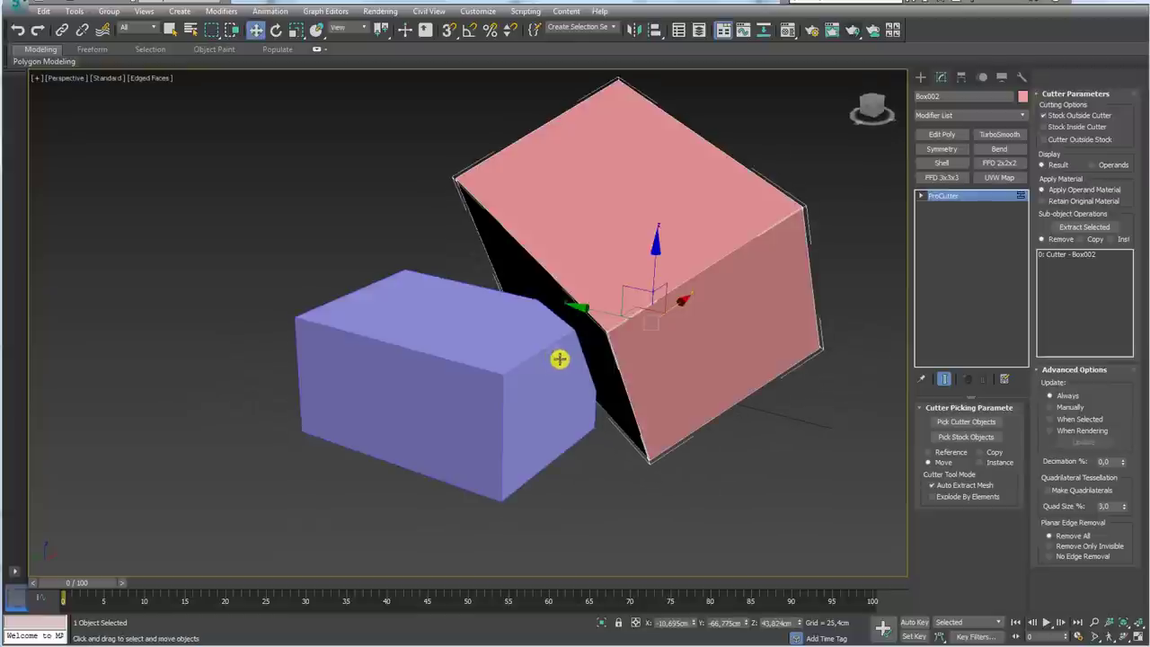
{"action": "left_click", "coordinate": [528, 356]}
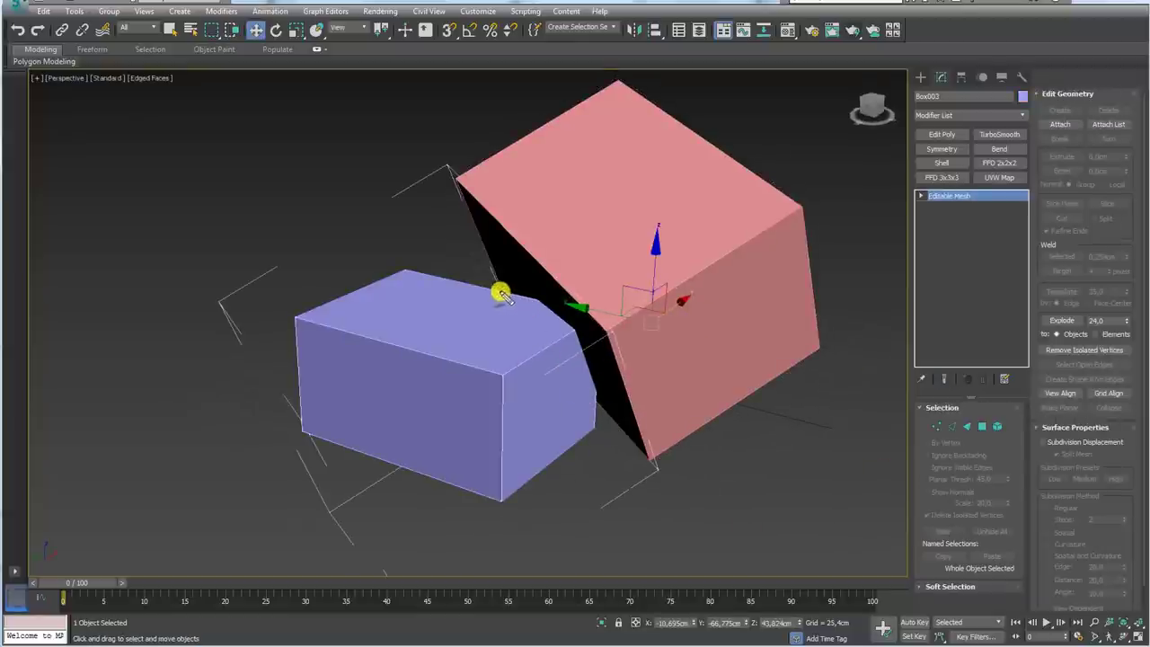
{"action": "mouse_move", "coordinate": [501, 293]}
{"action": "left_mouse_down"}
{"action": "mouse_move", "coordinate": [334, 291]}
{"action": "mouse_move", "coordinate": [516, 444]}
{"action": "mouse_move", "coordinate": [372, 265]}
{"action": "left_mouse_up"}
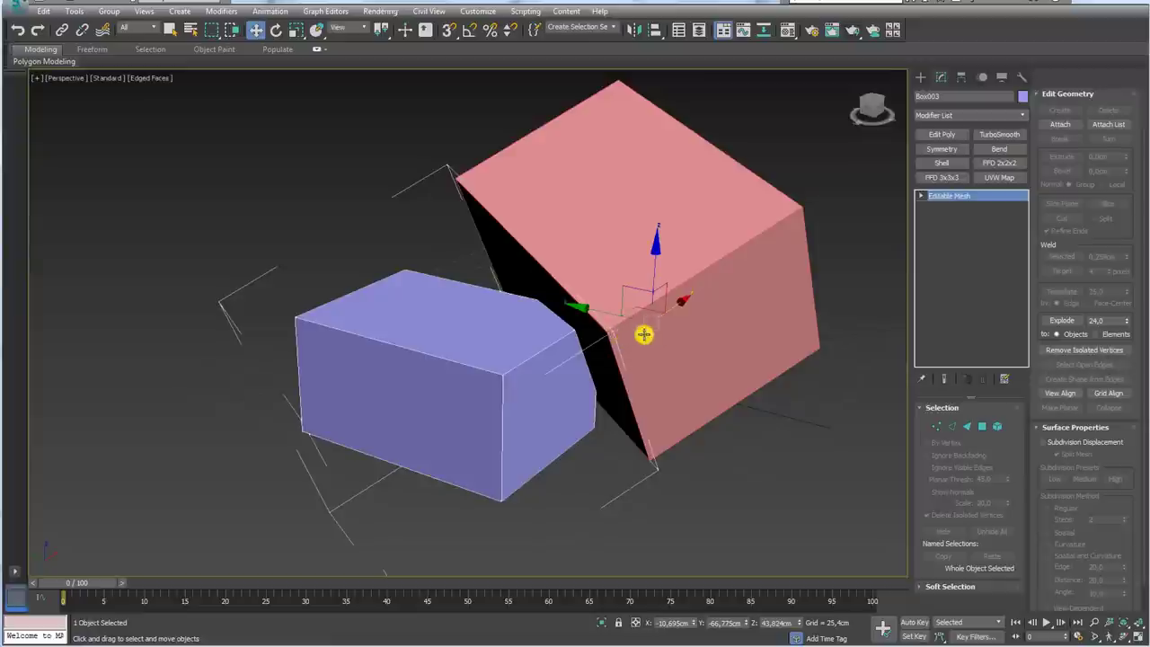
{"action": "left_click_drag", "start_coordinate": [663, 311], "coordinate": [441, 366]}
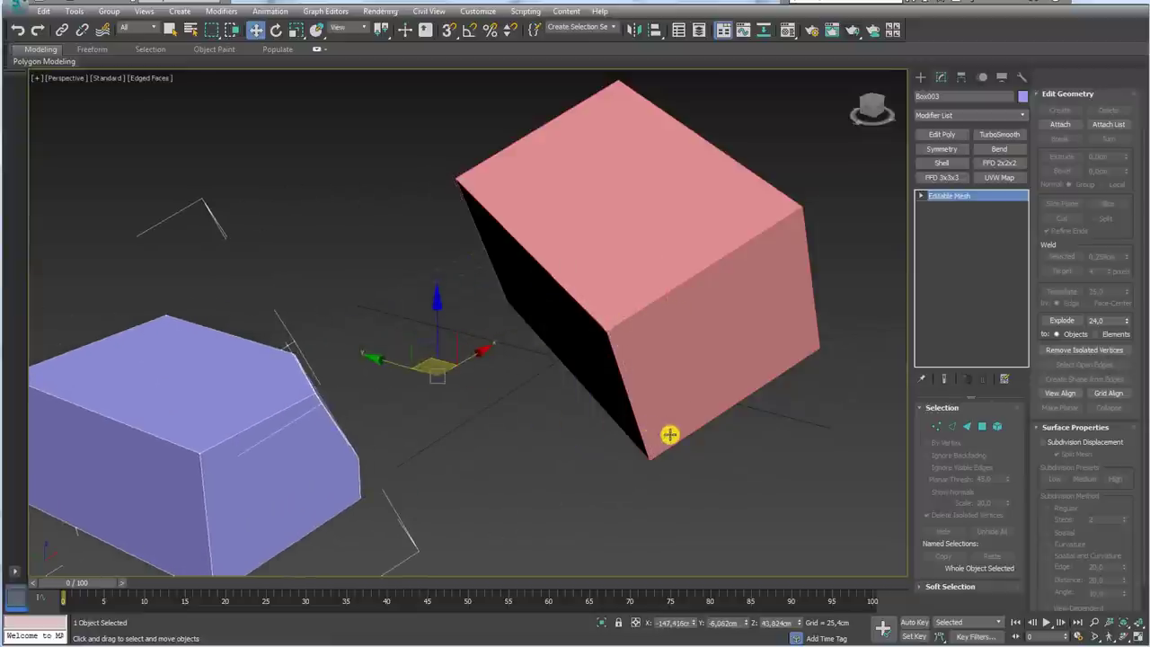
{"action": "key", "text": "ctrl+z"}
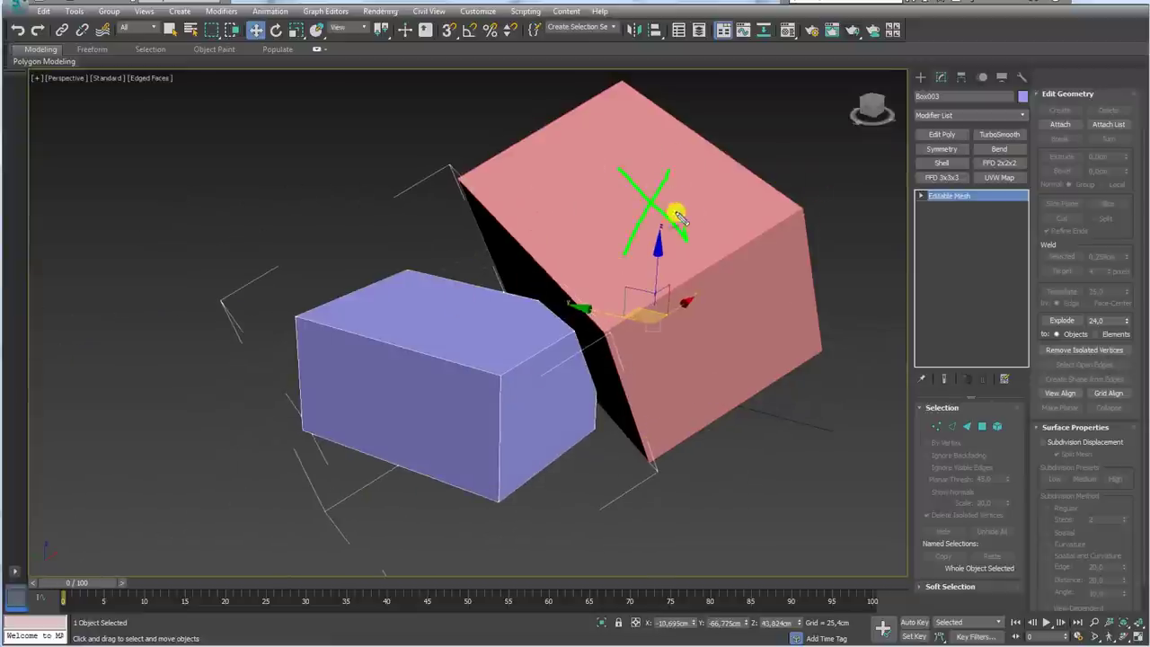
Select the pink box, return it to its base Box parameters, and show Compound Objects types.
{"action": "left_click", "coordinate": [695, 273]}
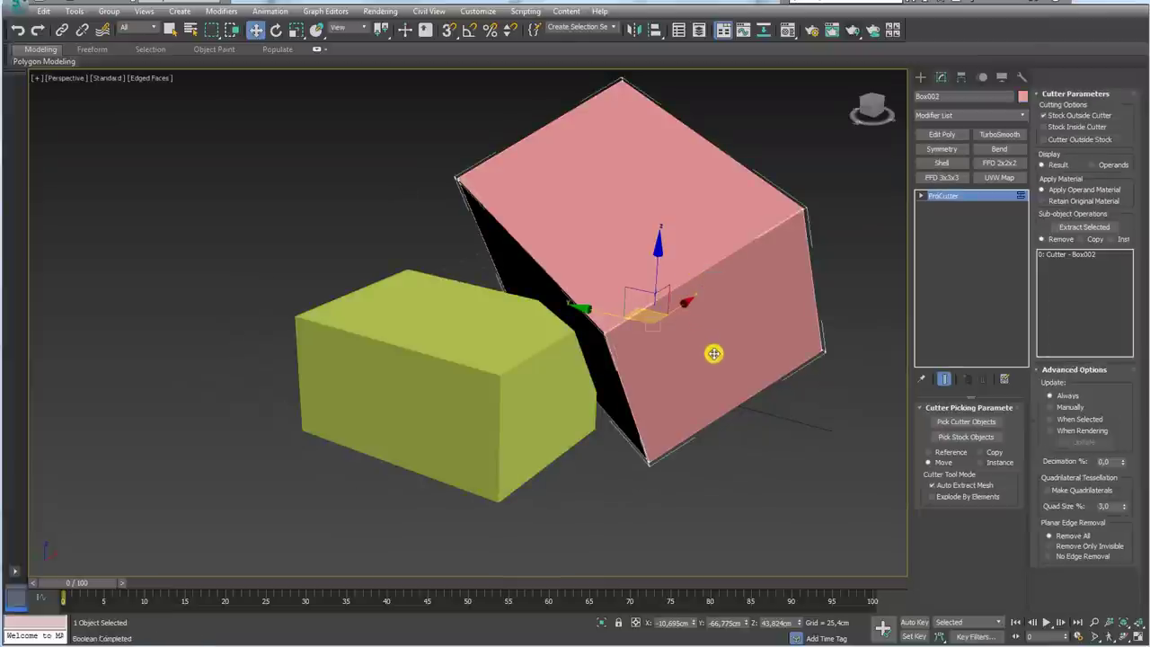
{"action": "left_click", "coordinate": [712, 380]}
{"action": "key", "text": "F3"}
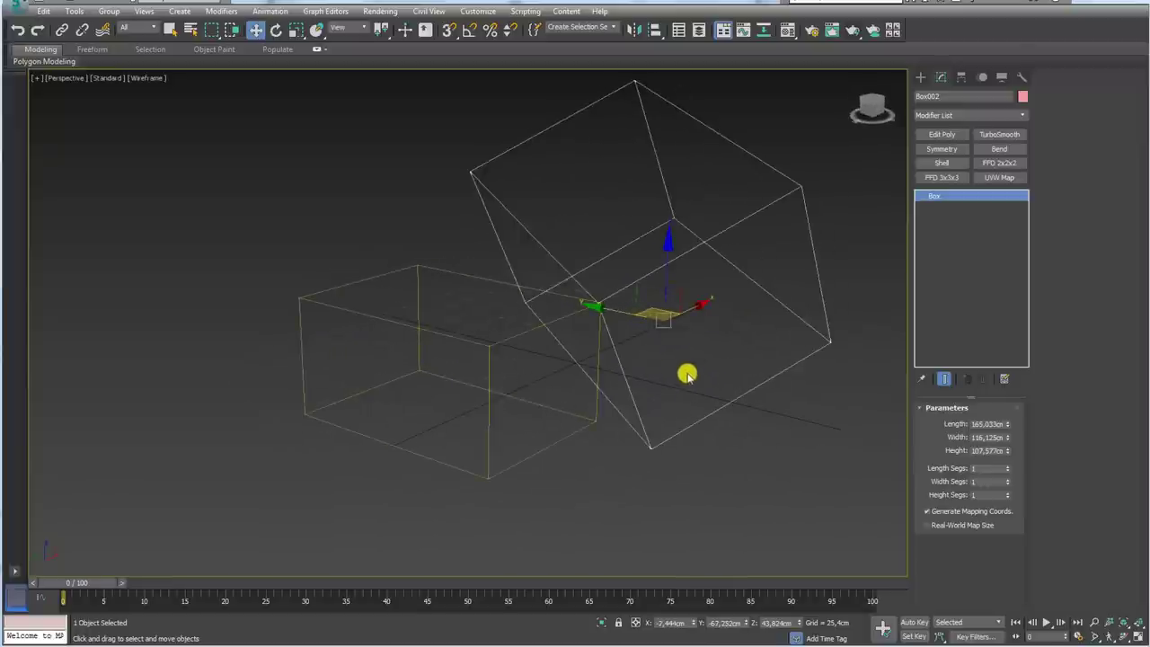
{"action": "key", "text": "F3"}
{"action": "mouse_move", "coordinate": [686, 372]}
{"action": "middle_mouse_down", "text": "alt"}
{"action": "mouse_move", "coordinate": [683, 387]}
{"action": "mouse_move", "coordinate": [759, 401]}
{"action": "middle_mouse_up", "text": "alt"}
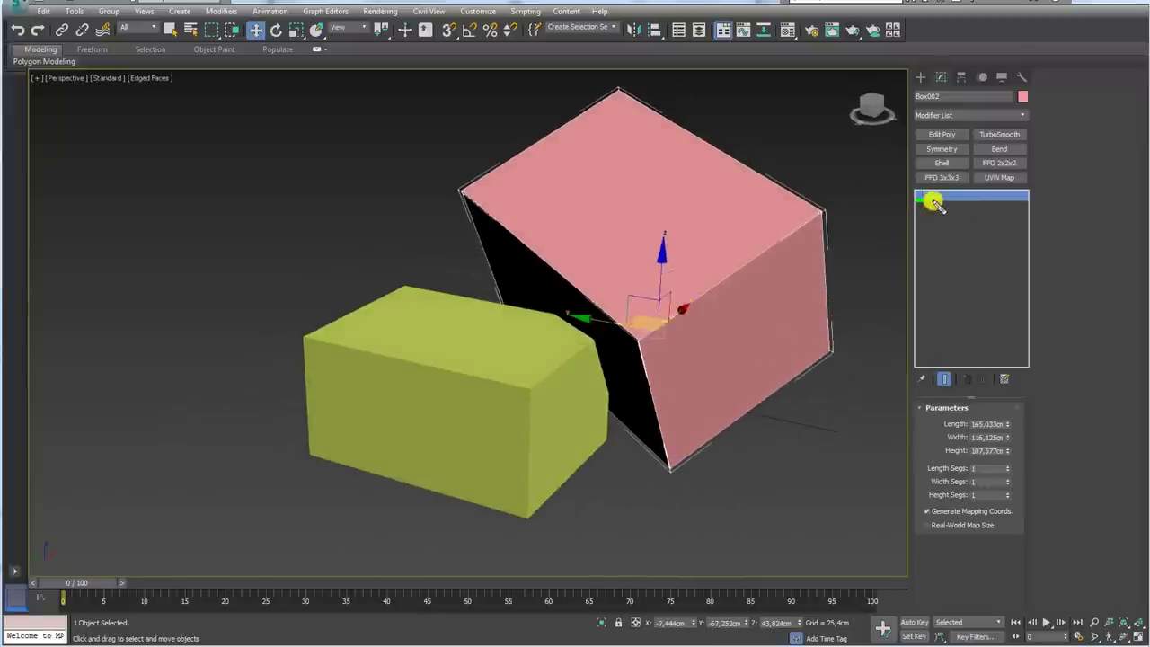
{"action": "left_click", "coordinate": [922, 78]}
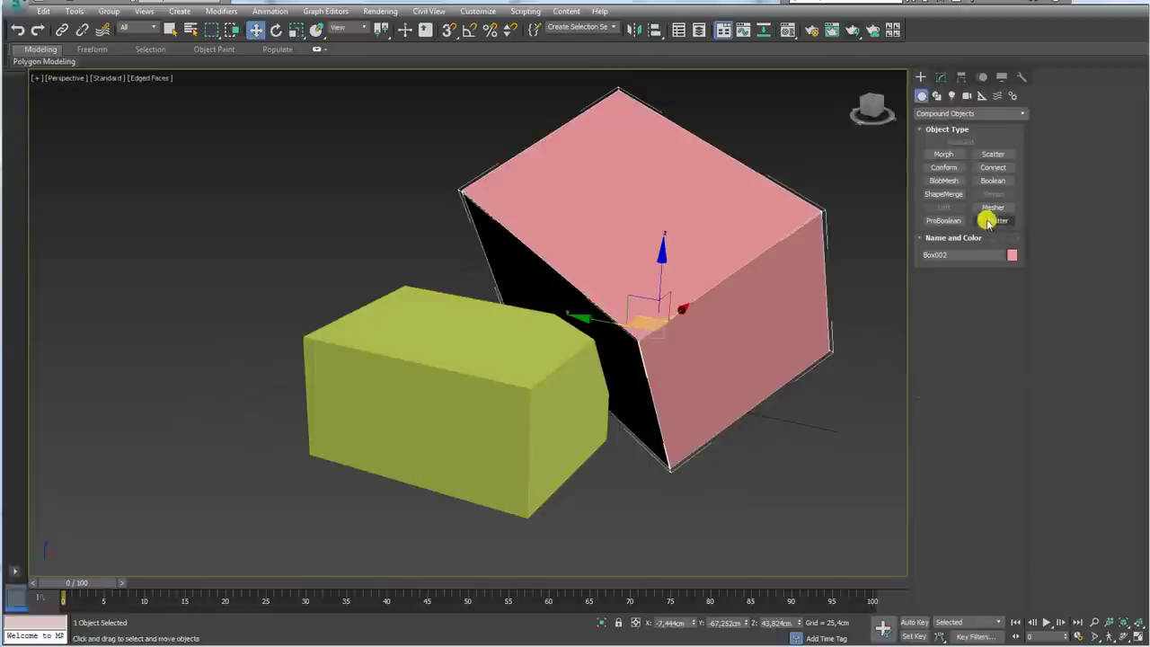
Apply ProCutter to Box002 and enable Stock Inside Cutter alongside Stock Outside Cutter.
{"action": "left_click", "coordinate": [993, 220]}
{"action": "middle_click_drag", "start_coordinate": [779, 368], "coordinate": [716, 305]}
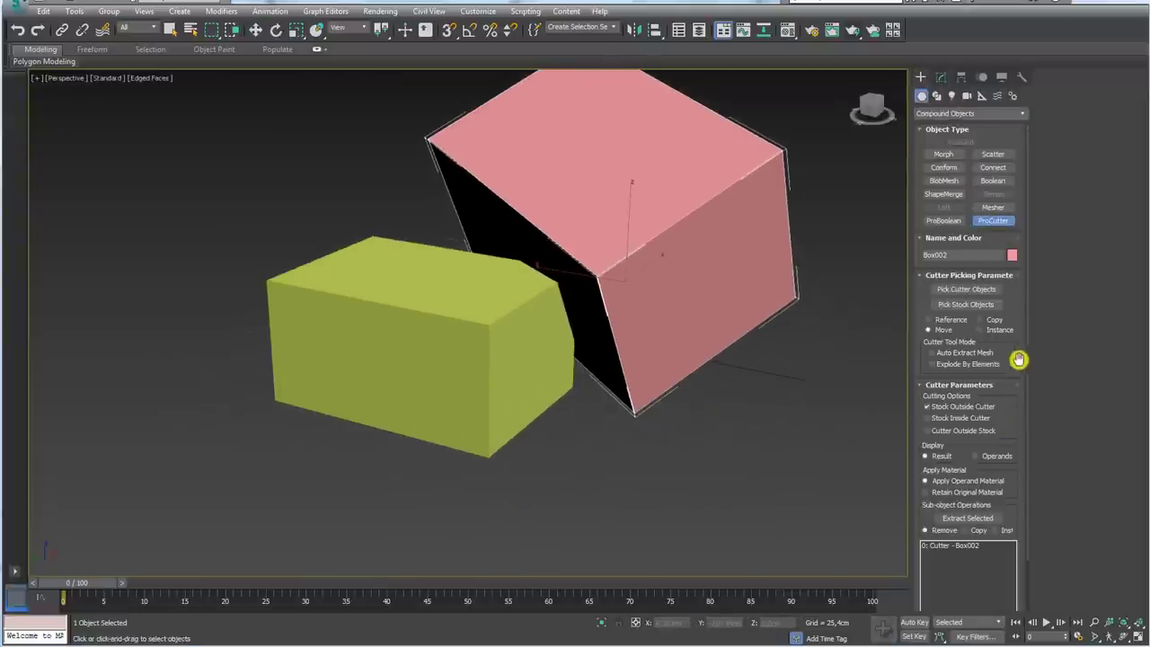
{"action": "scroll", "coordinate": [1011, 346], "scroll_direction": "down", "scroll_amount": 3}
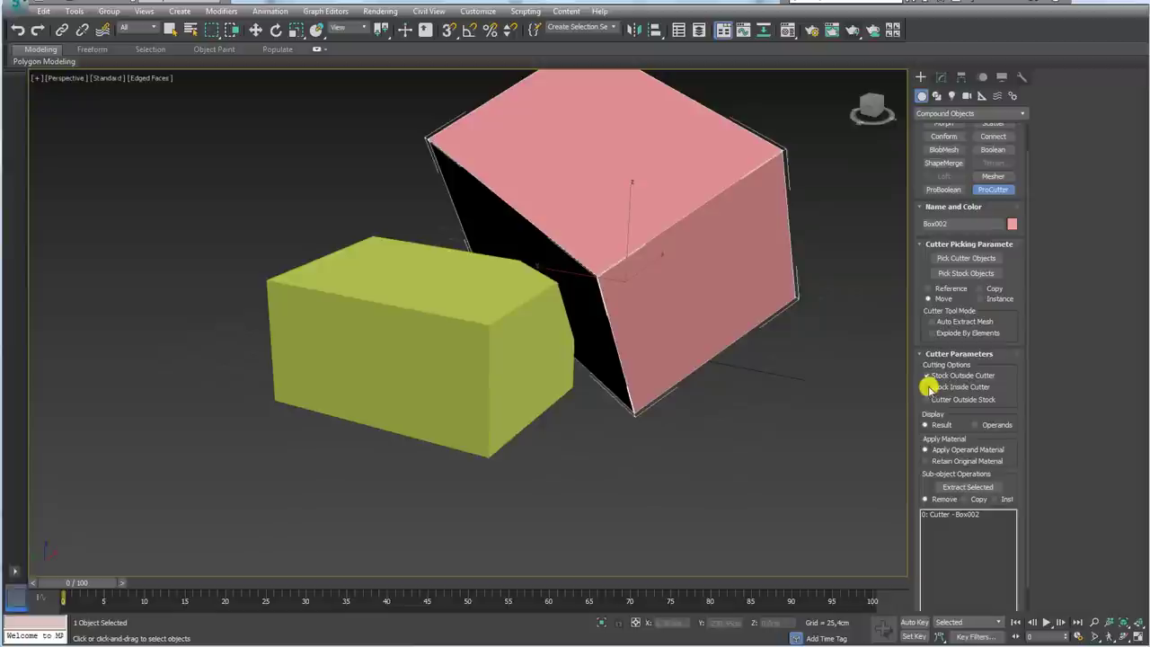
{"action": "left_click", "coordinate": [925, 386]}
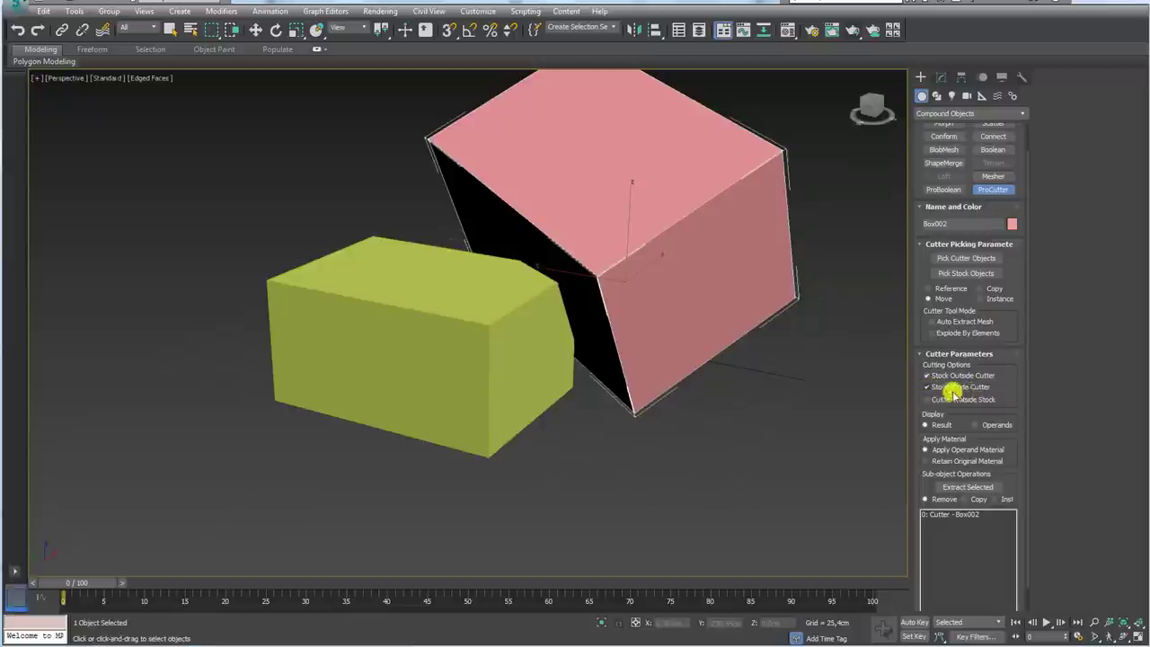
{"action": "key", "text": "F3"}
{"action": "middle_click_drag", "start_coordinate": [674, 336], "coordinate": [687, 405]}
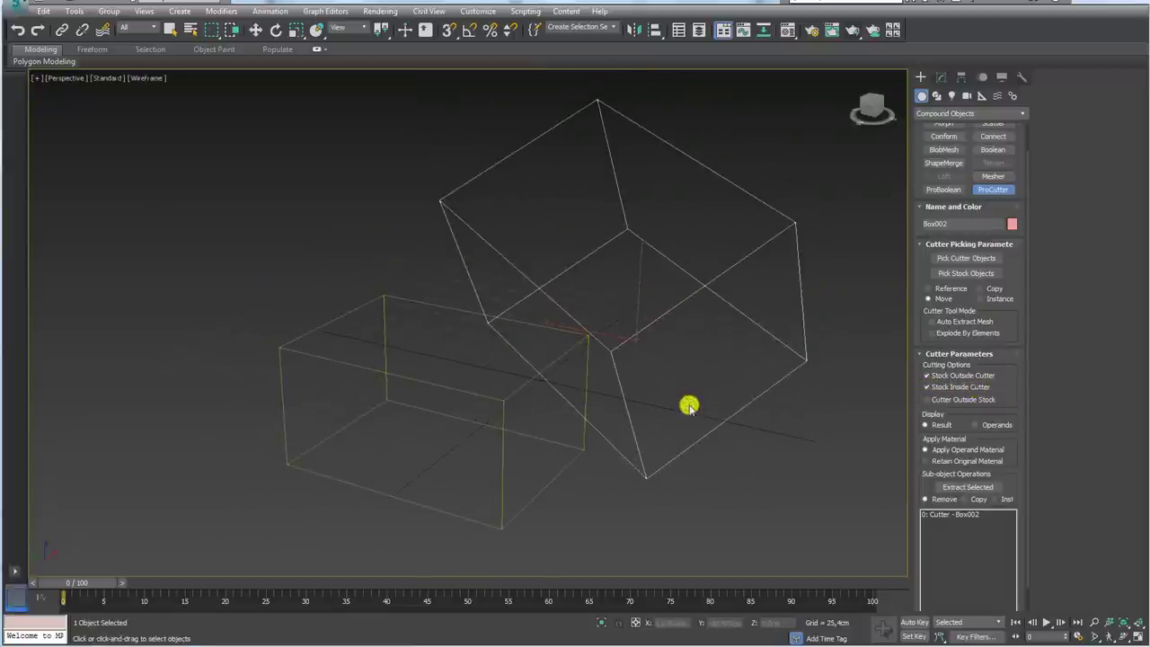
{"action": "key", "text": "F3"}
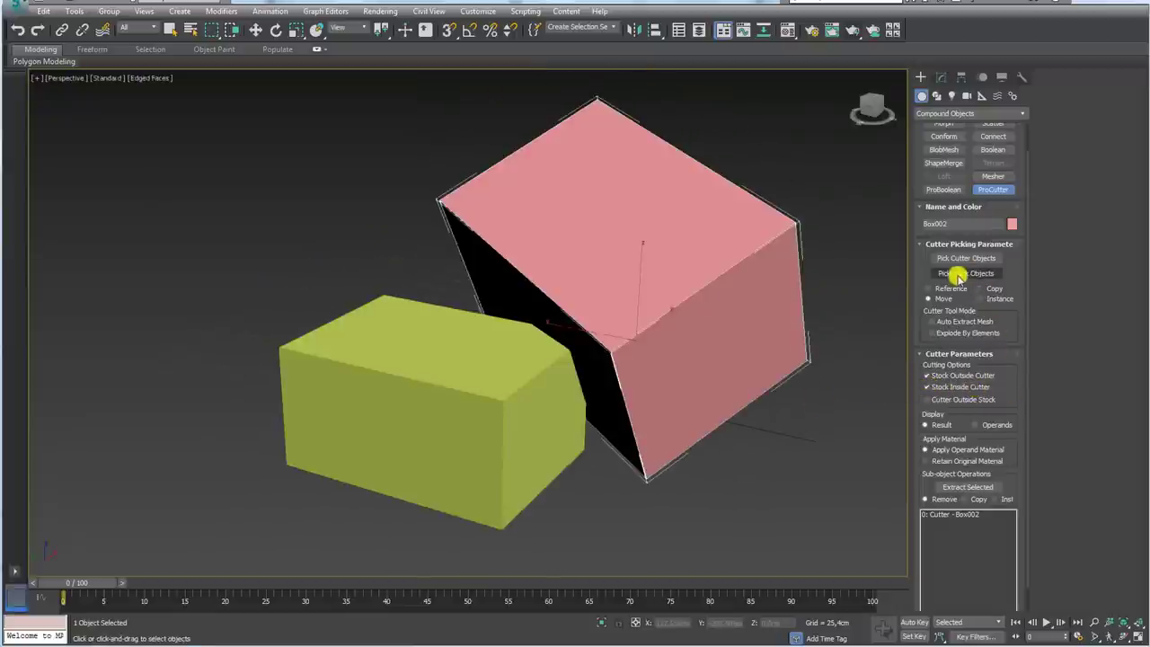
Pick the green box as stock to be cut by the pink cutter.
{"action": "left_click", "coordinate": [958, 274]}
{"action": "left_click", "coordinate": [506, 401]}
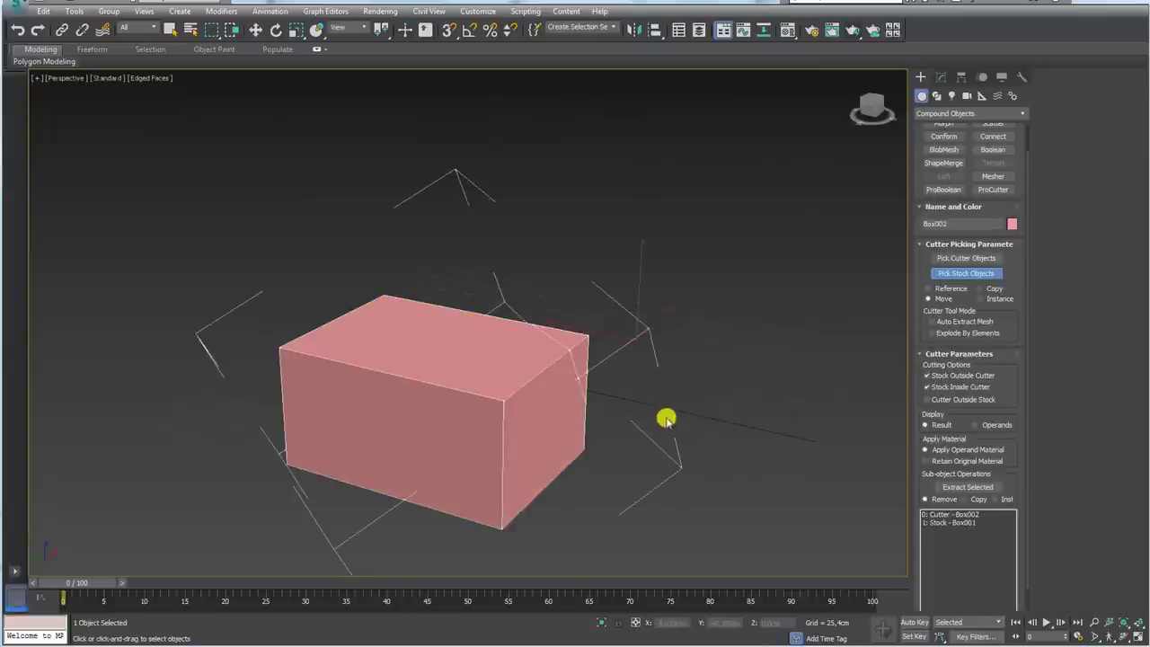
{"action": "scroll", "coordinate": [665, 418], "scroll_direction": "up", "scroll_amount": 3}
{"action": "scroll", "coordinate": [526, 403], "scroll_direction": "up", "scroll_amount": 5}
{"action": "left_click_drag", "start_coordinate": [514, 374], "coordinate": [609, 514]}
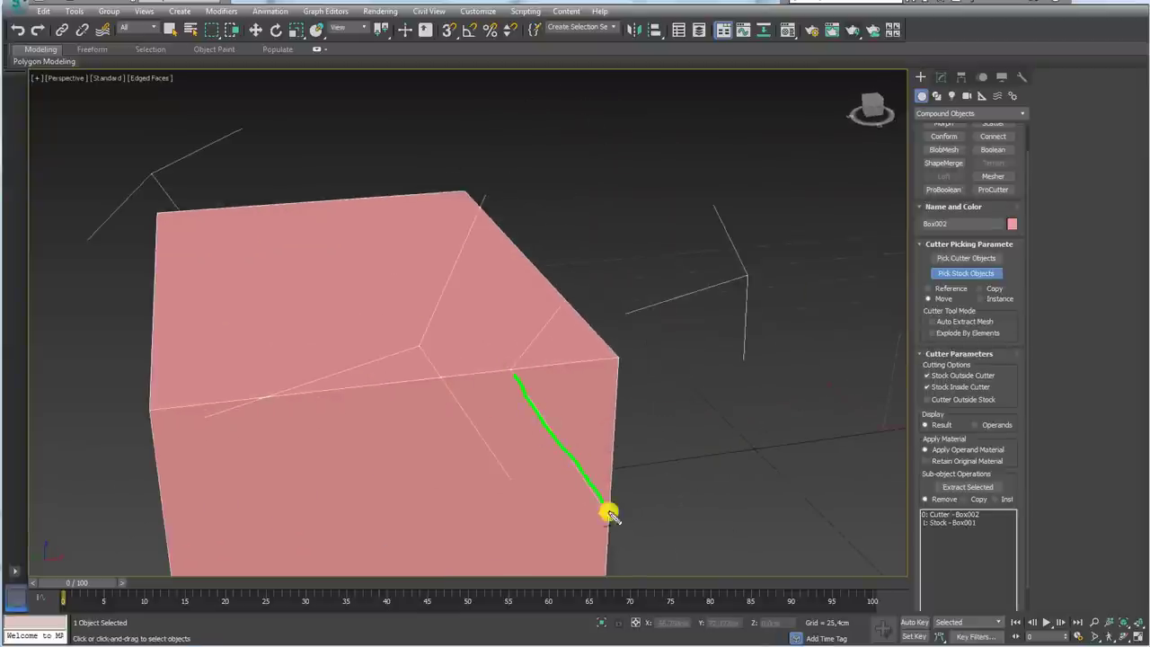
{"action": "scroll", "coordinate": [508, 362], "scroll_direction": "down", "scroll_amount": 8}
Orbit to inspect the cut box, then undo the cut so the green box is whole.
{"action": "mouse_move", "coordinate": [513, 342]}
{"action": "middle_mouse_down", "text": "alt"}
{"action": "mouse_move", "coordinate": [562, 354]}
{"action": "mouse_move", "coordinate": [662, 271]}
{"action": "middle_mouse_up", "text": "alt"}
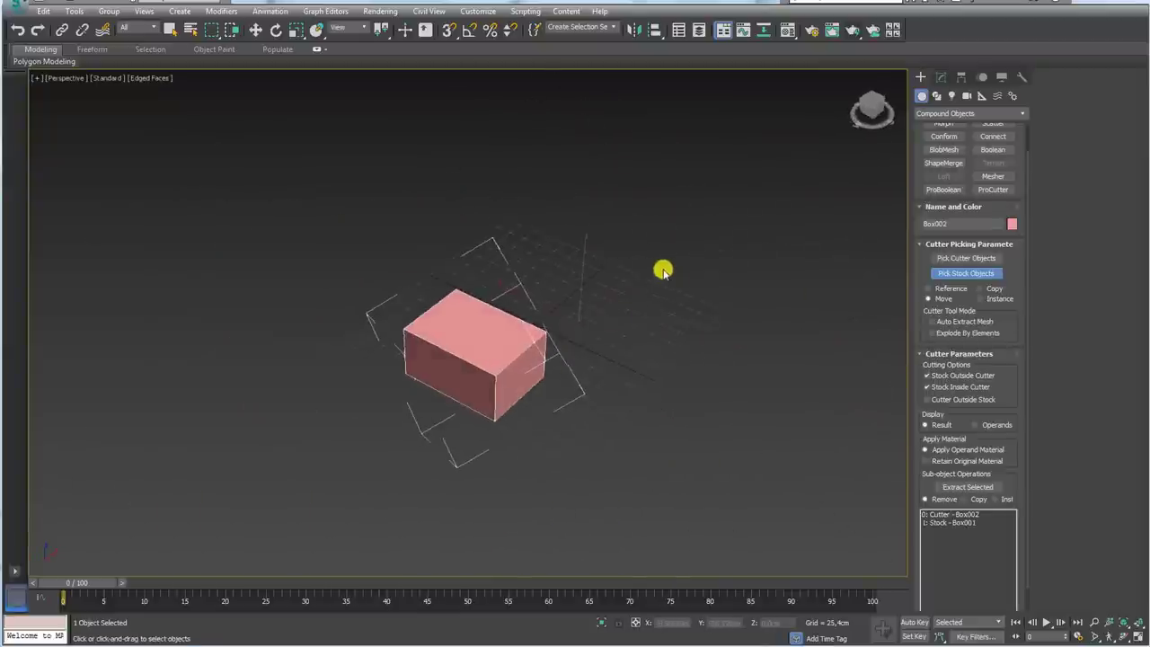
{"action": "left_click_drag", "start_coordinate": [635, 238], "coordinate": [639, 251]}
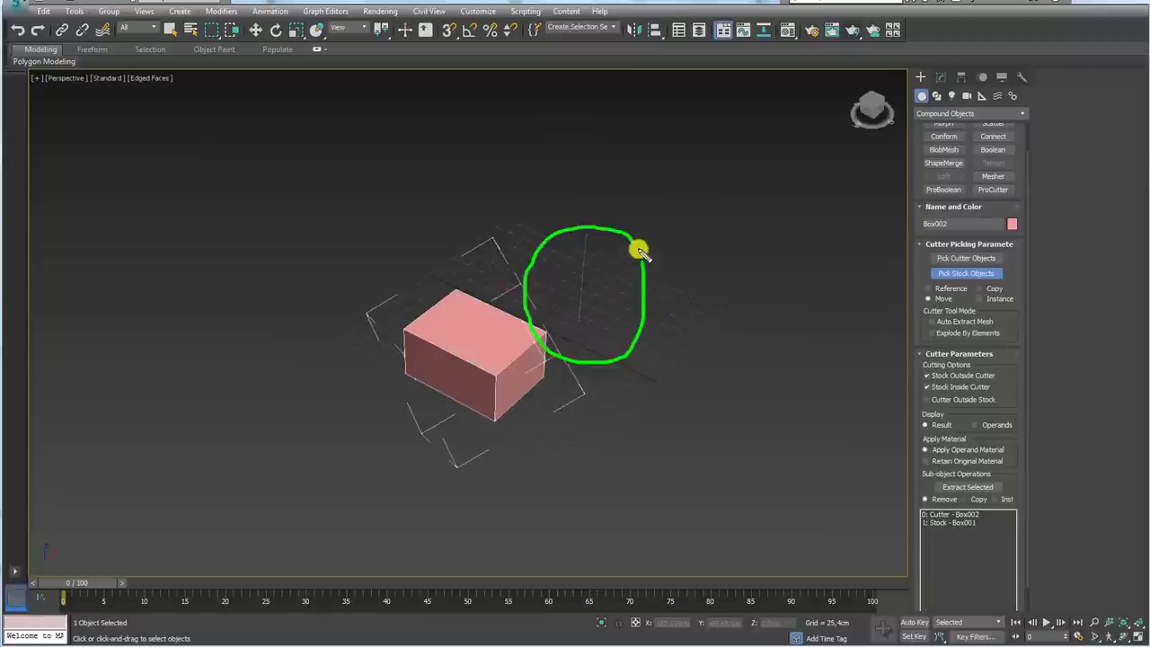
{"action": "left_click_drag", "start_coordinate": [518, 317], "coordinate": [545, 356]}
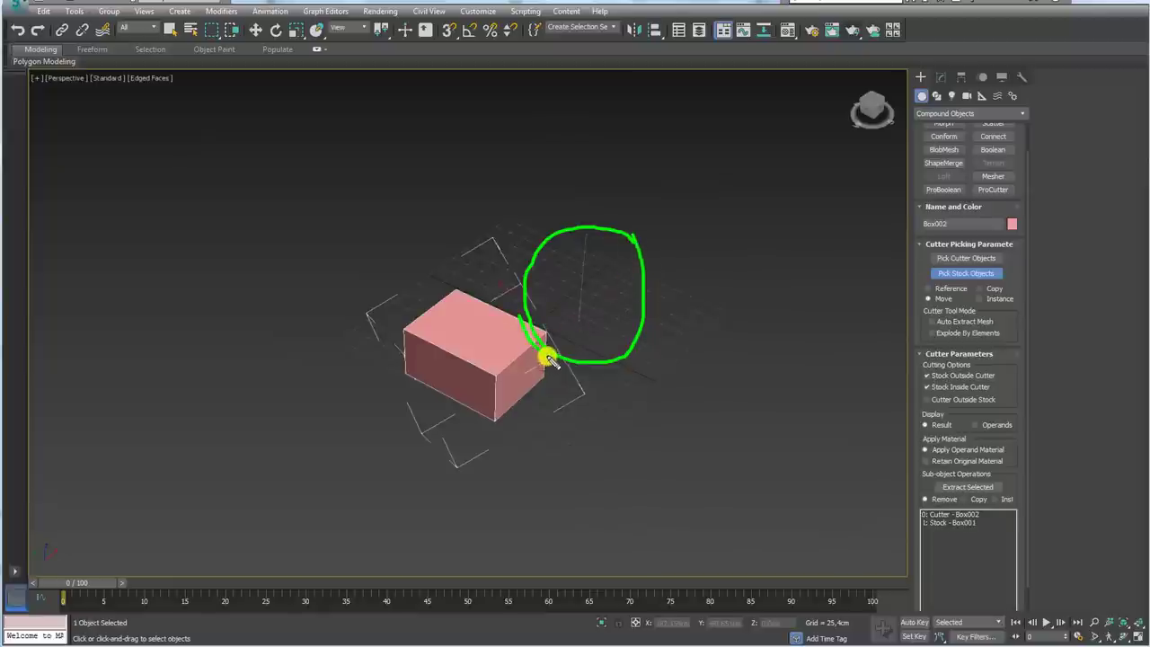
{"action": "middle_click_drag", "start_coordinate": [600, 378], "coordinate": [542, 350], "text": "alt"}
{"action": "scroll", "coordinate": [527, 351], "scroll_direction": "up", "scroll_amount": 5}
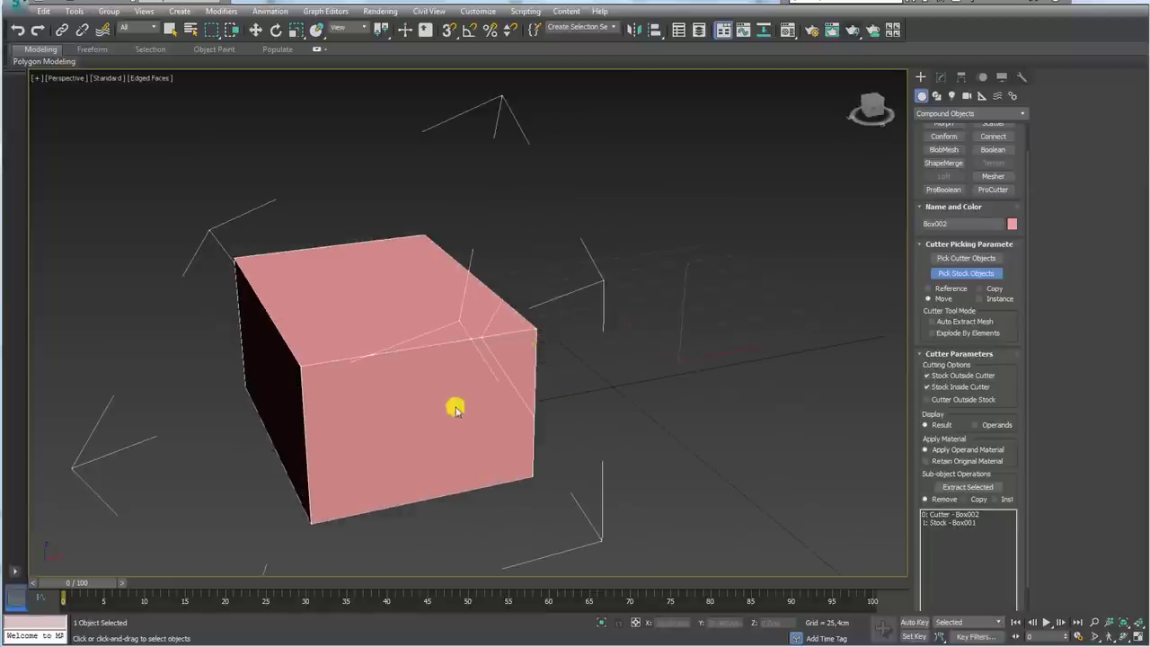
{"action": "middle_click_drag", "start_coordinate": [643, 326], "coordinate": [642, 348], "text": "alt"}
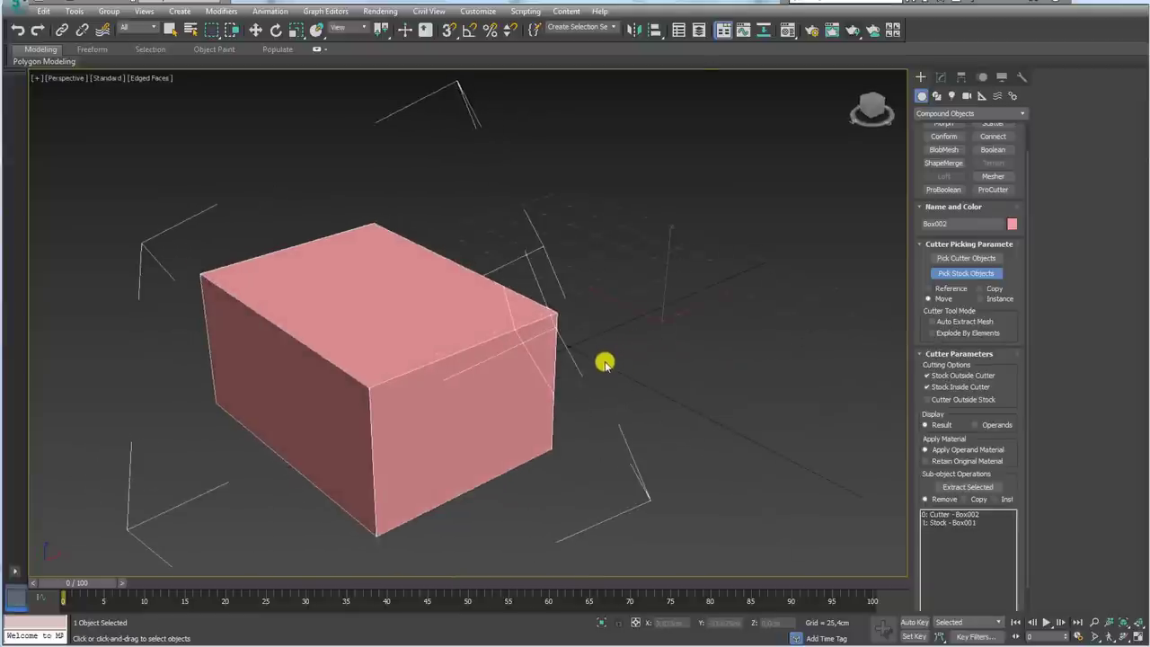
{"action": "left_click", "coordinate": [605, 363]}
{"action": "middle_click_drag", "start_coordinate": [601, 363], "coordinate": [733, 358], "text": "alt"}
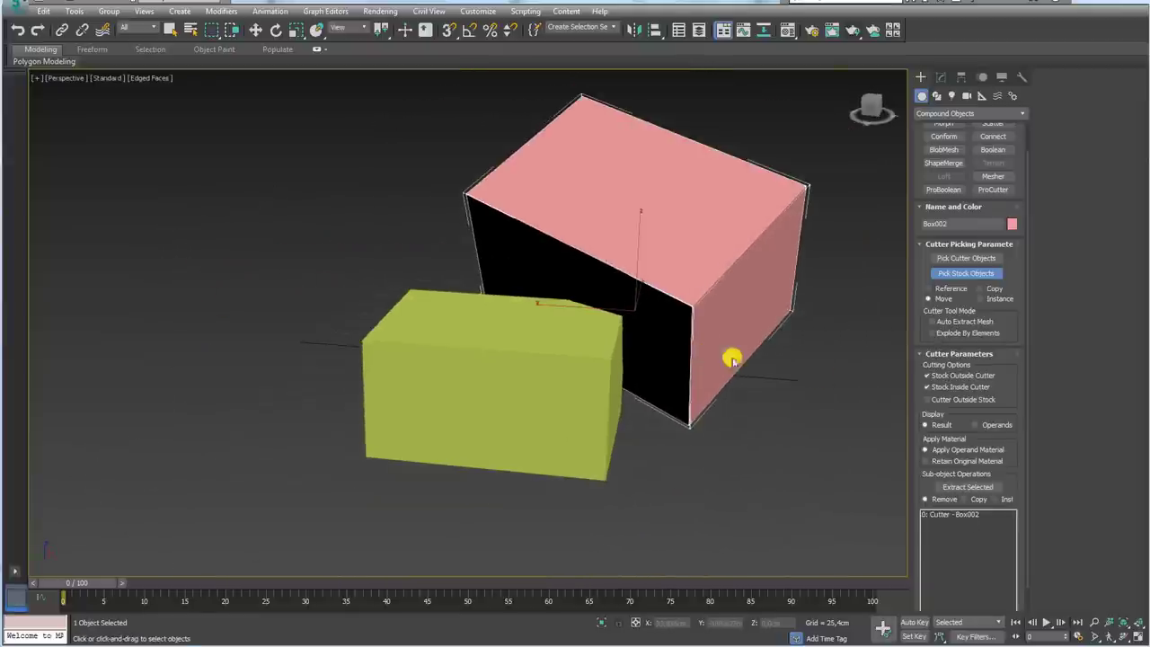
Enable Cutter Outside Stock, pick the yellow-green box as stock, and inspect it in wireframe.
{"action": "left_click", "coordinate": [927, 400]}
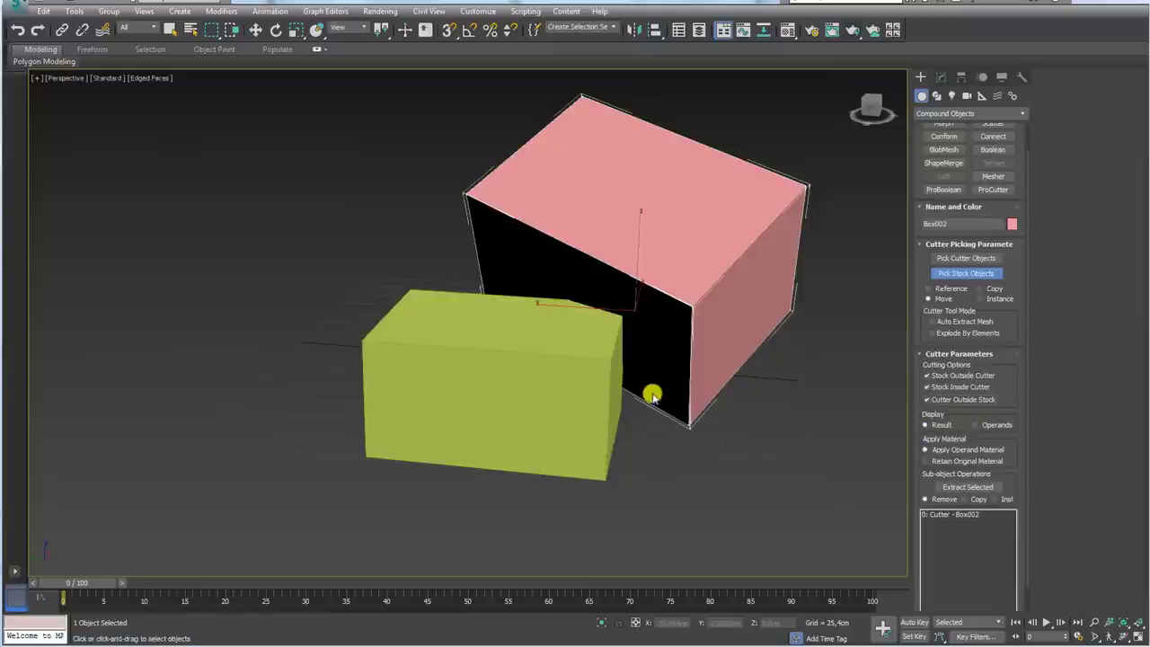
{"action": "left_click", "coordinate": [599, 355]}
{"action": "middle_click_drag", "start_coordinate": [634, 365], "coordinate": [693, 396], "text": "alt"}
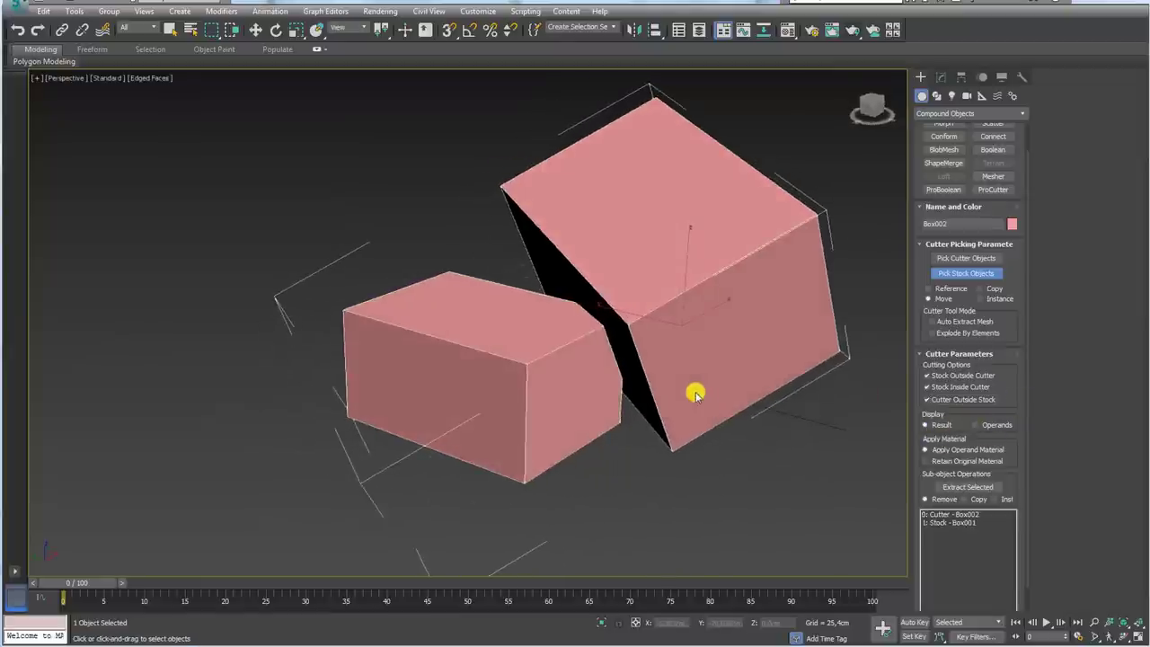
{"action": "key", "text": "F3"}
{"action": "mouse_move", "coordinate": [654, 356]}
{"action": "middle_mouse_down", "text": "alt"}
{"action": "mouse_move", "coordinate": [599, 344]}
{"action": "mouse_move", "coordinate": [655, 308]}
{"action": "mouse_move", "coordinate": [689, 351]}
{"action": "mouse_move", "coordinate": [609, 411]}
{"action": "mouse_move", "coordinate": [628, 360]}
{"action": "middle_mouse_up", "text": "alt"}
{"action": "mouse_move", "coordinate": [413, 258]}
{"action": "left_mouse_down"}
{"action": "mouse_move", "coordinate": [561, 163]}
{"action": "mouse_move", "coordinate": [760, 298]}
{"action": "mouse_move", "coordinate": [570, 390]}
{"action": "left_mouse_up"}
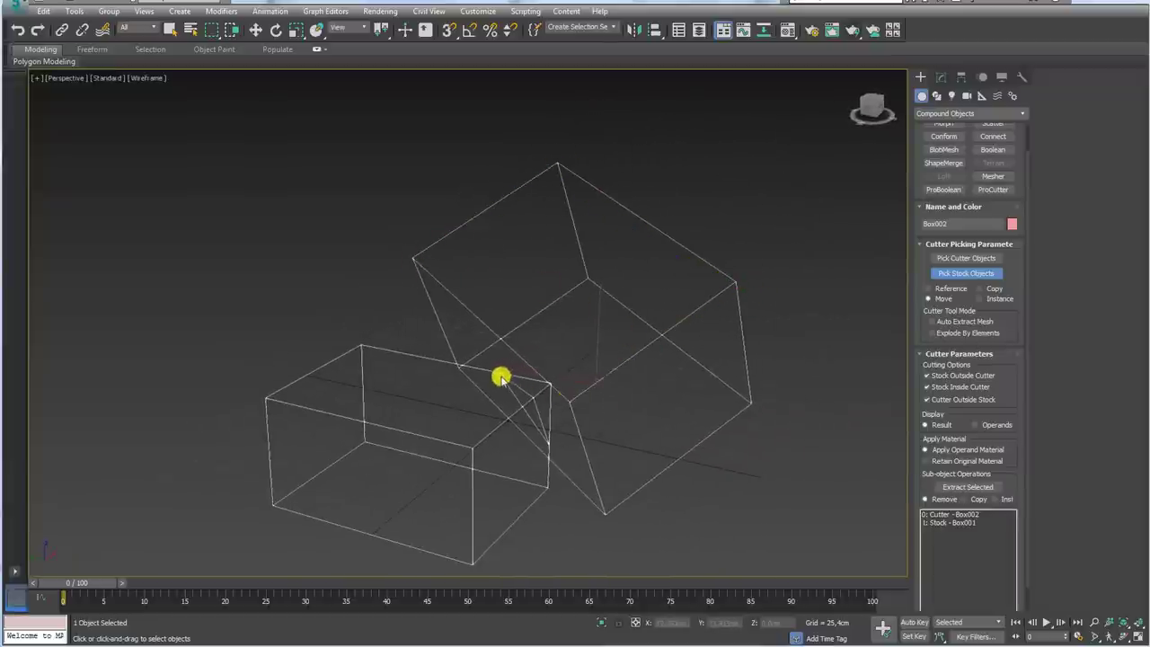
{"action": "scroll", "coordinate": [501, 377], "scroll_direction": "up", "scroll_amount": 2}
{"action": "left_click_drag", "start_coordinate": [517, 378], "coordinate": [603, 404]}
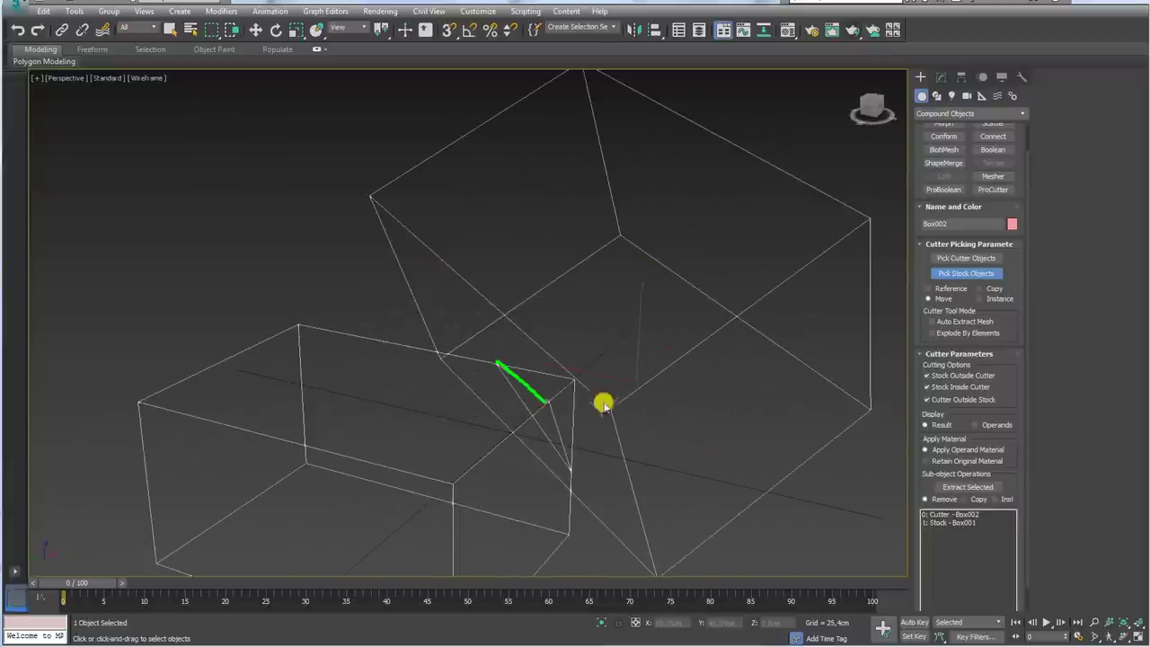
{"action": "scroll", "coordinate": [603, 404], "scroll_direction": "down", "scroll_amount": 3}
{"action": "left_click", "coordinate": [941, 77]}
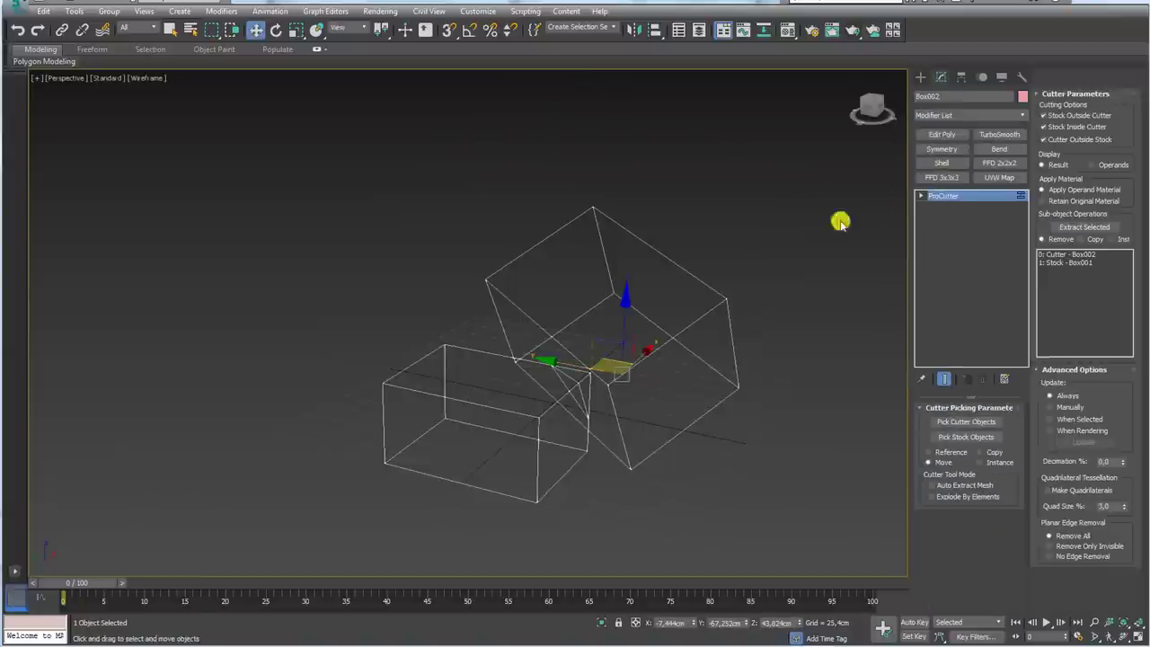
Add Edit Poly above ProCutter and pull the tilted cut element away in Element mode.
{"action": "left_click", "coordinate": [942, 135]}
{"action": "left_click", "coordinate": [1114, 109]}
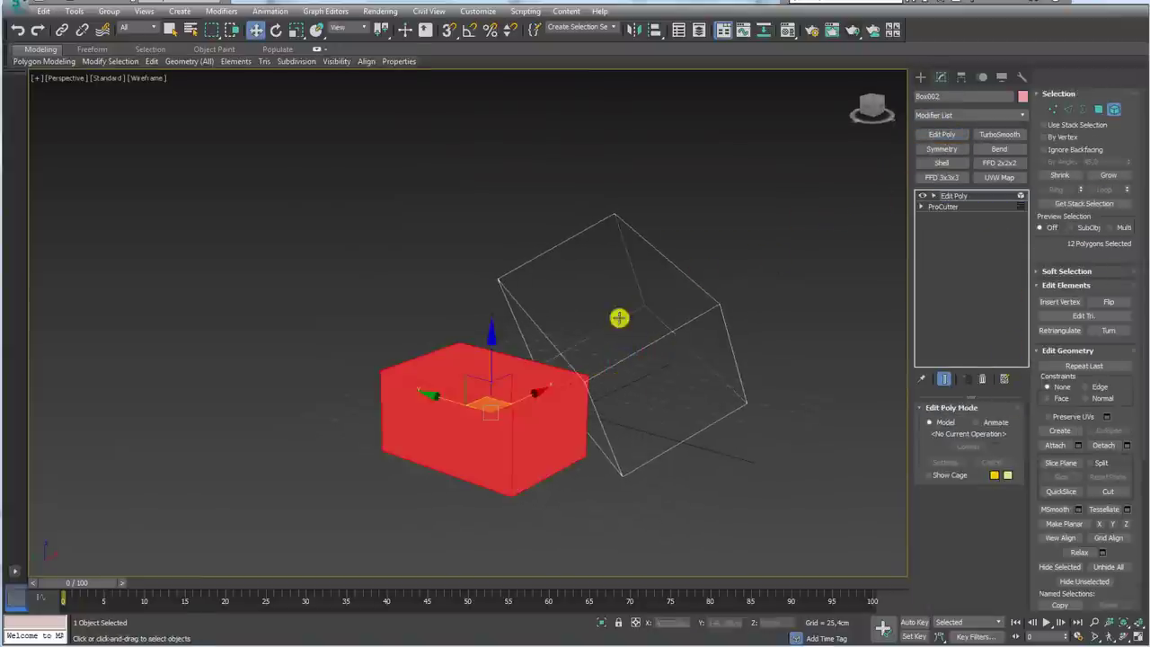
{"action": "left_click", "coordinate": [620, 318]}
{"action": "mouse_move", "coordinate": [642, 336]}
{"action": "left_mouse_down"}
{"action": "mouse_move", "coordinate": [716, 326]}
{"action": "mouse_move", "coordinate": [711, 338]}
{"action": "left_mouse_up"}
{"action": "key", "text": "F3"}
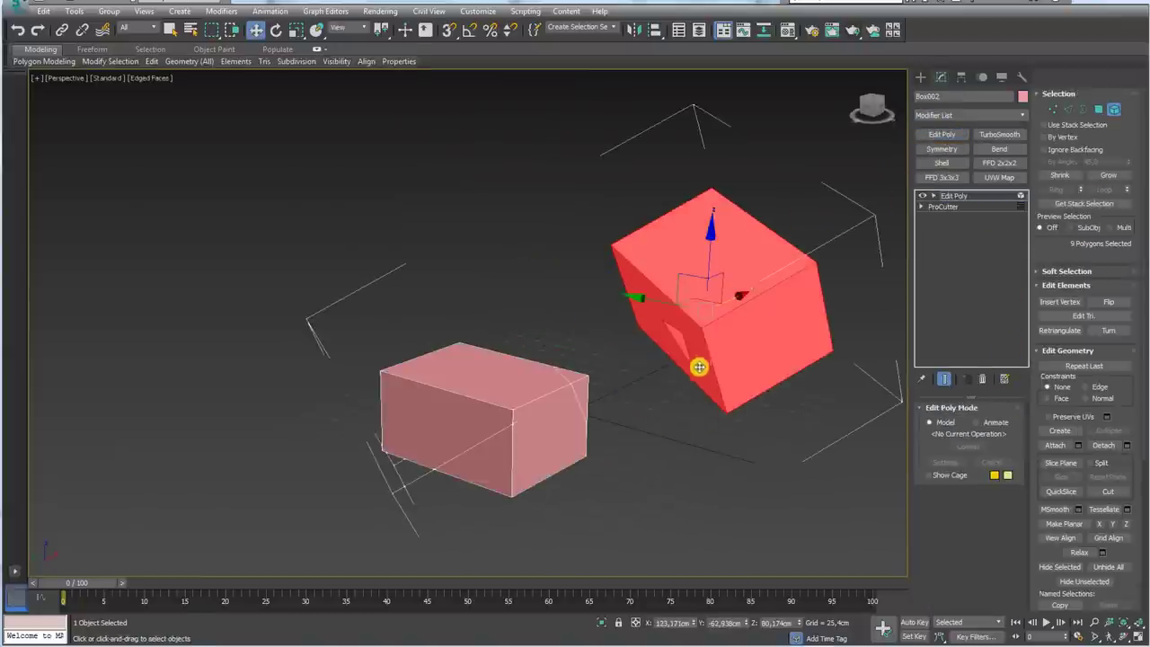
{"action": "scroll", "coordinate": [698, 368], "scroll_direction": "up", "scroll_amount": 4}
{"action": "scroll", "coordinate": [671, 403], "scroll_direction": "up", "scroll_amount": 2}
{"action": "left_click", "coordinate": [958, 198]}
Orbit to inspect the hole, then undo back to the plain ProCutter cutter.
{"action": "mouse_move", "coordinate": [710, 364]}
{"action": "middle_mouse_down", "text": "alt"}
{"action": "mouse_move", "coordinate": [753, 314]}
{"action": "mouse_move", "coordinate": [804, 283]}
{"action": "mouse_move", "coordinate": [838, 286]}
{"action": "mouse_move", "coordinate": [788, 326]}
{"action": "mouse_move", "coordinate": [880, 342]}
{"action": "mouse_move", "coordinate": [435, 334]}
{"action": "middle_mouse_up", "text": "alt"}
{"action": "mouse_move", "coordinate": [305, 342]}
{"action": "left_mouse_down"}
{"action": "mouse_move", "coordinate": [404, 347]}
{"action": "mouse_move", "coordinate": [342, 450]}
{"action": "mouse_move", "coordinate": [335, 341]}
{"action": "left_mouse_up"}
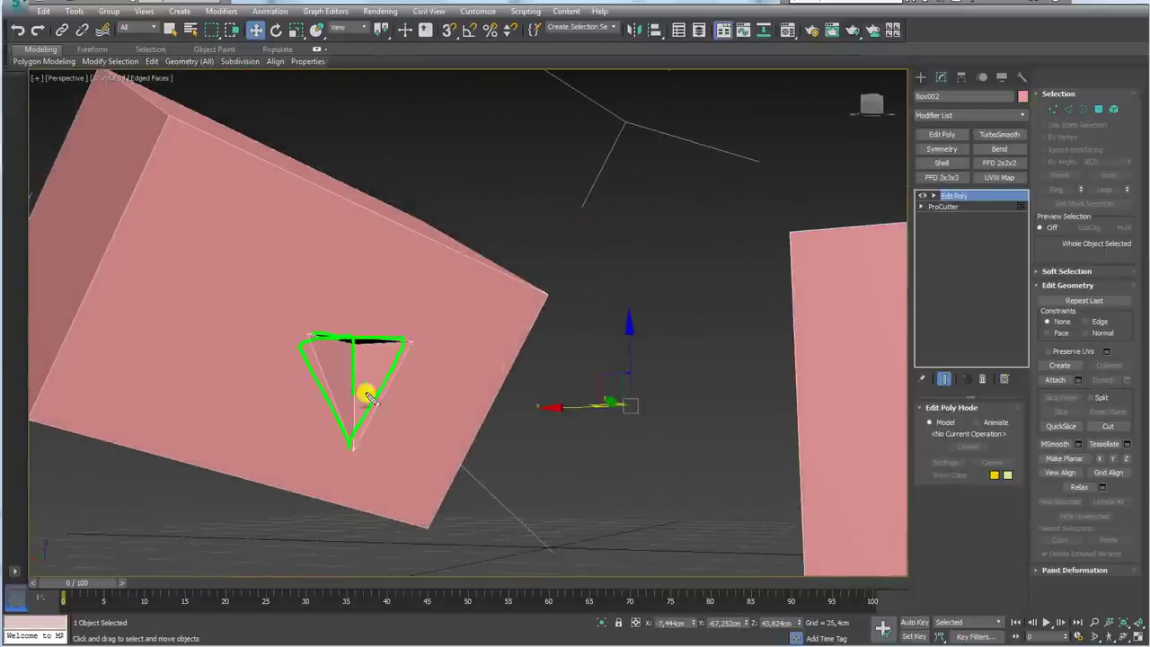
{"action": "mouse_move", "coordinate": [365, 390]}
{"action": "middle_mouse_down", "text": "alt"}
{"action": "mouse_move", "coordinate": [650, 314]}
{"action": "mouse_move", "coordinate": [539, 339]}
{"action": "mouse_move", "coordinate": [595, 357]}
{"action": "mouse_move", "coordinate": [629, 341]}
{"action": "mouse_move", "coordinate": [587, 372]}
{"action": "mouse_move", "coordinate": [575, 360]}
{"action": "middle_mouse_up", "text": "alt"}
{"action": "left_click", "coordinate": [983, 379]}
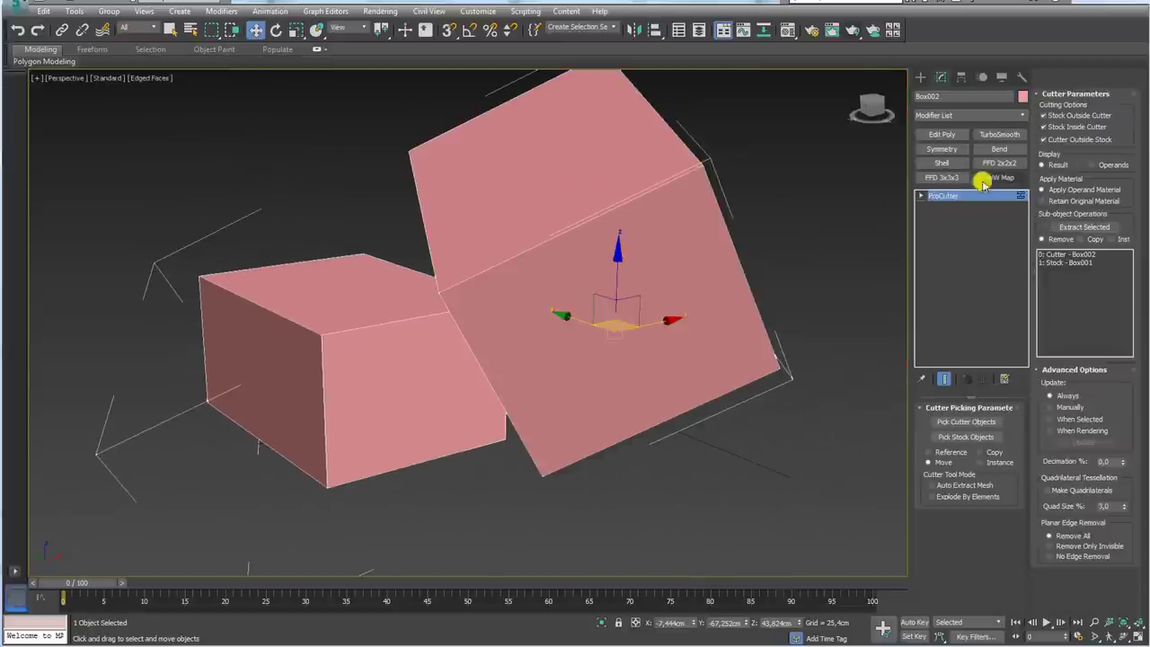
{"action": "key", "text": "ctrl+z"}
{"action": "key", "text": "ctrl+z"}
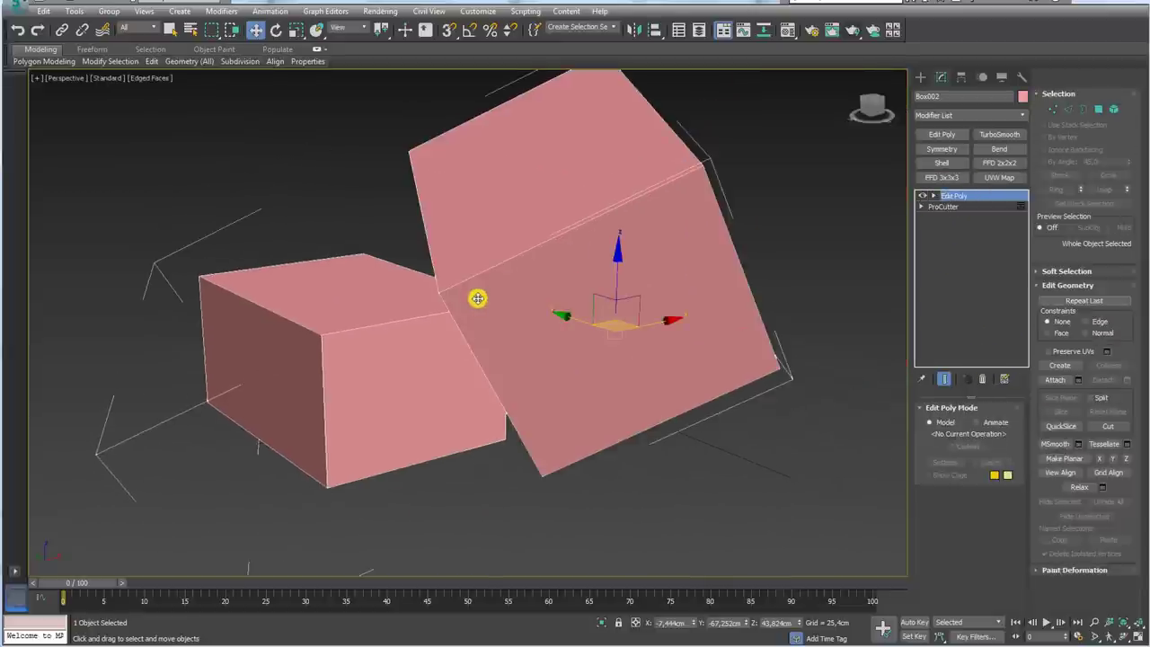
{"action": "key", "text": "ctrl+z"}
{"action": "mouse_move", "coordinate": [539, 300]}
{"action": "middle_mouse_down", "text": "alt"}
{"action": "mouse_move", "coordinate": [504, 308]}
{"action": "mouse_move", "coordinate": [678, 357]}
{"action": "mouse_move", "coordinate": [753, 363]}
{"action": "middle_mouse_up", "text": "alt"}
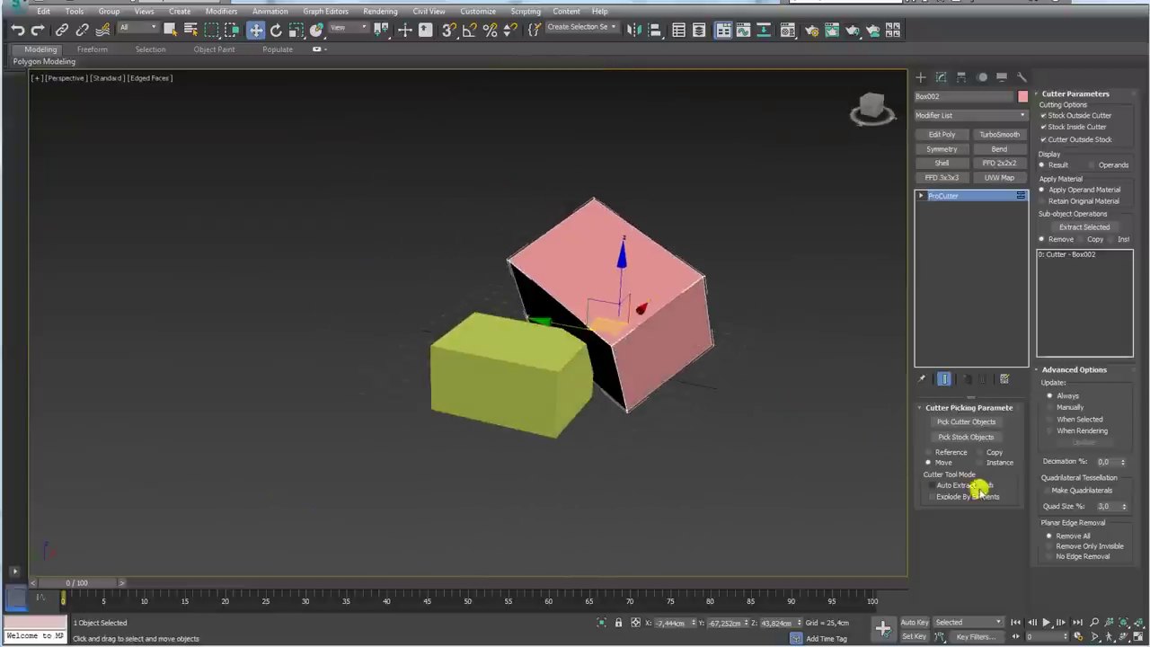
With Auto Extract Mesh on, pick the yellow-green box as the ProCutter stock.
{"action": "mouse_move", "coordinate": [926, 474]}
{"action": "left_mouse_down"}
{"action": "mouse_move", "coordinate": [1014, 488]}
{"action": "mouse_move", "coordinate": [927, 498]}
{"action": "mouse_move", "coordinate": [936, 491]}
{"action": "left_mouse_up"}
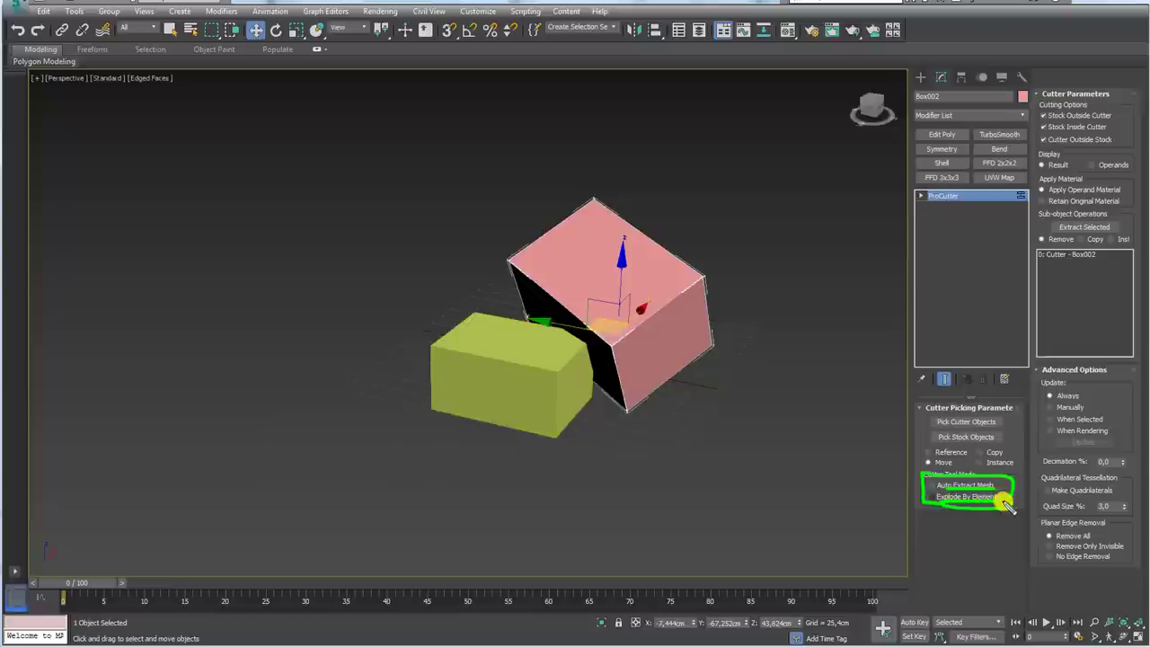
{"action": "key", "text": "Escape"}
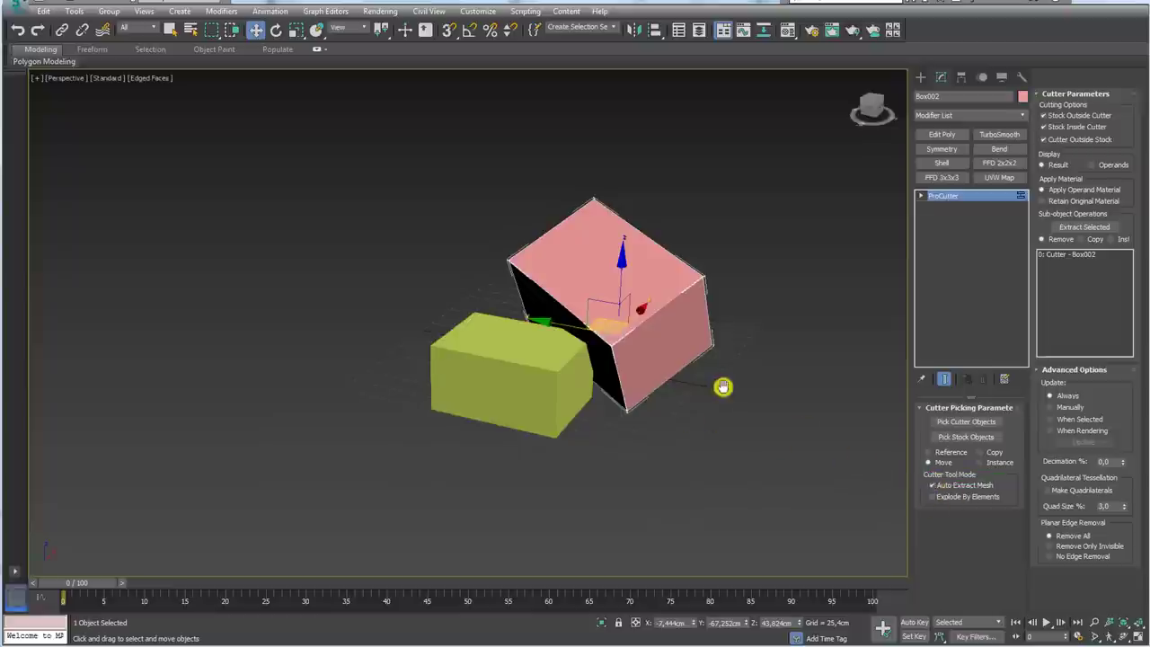
{"action": "middle_click_drag", "start_coordinate": [724, 387], "coordinate": [759, 388]}
{"action": "left_click", "coordinate": [966, 437]}
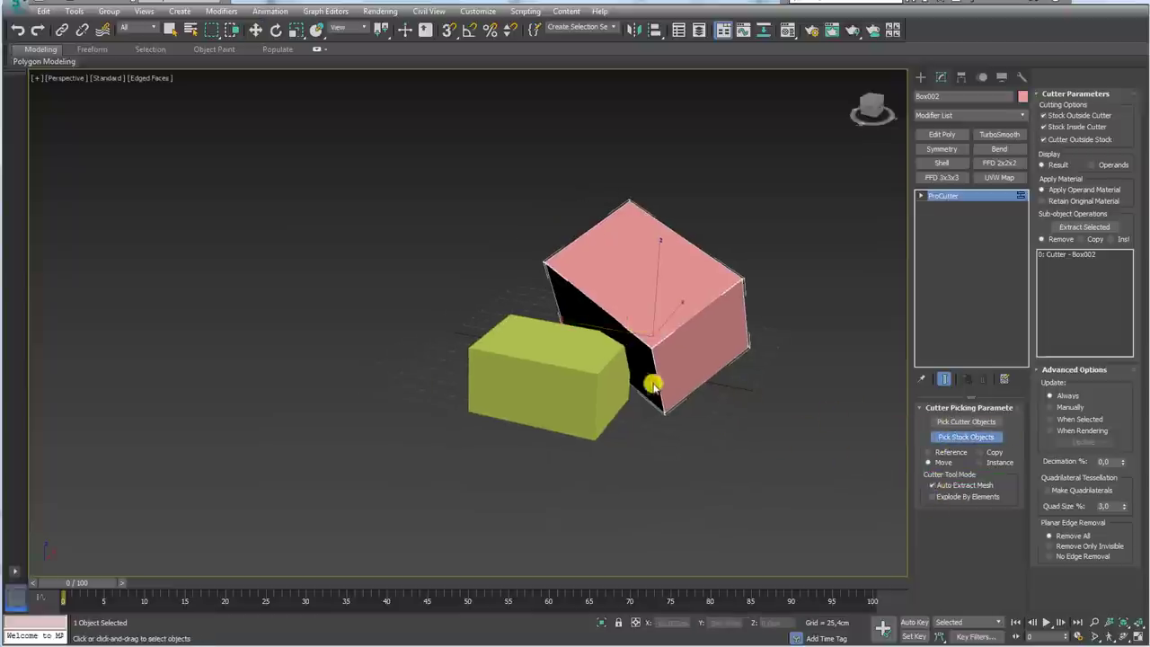
{"action": "left_click", "coordinate": [602, 371]}
{"action": "scroll", "coordinate": [629, 360], "scroll_direction": "up", "scroll_amount": 5}
{"action": "scroll", "coordinate": [629, 360], "scroll_direction": "down", "scroll_amount": 5}
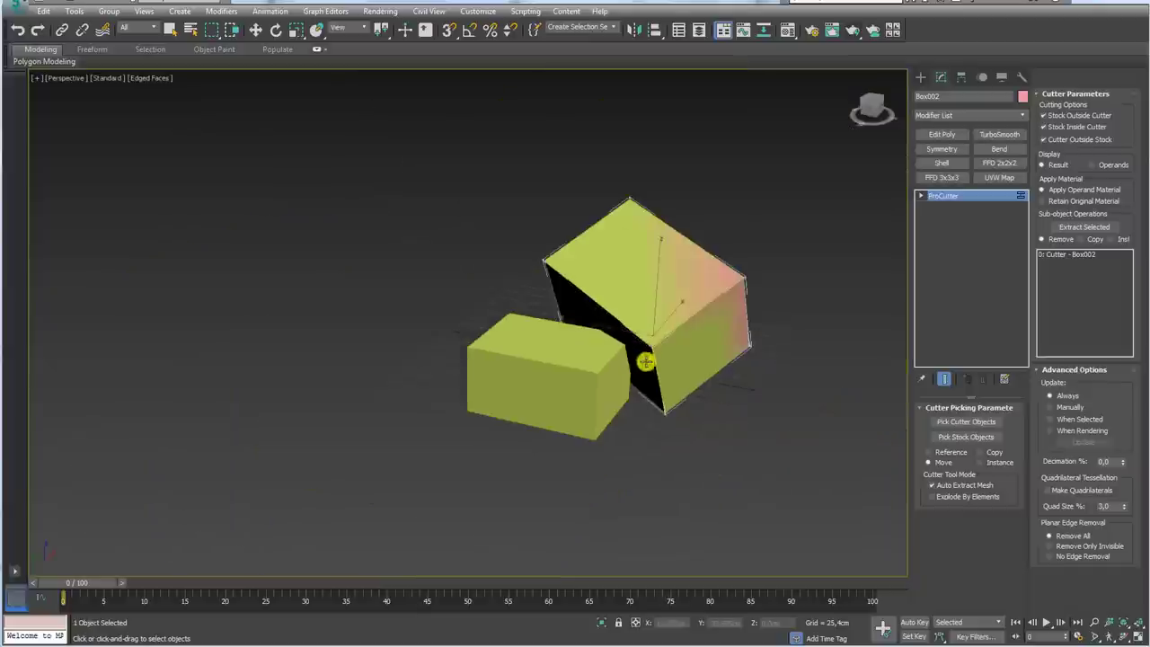
Move the pink cutter aside and inspect the extracted Editable Mesh piece's vertices.
{"action": "key", "text": "F3"}
{"action": "key", "text": "F3"}
{"action": "key", "text": "w"}
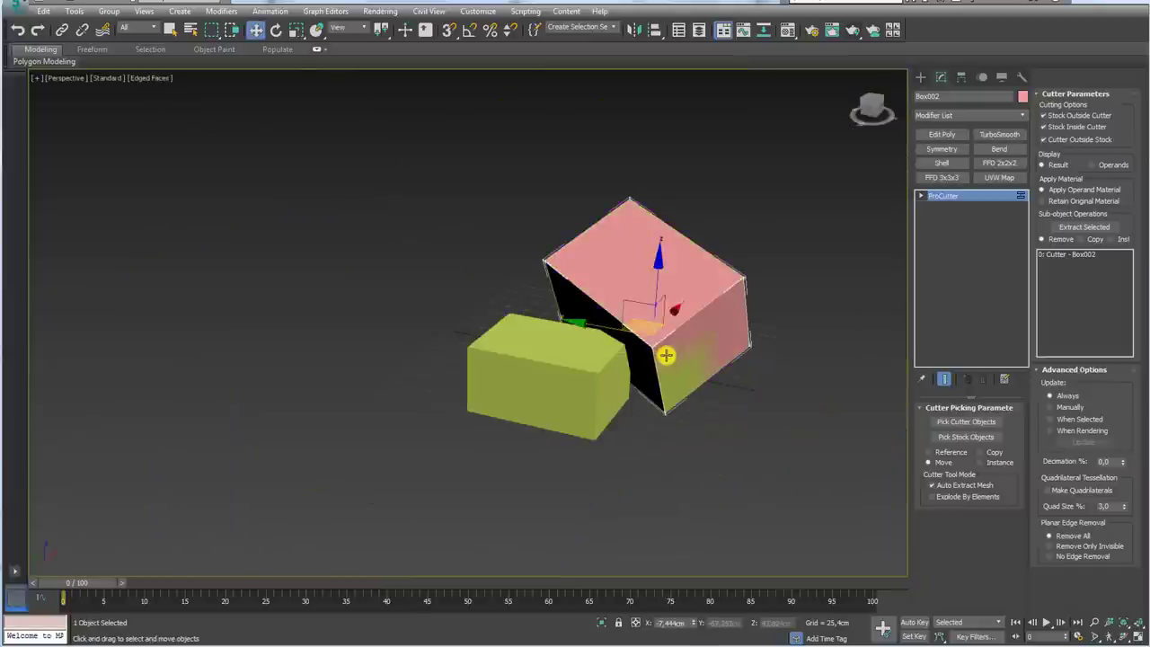
{"action": "left_click_drag", "start_coordinate": [636, 320], "coordinate": [346, 317]}
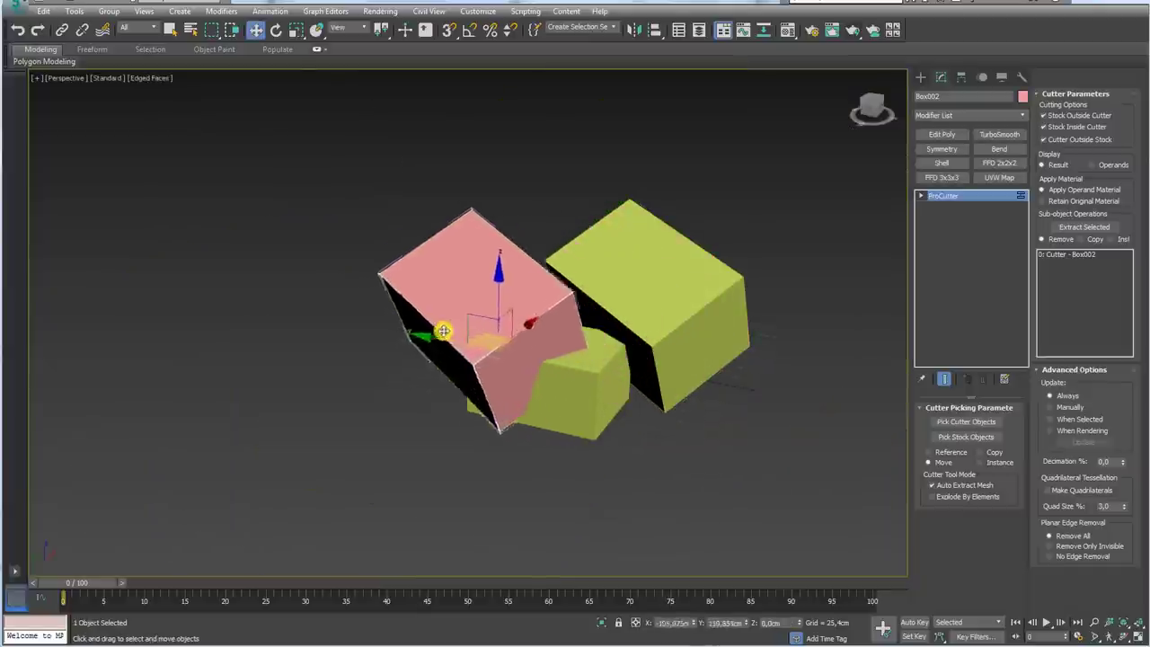
{"action": "middle_click_drag", "start_coordinate": [620, 348], "coordinate": [654, 329], "text": "alt"}
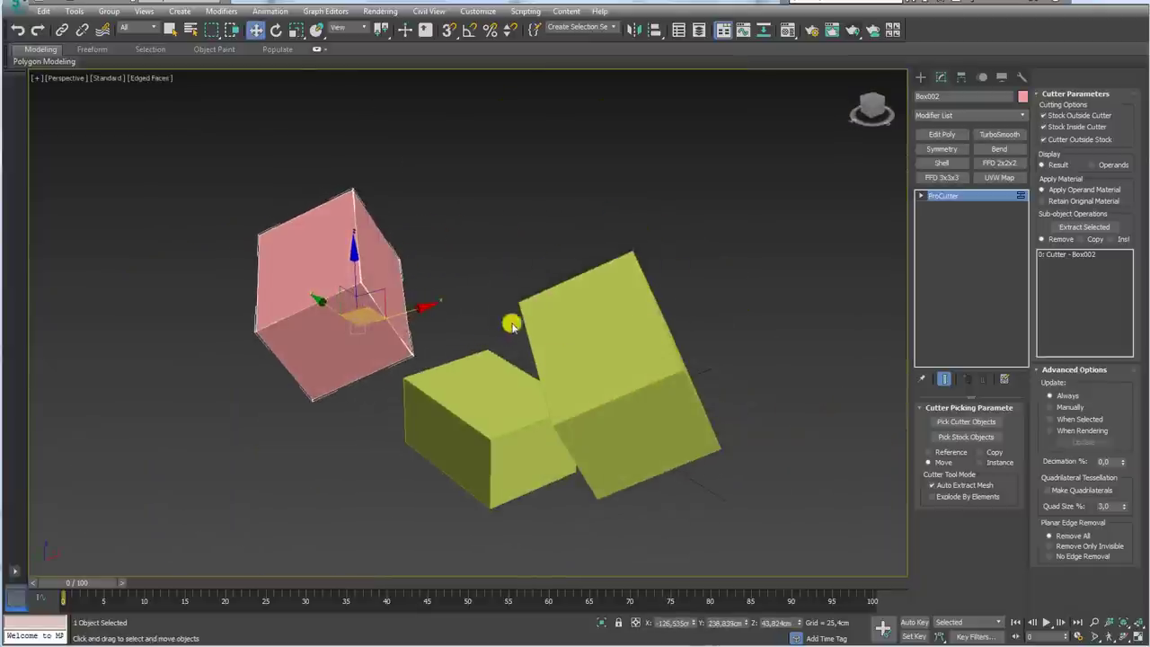
{"action": "left_click", "coordinate": [643, 408]}
{"action": "key", "text": "F4"}
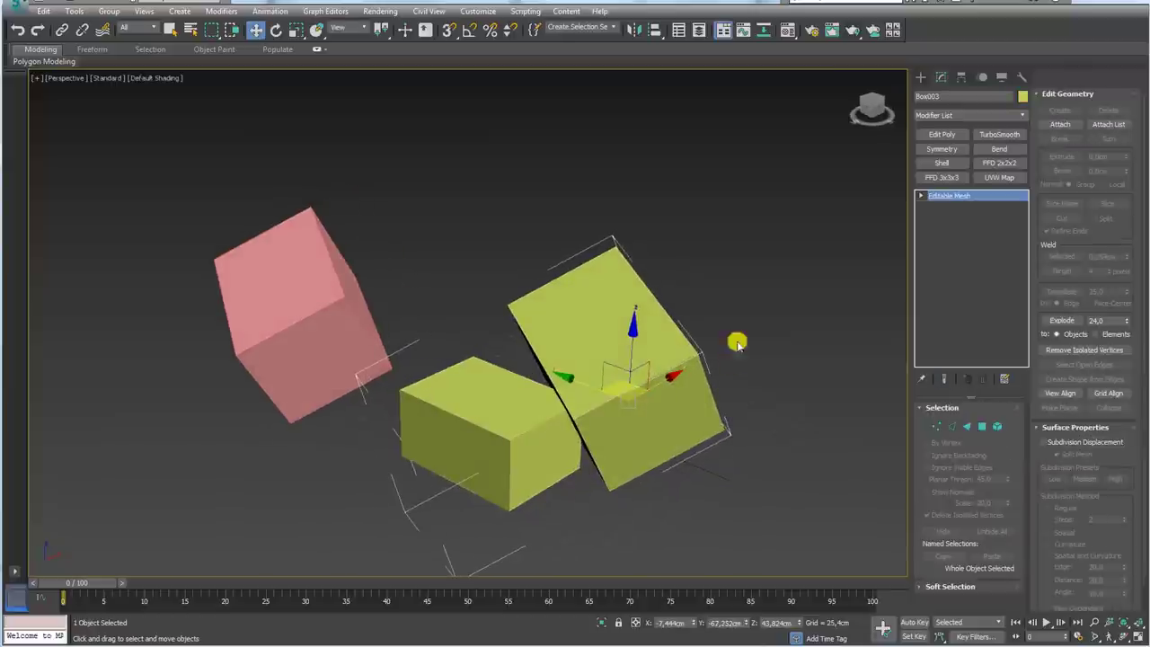
{"action": "mouse_move", "coordinate": [737, 336]}
{"action": "middle_mouse_down", "text": "alt"}
{"action": "mouse_move", "coordinate": [401, 387]}
{"action": "mouse_move", "coordinate": [987, 392]}
{"action": "middle_mouse_up", "text": "alt"}
{"action": "left_click", "coordinate": [939, 428]}
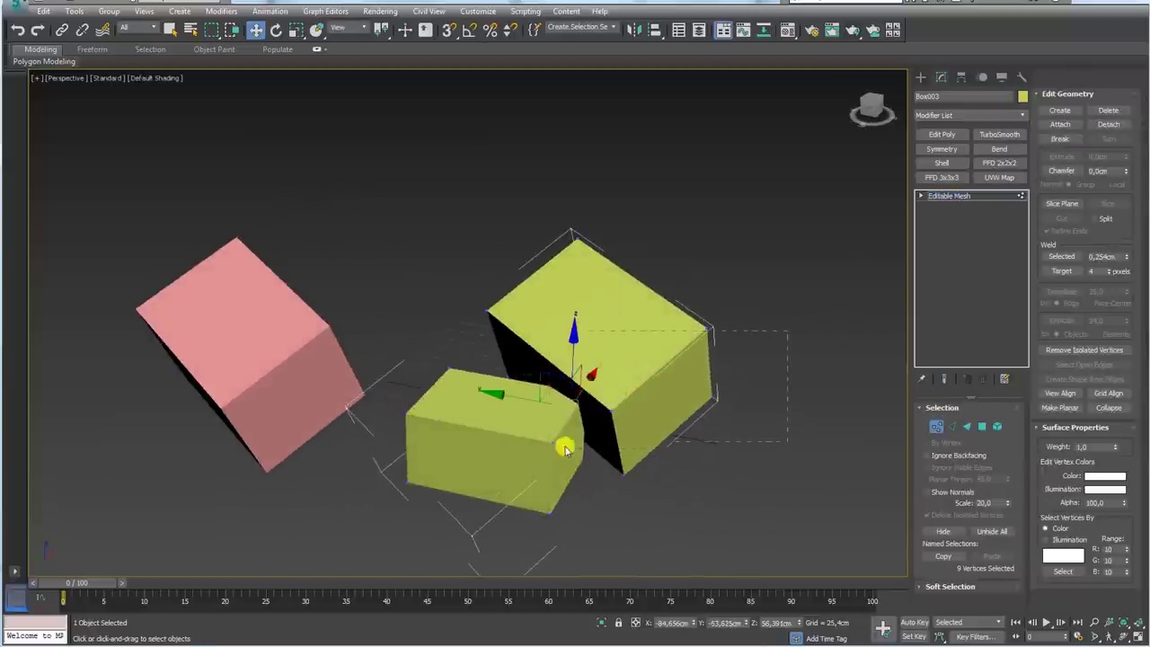
{"action": "mouse_move", "coordinate": [575, 398]}
{"action": "left_mouse_down"}
{"action": "mouse_move", "coordinate": [532, 333]}
{"action": "mouse_move", "coordinate": [621, 314]}
{"action": "mouse_move", "coordinate": [692, 387]}
{"action": "left_mouse_up"}
{"action": "left_click", "coordinate": [955, 198]}
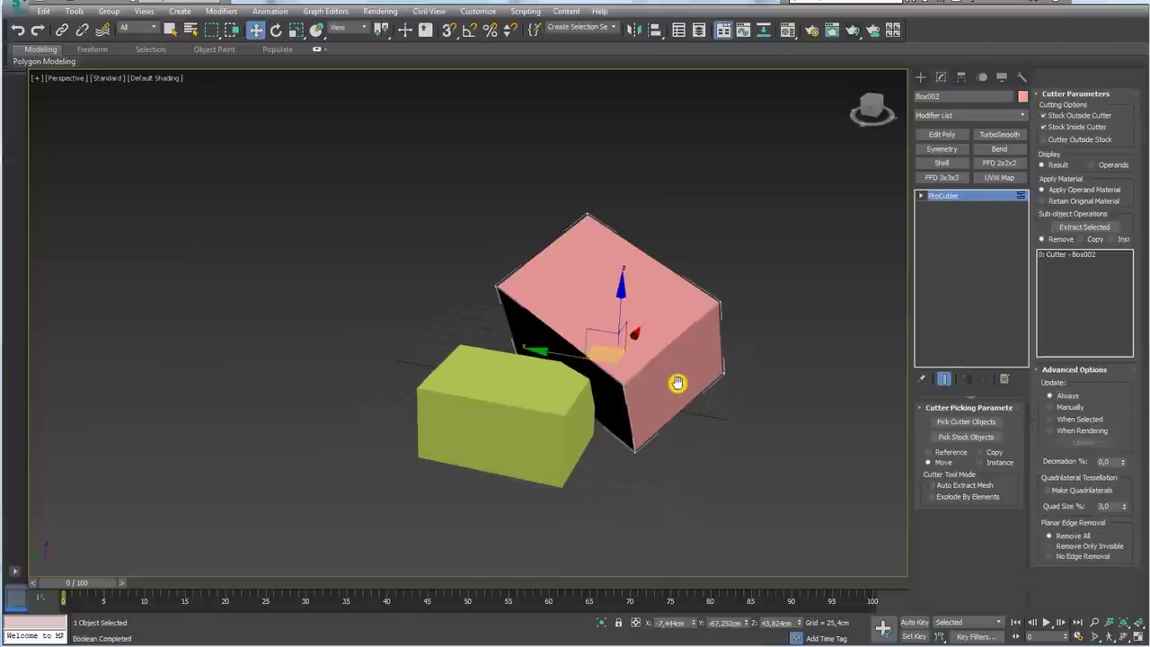
Pick the green box as the stock for the cutter to cut.
{"action": "key", "text": "F3"}
{"action": "scroll", "coordinate": [638, 386], "scroll_direction": "up", "scroll_amount": 3}
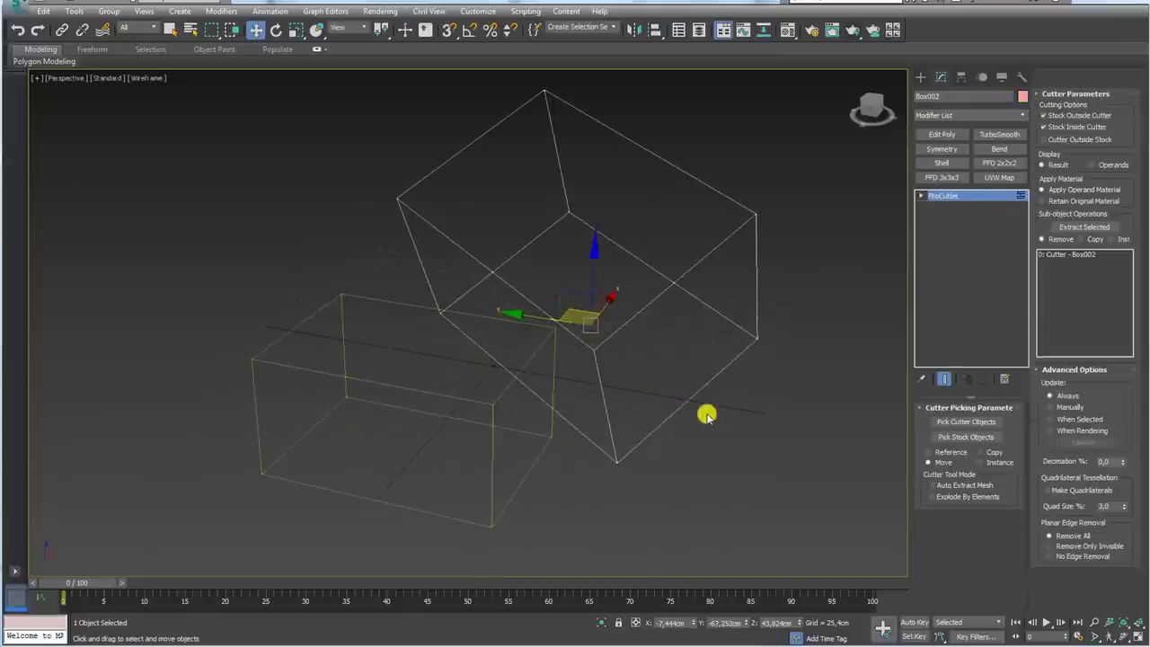
{"action": "key", "text": "F3"}
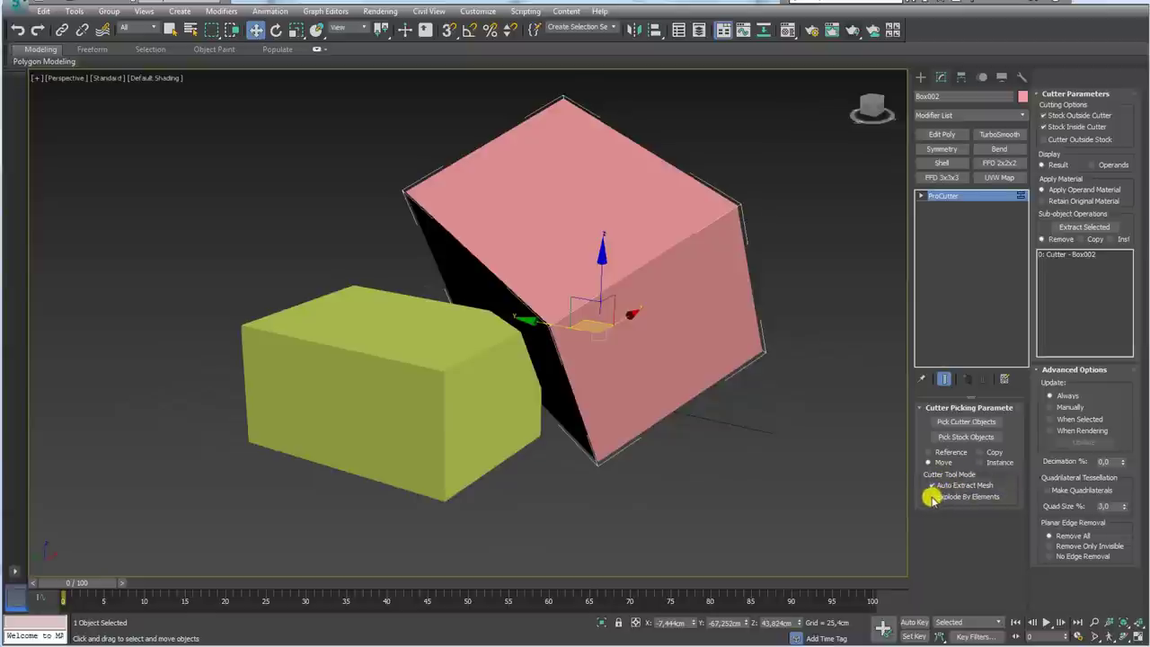
{"action": "left_click", "coordinate": [970, 436]}
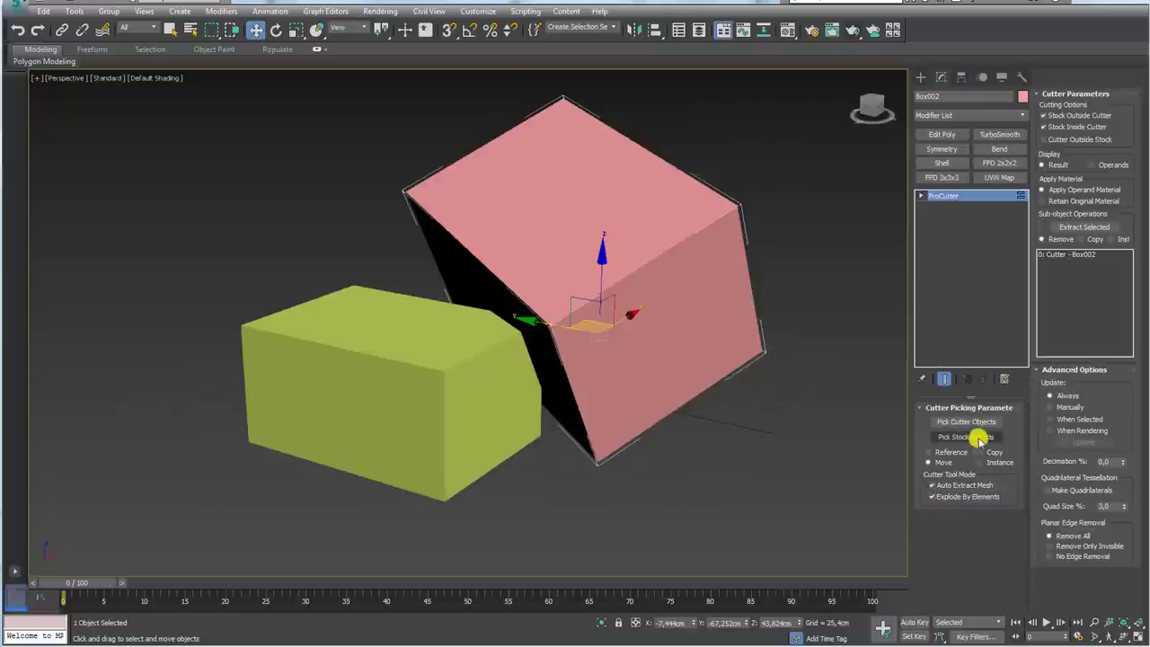
{"action": "left_click", "coordinate": [492, 358]}
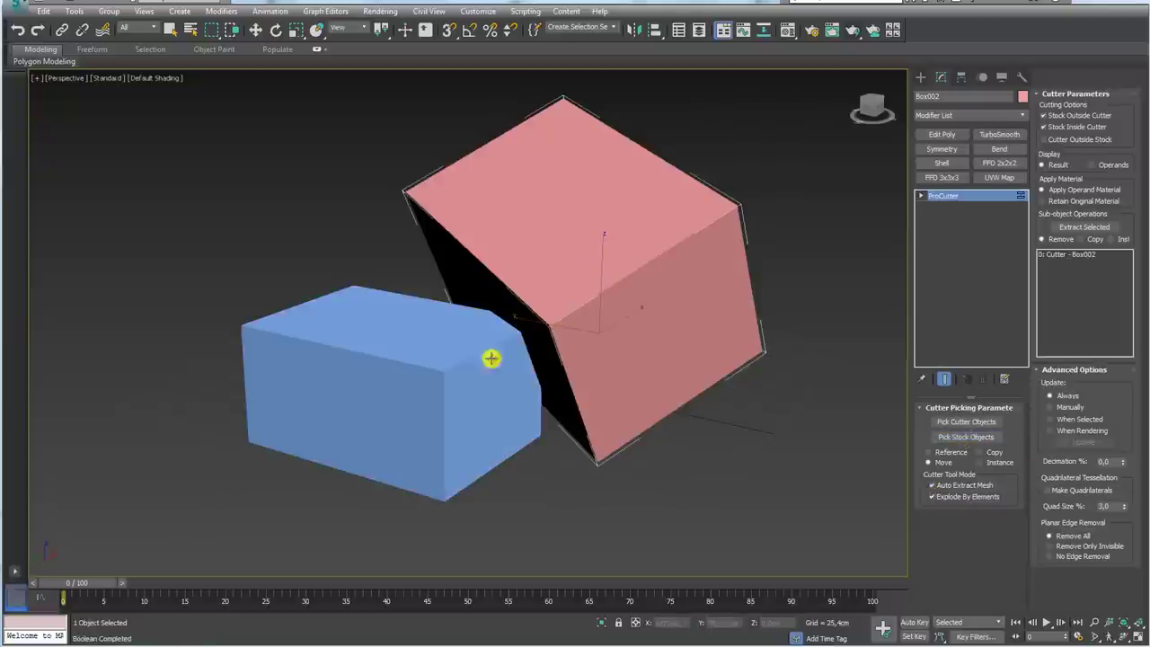
Move the cutter box up-right and slide the small tetrahedral piece into the blue box.
{"action": "key", "text": "F3"}
{"action": "mouse_move", "coordinate": [642, 363]}
{"action": "middle_mouse_down", "text": "alt"}
{"action": "mouse_move", "coordinate": [620, 377]}
{"action": "mouse_move", "coordinate": [586, 372]}
{"action": "mouse_move", "coordinate": [627, 368]}
{"action": "middle_mouse_up", "text": "alt"}
{"action": "key", "text": "w"}
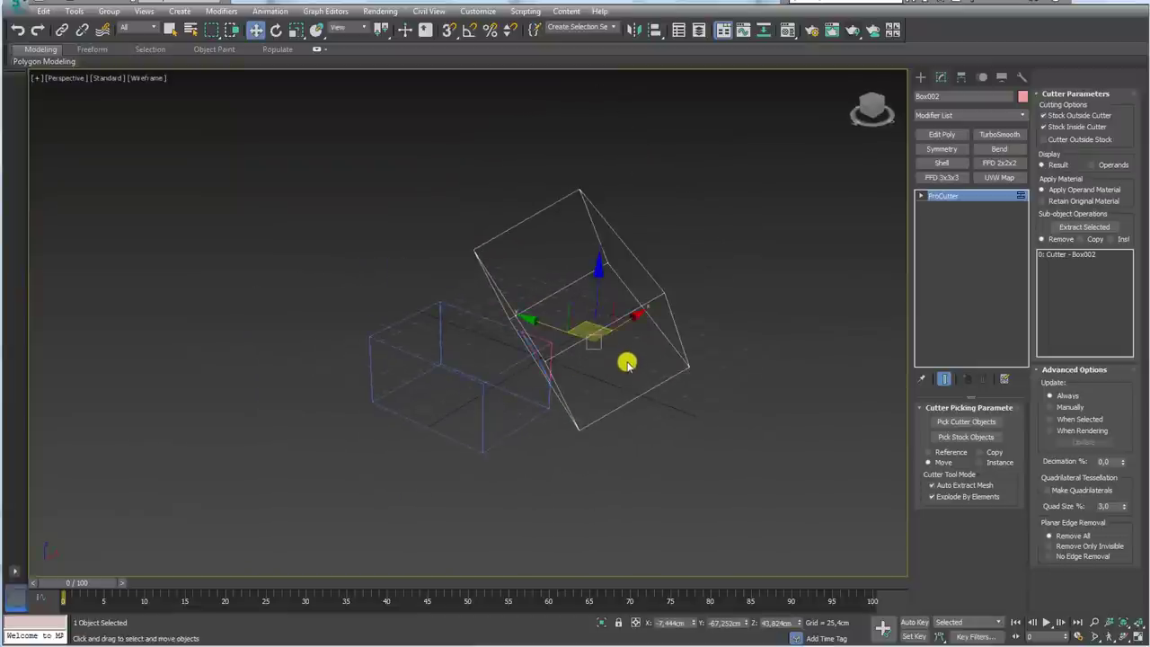
{"action": "mouse_move", "coordinate": [623, 331]}
{"action": "left_mouse_down"}
{"action": "mouse_move", "coordinate": [677, 228]}
{"action": "mouse_move", "coordinate": [705, 284]}
{"action": "left_mouse_up"}
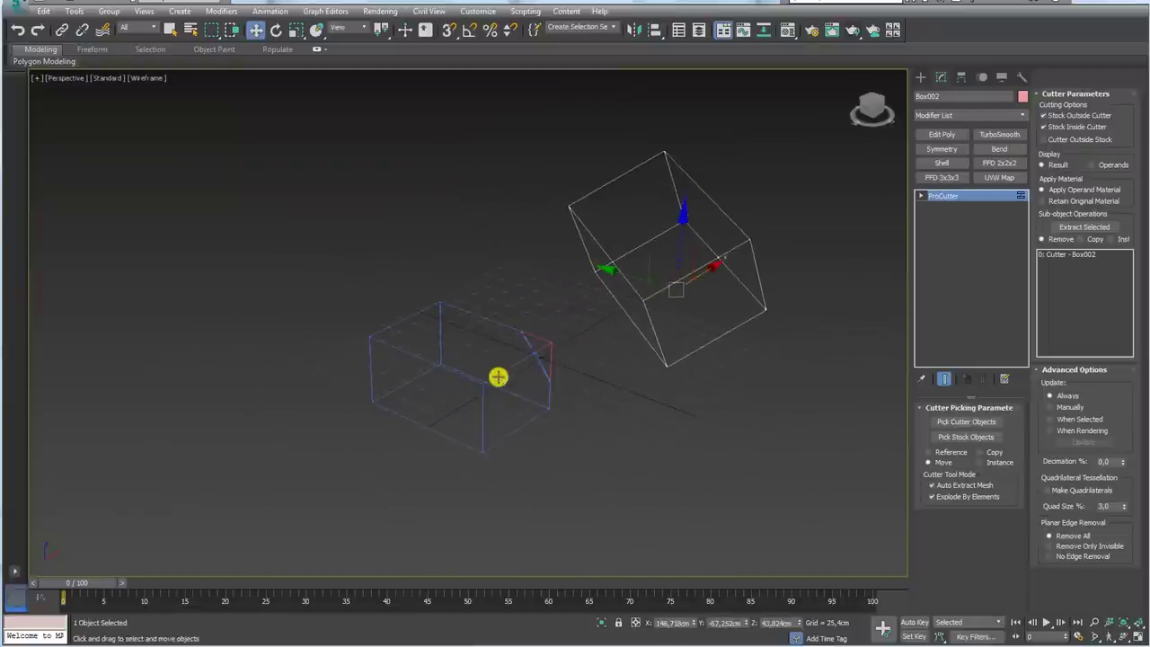
{"action": "left_click", "coordinate": [498, 377]}
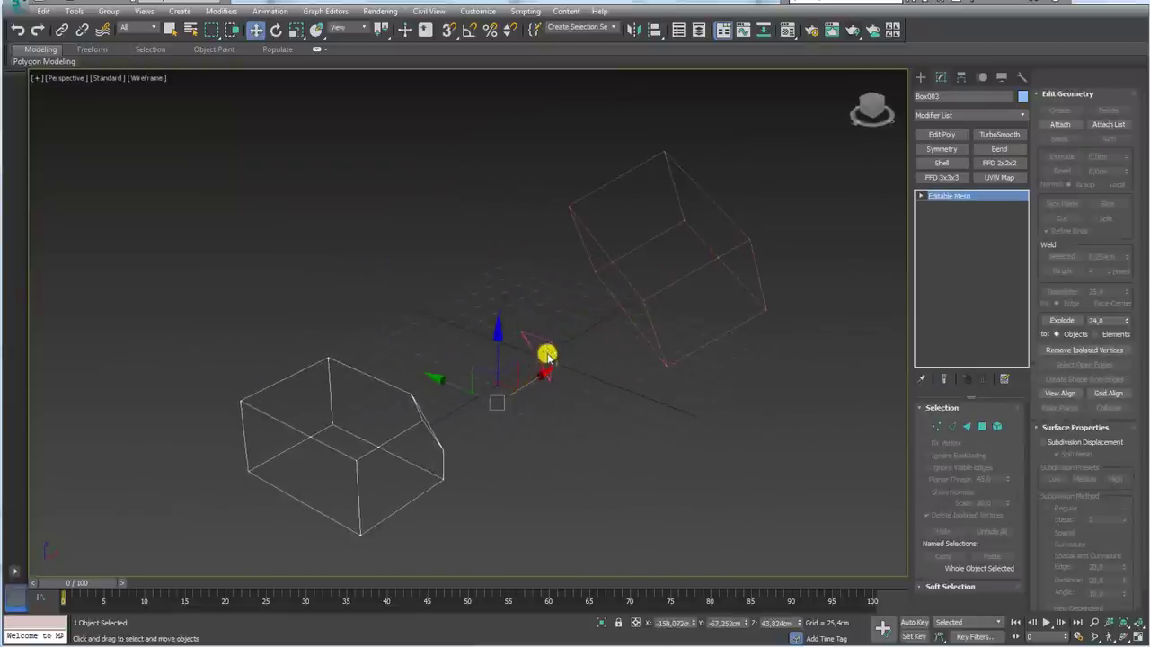
{"action": "left_click", "coordinate": [547, 352]}
{"action": "mouse_move", "coordinate": [599, 425]}
{"action": "middle_mouse_down", "text": "alt"}
{"action": "mouse_move", "coordinate": [563, 423]}
{"action": "mouse_move", "coordinate": [578, 334]}
{"action": "mouse_move", "coordinate": [584, 411]}
{"action": "mouse_move", "coordinate": [584, 365]}
{"action": "mouse_move", "coordinate": [494, 324]}
{"action": "mouse_move", "coordinate": [527, 265]}
{"action": "mouse_move", "coordinate": [539, 350]}
{"action": "mouse_move", "coordinate": [633, 360]}
{"action": "middle_mouse_up", "text": "alt"}
{"action": "key", "text": "F3"}
{"action": "mouse_move", "coordinate": [633, 360]}
{"action": "left_mouse_down"}
{"action": "mouse_move", "coordinate": [447, 360]}
{"action": "mouse_move", "coordinate": [473, 362]}
{"action": "left_mouse_up"}
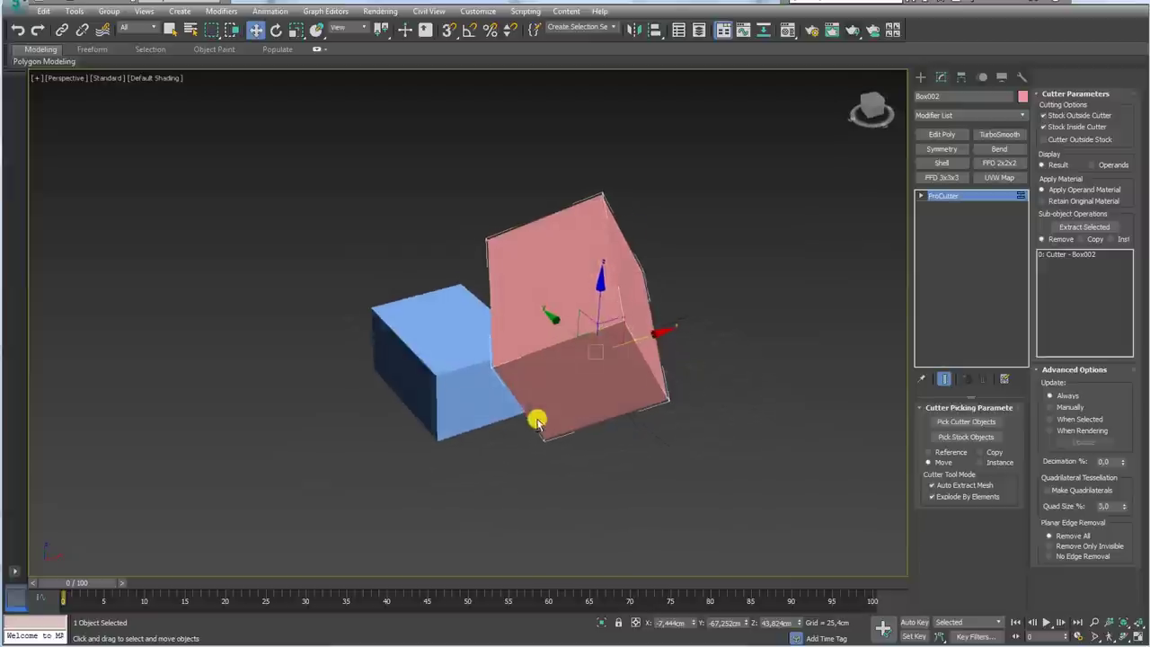
Pick the blue box as stock, enable Cutter Outside Stock, and add the yellow box as stock.
{"action": "left_click", "coordinate": [539, 415]}
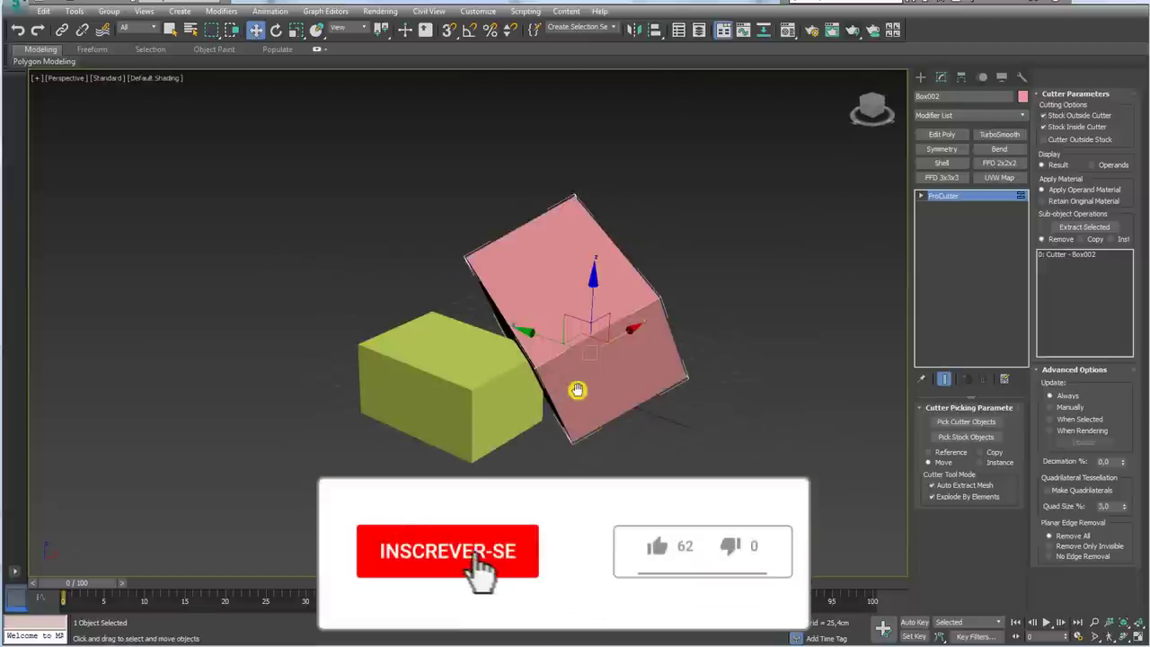
{"action": "middle_click_drag", "start_coordinate": [686, 303], "coordinate": [760, 296]}
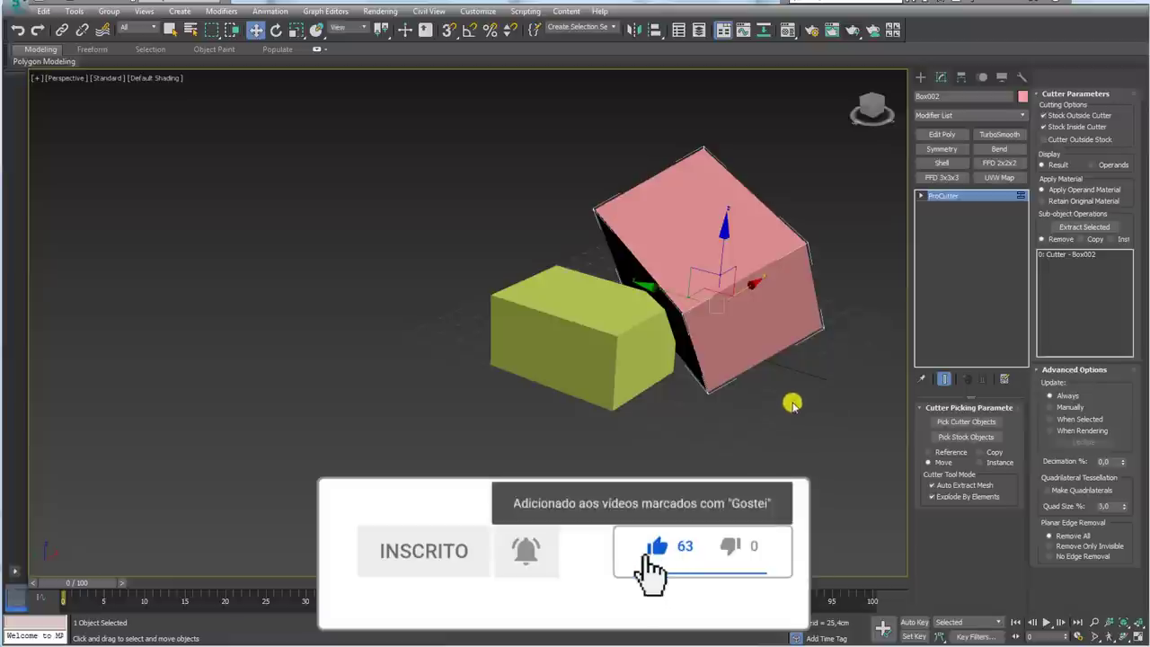
{"action": "middle_click_drag", "start_coordinate": [879, 316], "coordinate": [815, 352]}
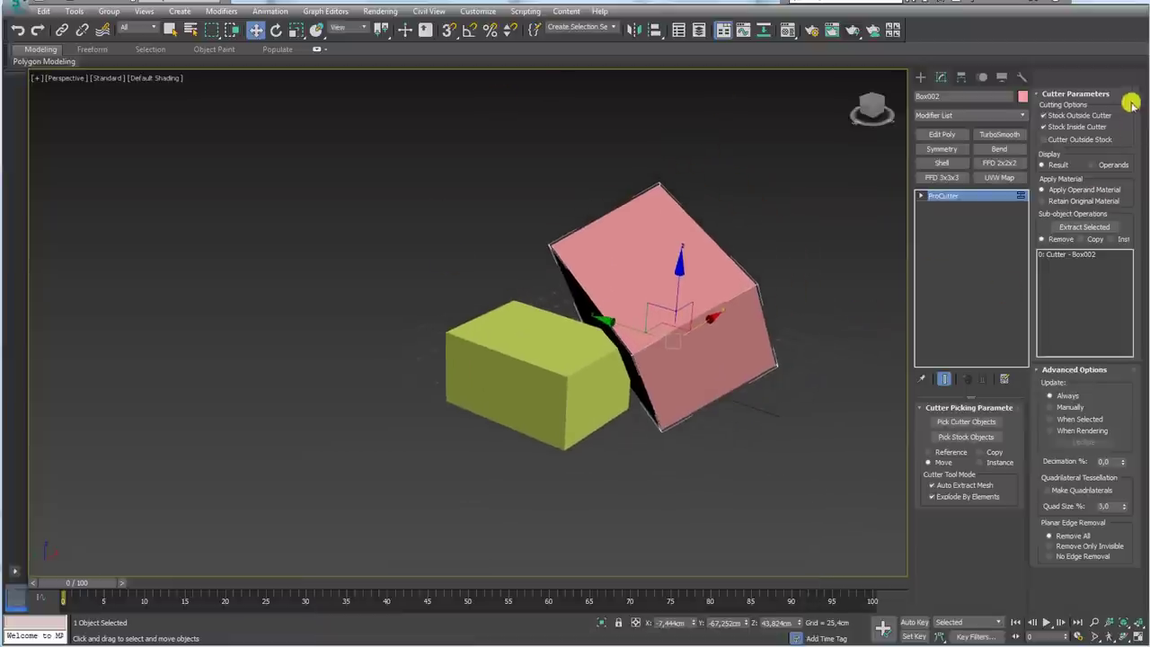
{"action": "left_click", "coordinate": [1043, 140]}
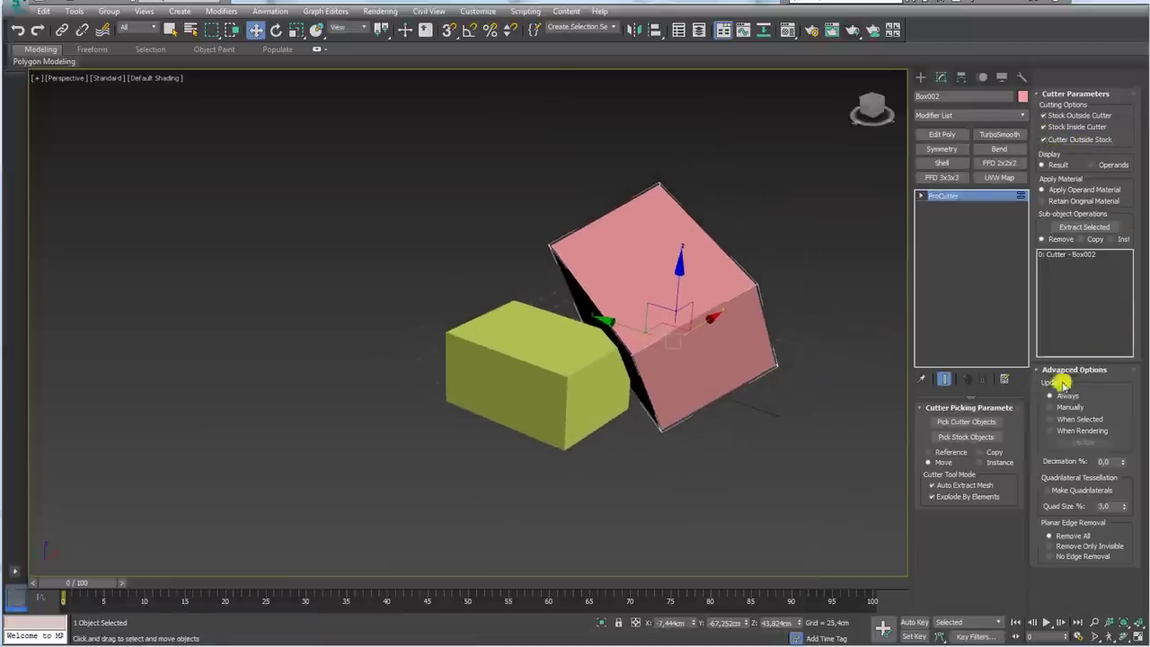
{"action": "left_click", "coordinate": [966, 437]}
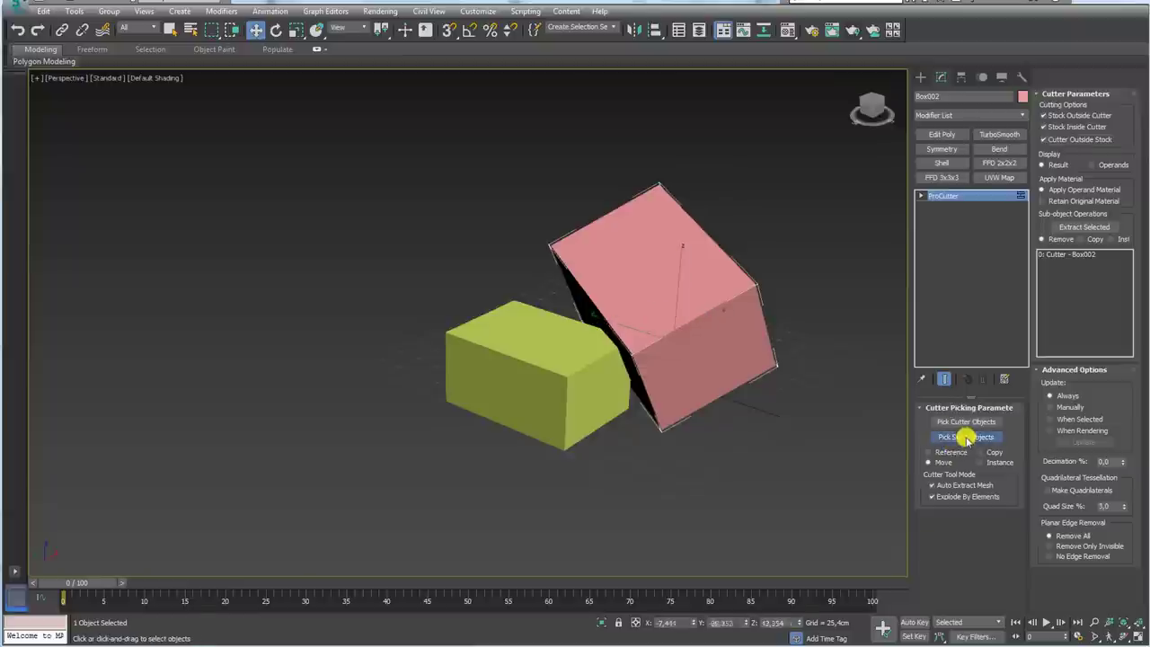
{"action": "left_click", "coordinate": [577, 353]}
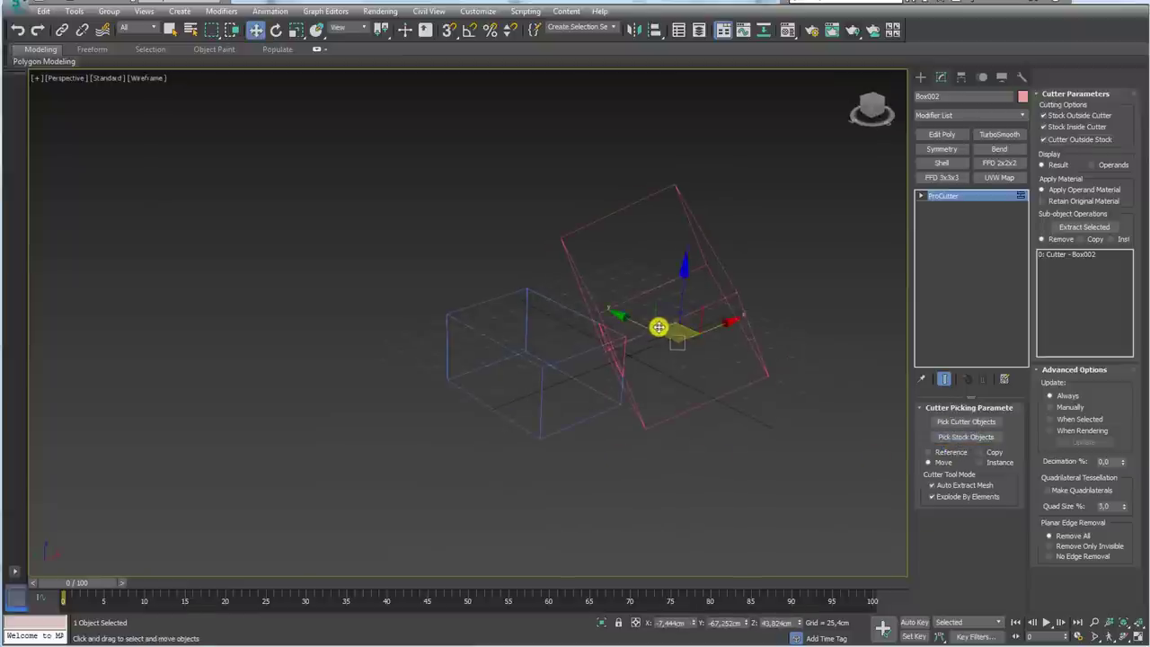
Move a cut piece out to the left and switch to shaded display.
{"action": "mouse_move", "coordinate": [722, 334]}
{"action": "left_mouse_down", "text": "shift"}
{"action": "mouse_move", "coordinate": [503, 378]}
{"action": "mouse_move", "coordinate": [458, 400]}
{"action": "left_mouse_up", "text": "shift"}
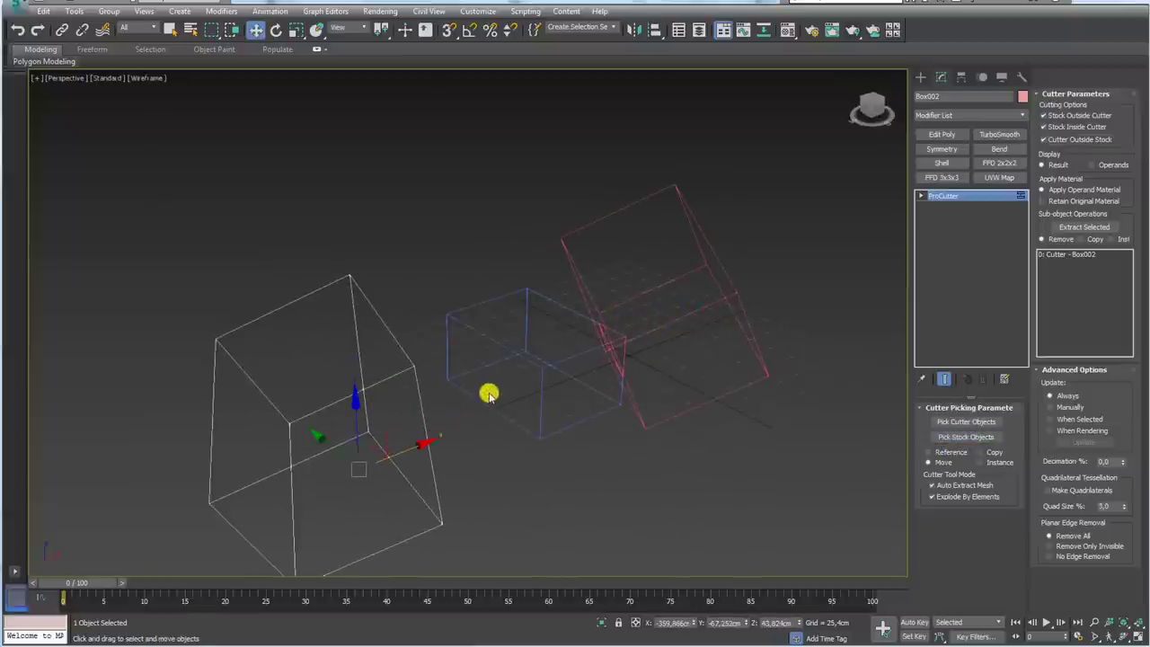
{"action": "key", "text": "F3"}
{"action": "mouse_move", "coordinate": [383, 450]}
{"action": "left_mouse_down"}
{"action": "mouse_move", "coordinate": [403, 428]}
{"action": "mouse_move", "coordinate": [273, 434]}
{"action": "left_mouse_up"}
{"action": "key", "text": "ctrl+z"}
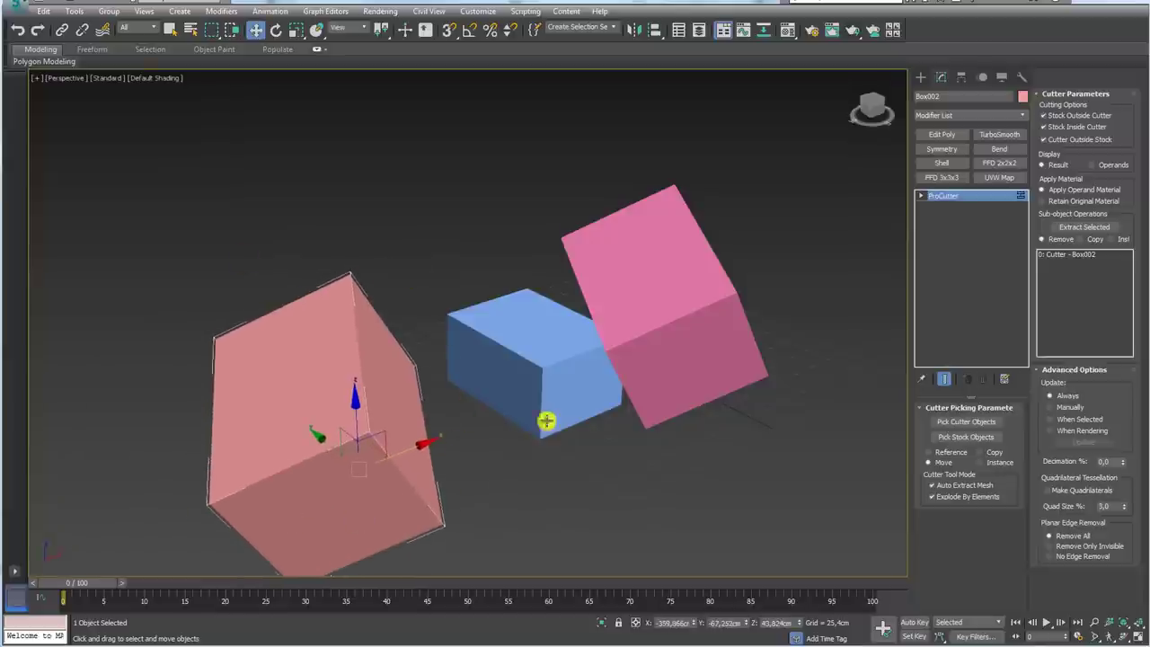
{"action": "mouse_move", "coordinate": [546, 421]}
{"action": "middle_mouse_down", "text": "alt"}
{"action": "mouse_move", "coordinate": [649, 416]}
{"action": "mouse_move", "coordinate": [593, 390]}
{"action": "middle_mouse_up", "text": "alt"}
Move the right pink box further right and pull the green corner chip away from the blue box.
{"action": "left_click", "coordinate": [665, 354]}
{"action": "left_click_drag", "start_coordinate": [665, 354], "coordinate": [759, 321]}
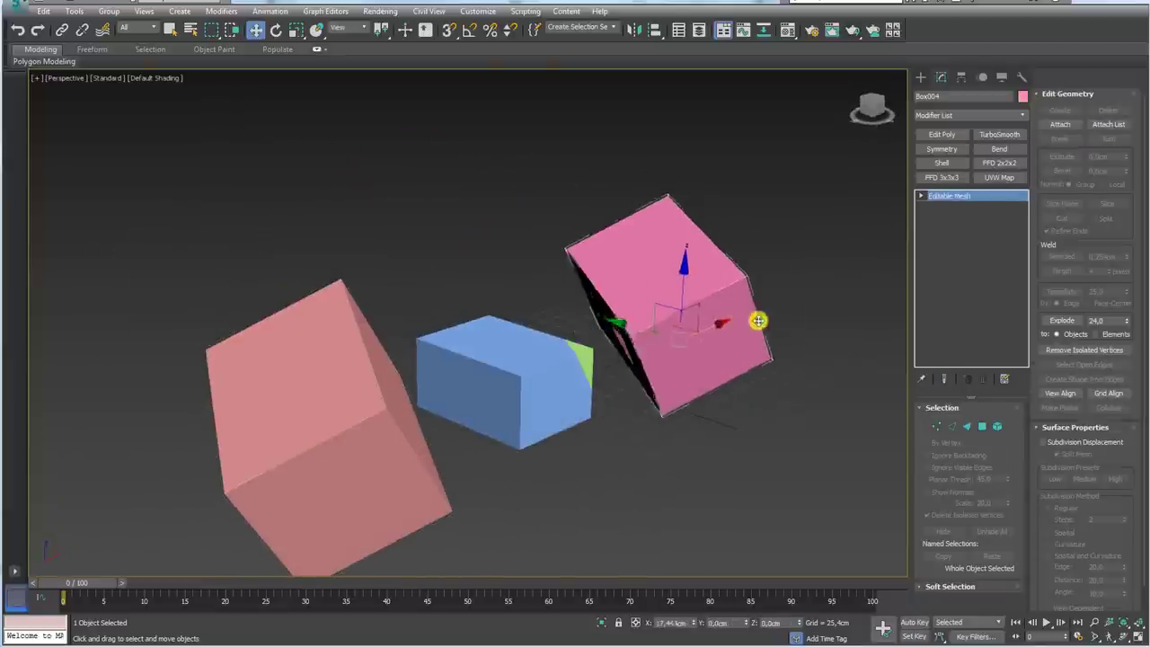
{"action": "left_click_drag", "start_coordinate": [590, 354], "coordinate": [788, 345]}
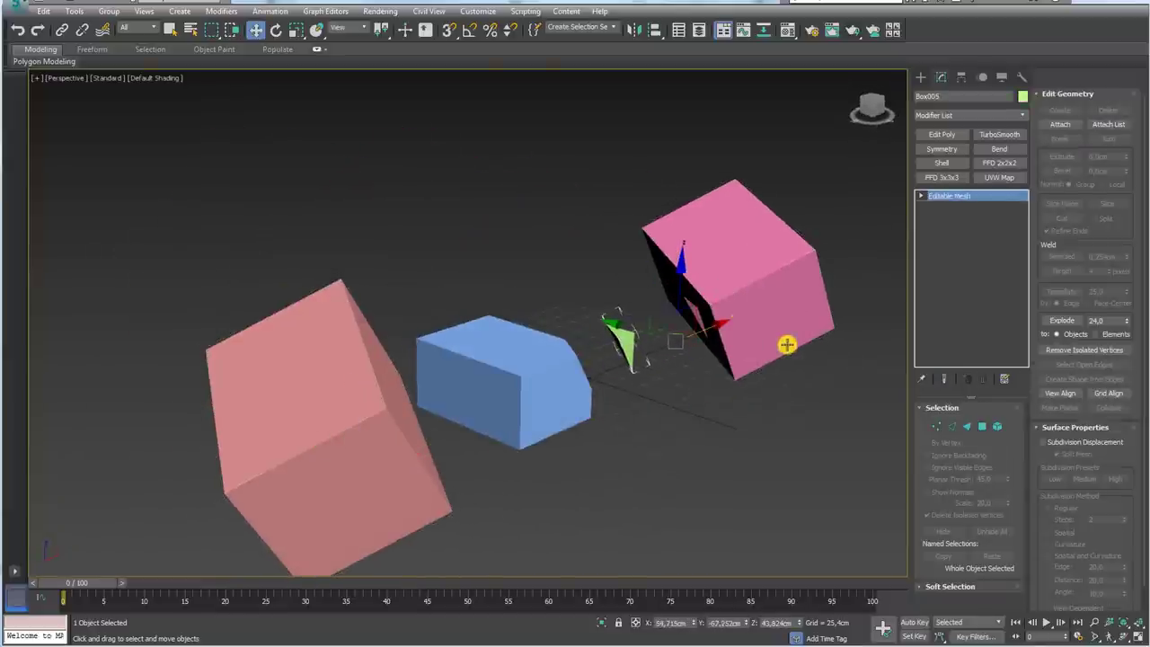
{"action": "mouse_move", "coordinate": [787, 345]}
{"action": "middle_mouse_down", "text": "alt"}
{"action": "mouse_move", "coordinate": [855, 375]}
{"action": "mouse_move", "coordinate": [740, 357]}
{"action": "mouse_move", "coordinate": [662, 379]}
{"action": "mouse_move", "coordinate": [720, 319]}
{"action": "middle_mouse_up", "text": "alt"}
{"action": "mouse_move", "coordinate": [416, 370]}
{"action": "middle_mouse_down", "text": "alt"}
{"action": "mouse_move", "coordinate": [620, 269]}
{"action": "mouse_move", "coordinate": [655, 372]}
{"action": "mouse_move", "coordinate": [612, 303]}
{"action": "mouse_move", "coordinate": [523, 316]}
{"action": "mouse_move", "coordinate": [516, 365]}
{"action": "mouse_move", "coordinate": [526, 321]}
{"action": "mouse_move", "coordinate": [574, 415]}
{"action": "middle_mouse_up", "text": "alt"}
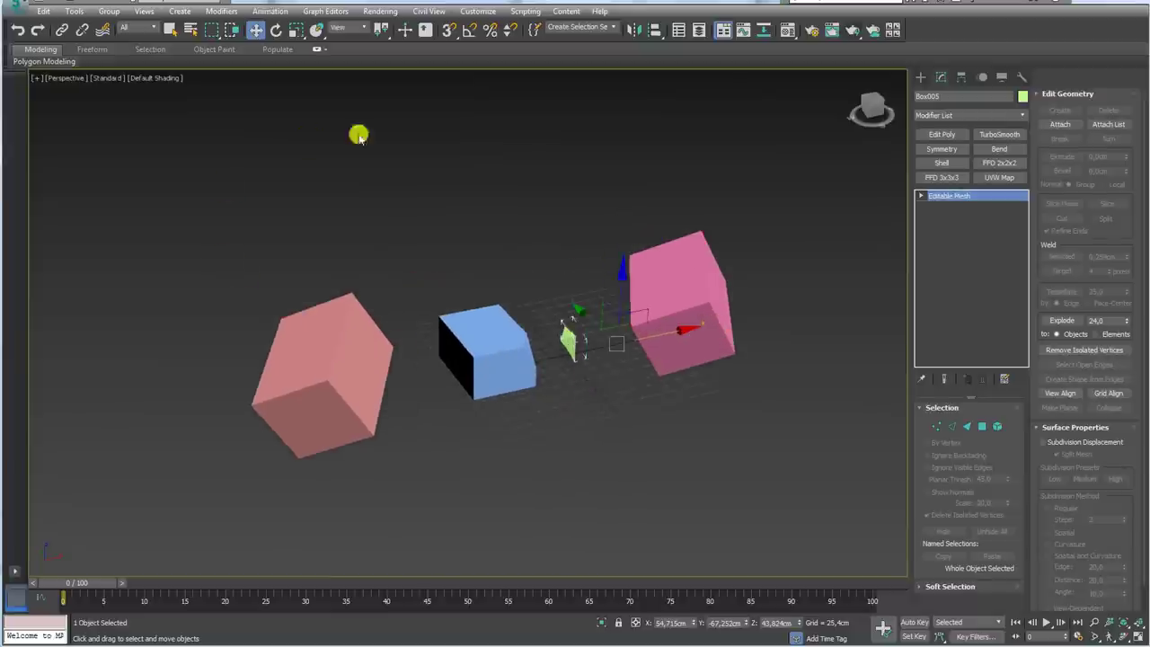
{"action": "left_click", "coordinate": [15, 8]}
Open the recent vase scene without saving the box scene, and select the vase.
{"action": "left_click", "coordinate": [151, 70]}
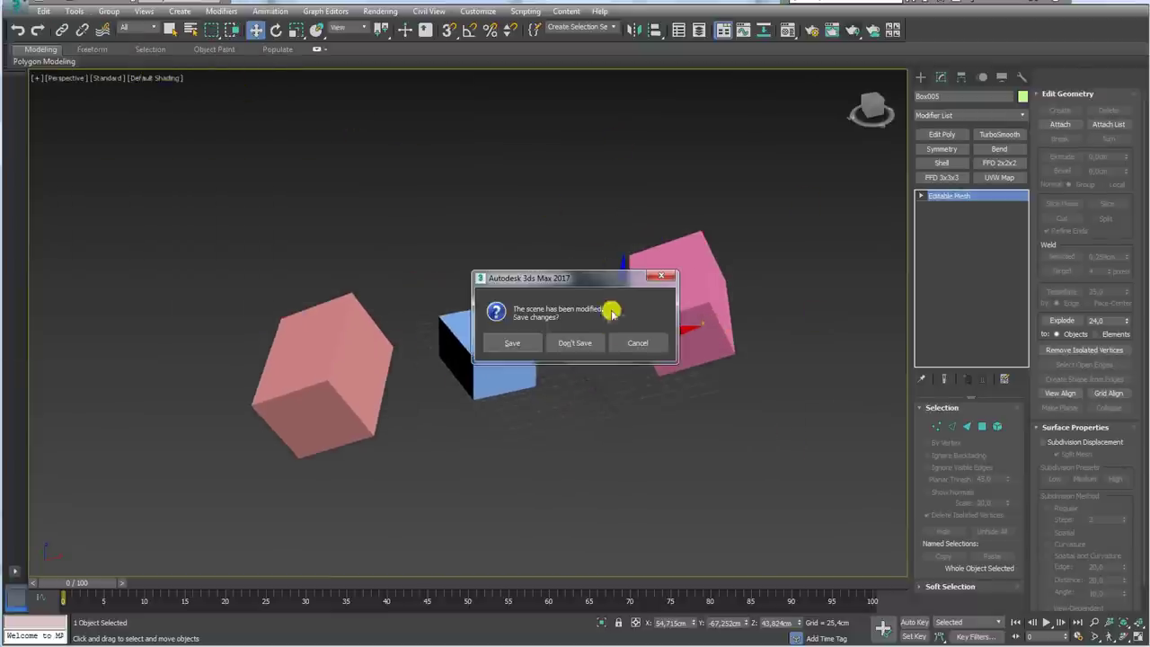
{"action": "left_click", "coordinate": [573, 342]}
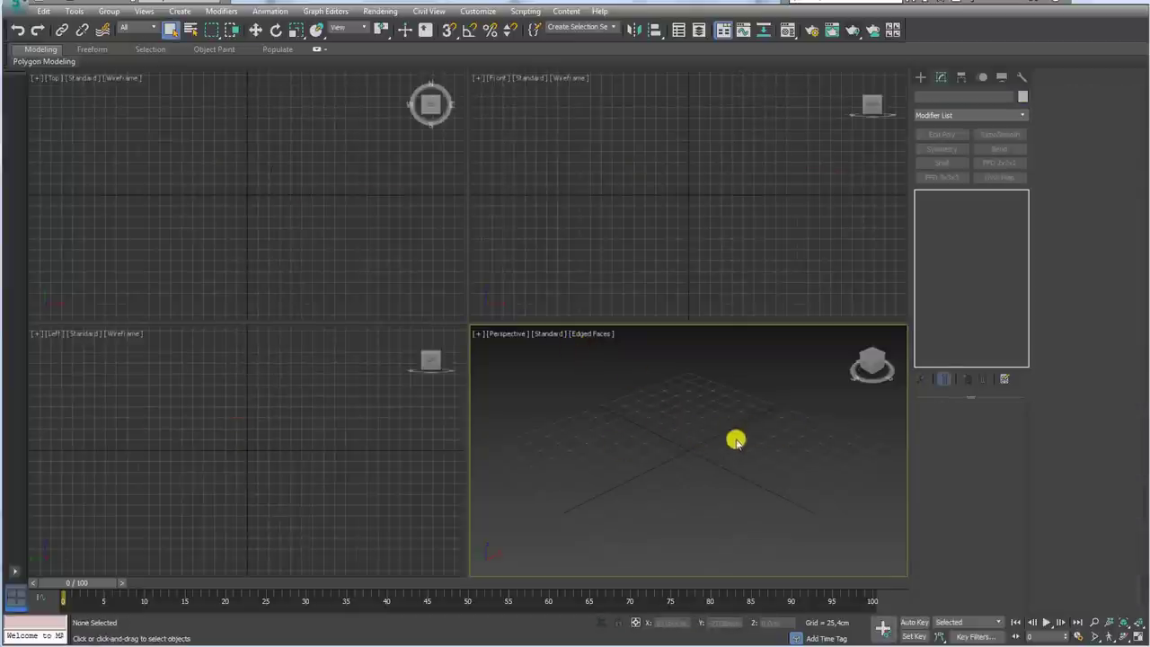
{"action": "right_click", "coordinate": [692, 447]}
{"action": "left_click", "coordinate": [738, 414]}
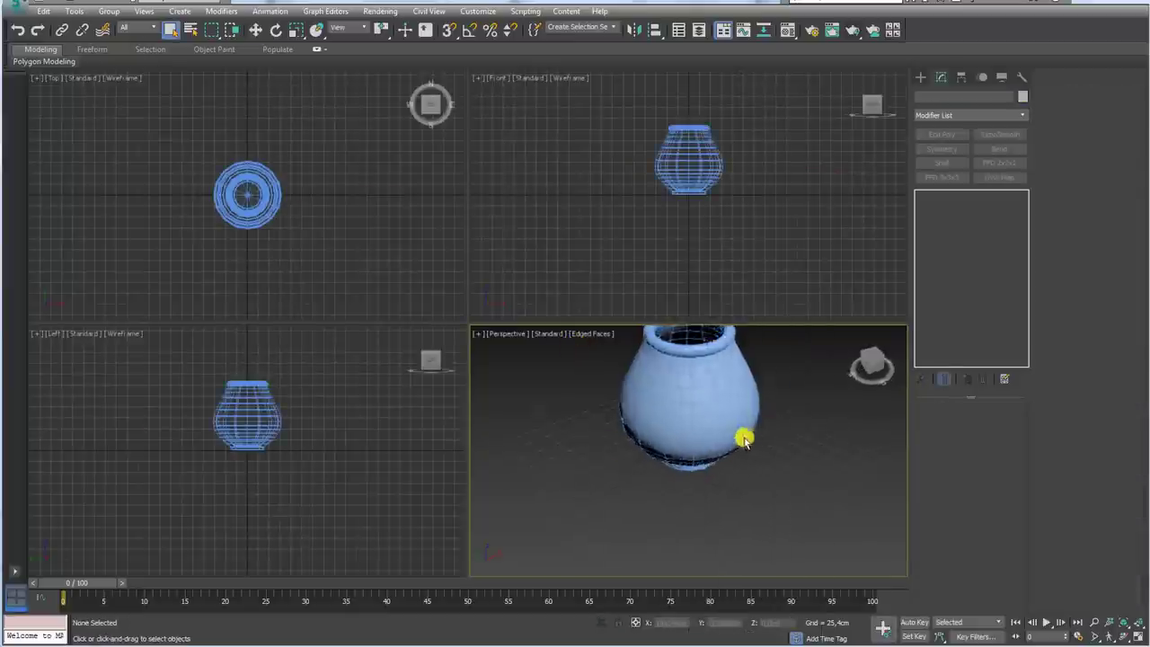
{"action": "mouse_move", "coordinate": [745, 437]}
{"action": "middle_mouse_down"}
{"action": "mouse_move", "coordinate": [712, 514]}
{"action": "mouse_move", "coordinate": [726, 494]}
{"action": "middle_mouse_up"}
{"action": "left_click", "coordinate": [740, 439]}
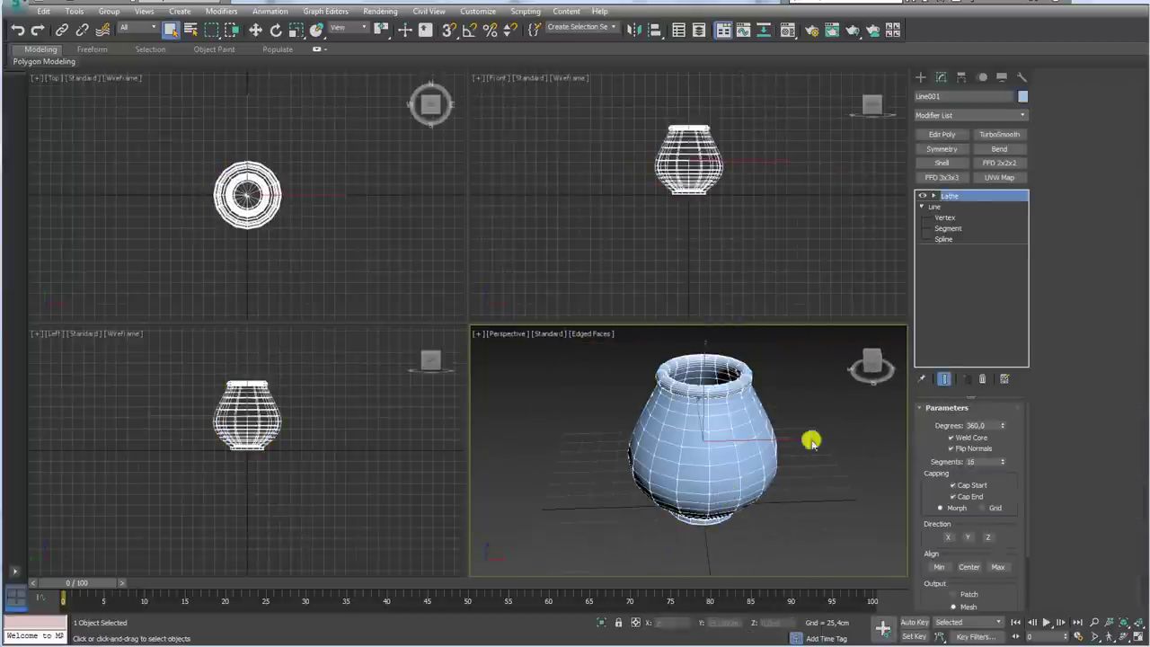
Set the vase's Lathe Segments to 74 and maximize the Perspective viewport.
{"action": "left_click", "coordinate": [924, 197]}
{"action": "mouse_move", "coordinate": [793, 410]}
{"action": "middle_mouse_down", "text": "alt"}
{"action": "mouse_move", "coordinate": [765, 375]}
{"action": "mouse_move", "coordinate": [742, 399]}
{"action": "mouse_move", "coordinate": [874, 316]}
{"action": "middle_mouse_up", "text": "alt"}
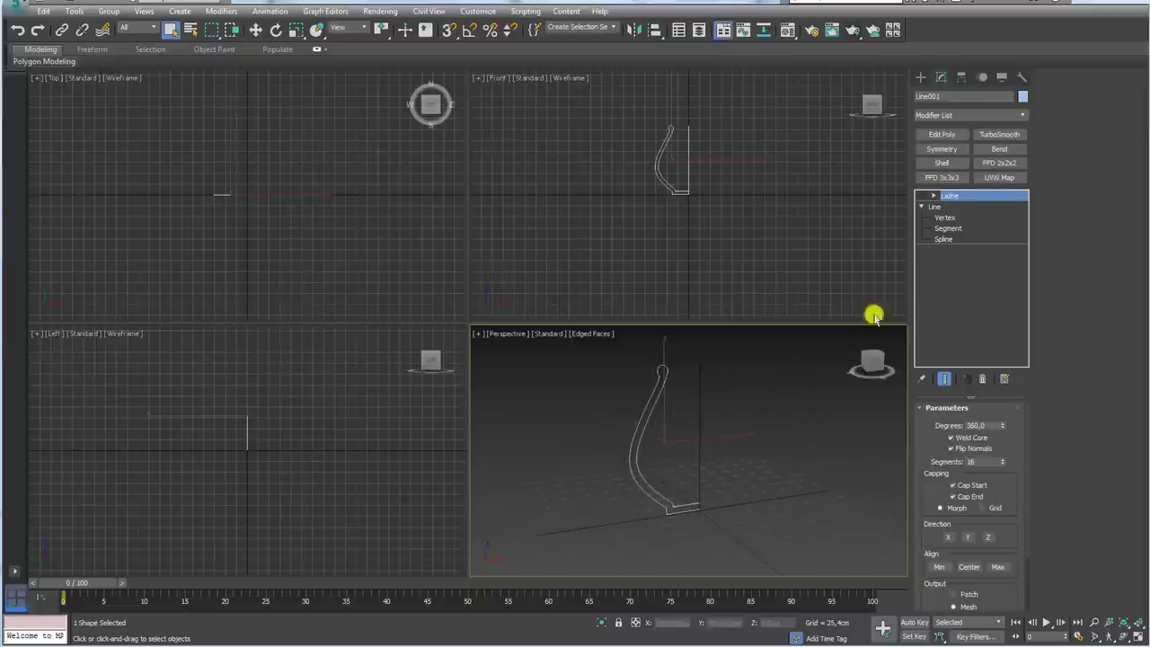
{"action": "left_click", "coordinate": [921, 196]}
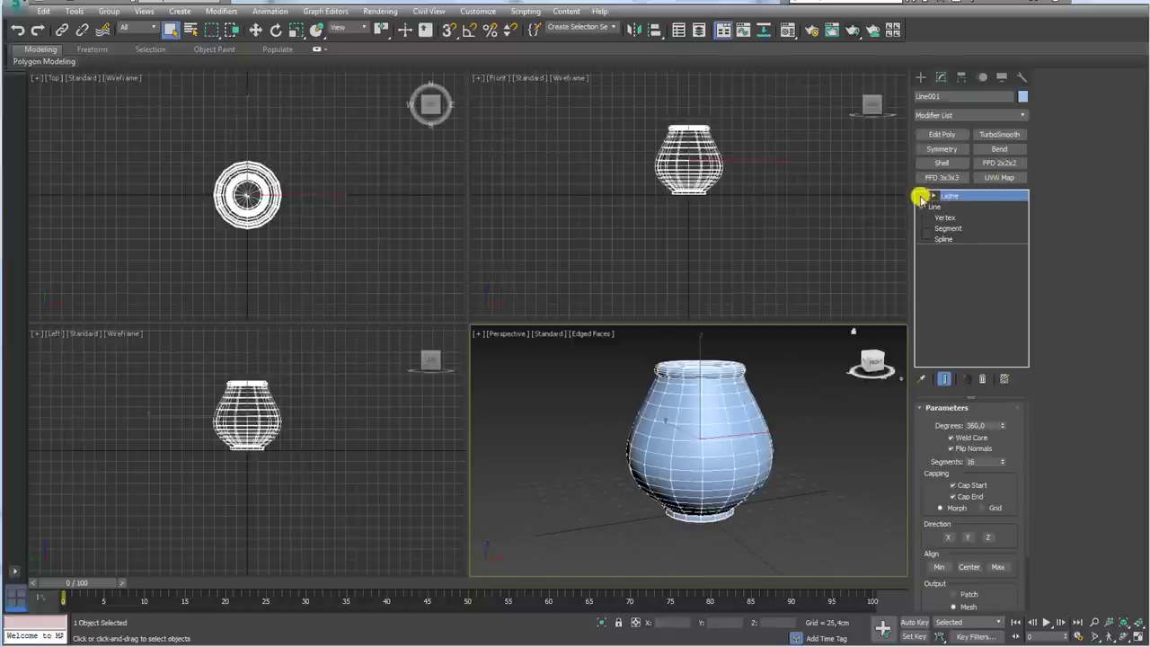
{"action": "double_click", "coordinate": [983, 462]}
{"action": "type", "text": "4"}
{"action": "key", "text": "Return"}
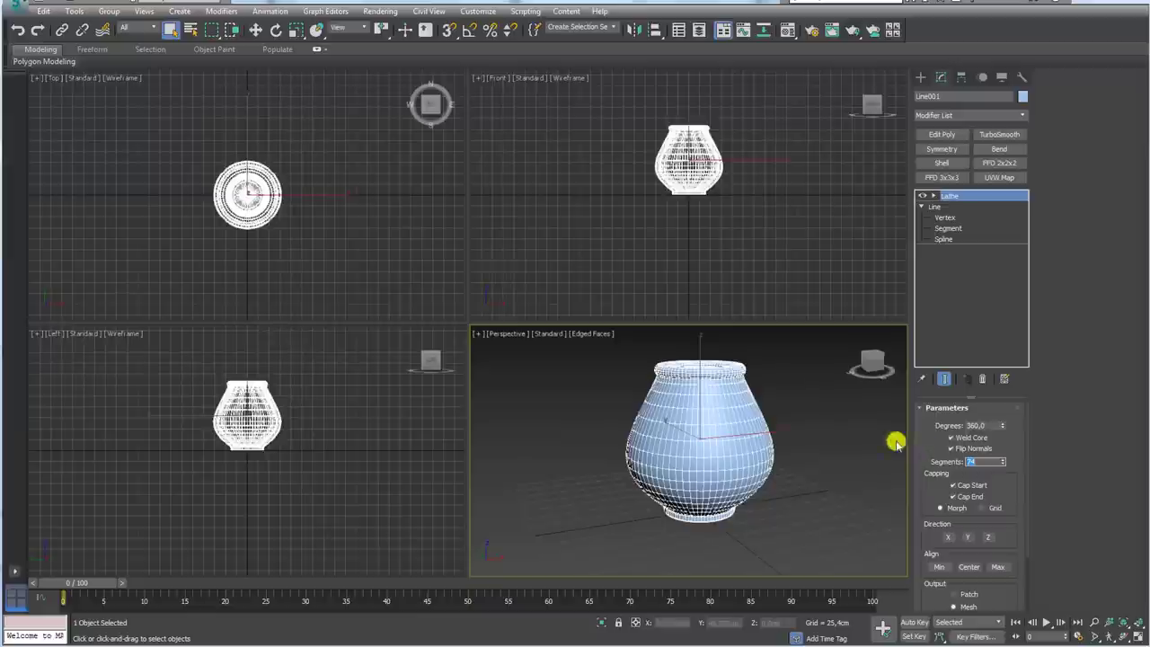
{"action": "mouse_move", "coordinate": [778, 385]}
{"action": "middle_mouse_down", "text": "alt"}
{"action": "mouse_move", "coordinate": [779, 475]}
{"action": "mouse_move", "coordinate": [763, 486]}
{"action": "mouse_move", "coordinate": [775, 370]}
{"action": "mouse_move", "coordinate": [787, 382]}
{"action": "middle_mouse_up", "text": "alt"}
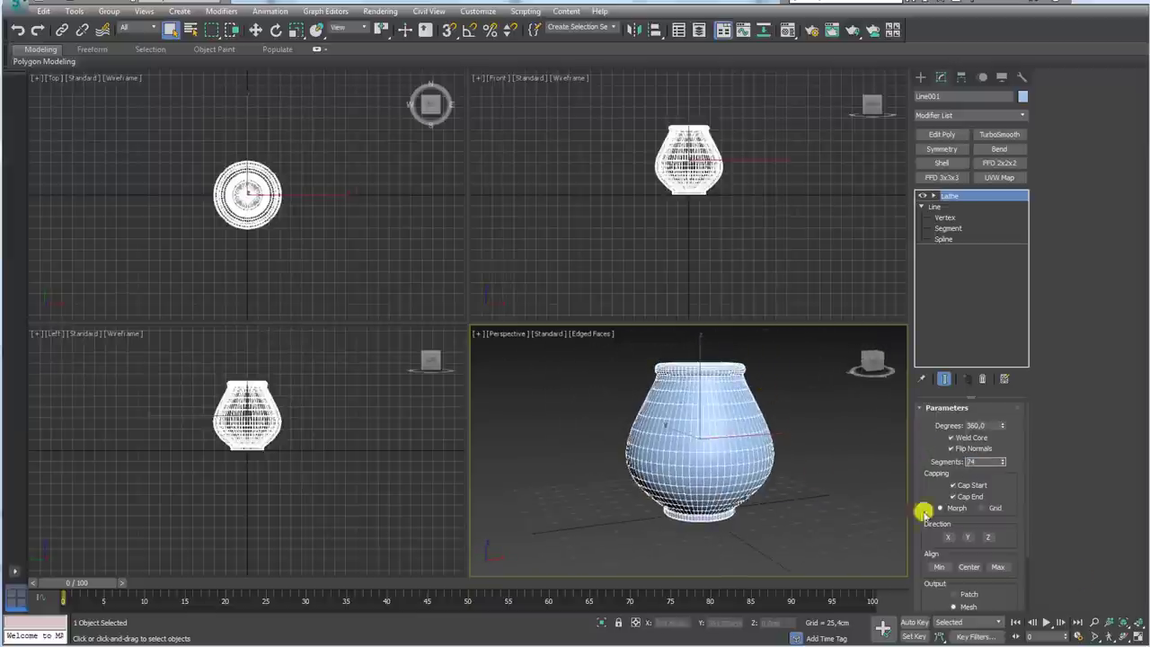
{"action": "left_click", "coordinate": [1137, 634]}
{"action": "mouse_move", "coordinate": [627, 375]}
{"action": "middle_mouse_down", "text": "alt"}
{"action": "mouse_move", "coordinate": [614, 298]}
{"action": "mouse_move", "coordinate": [636, 383]}
{"action": "mouse_move", "coordinate": [540, 416]}
{"action": "middle_mouse_up", "text": "alt"}
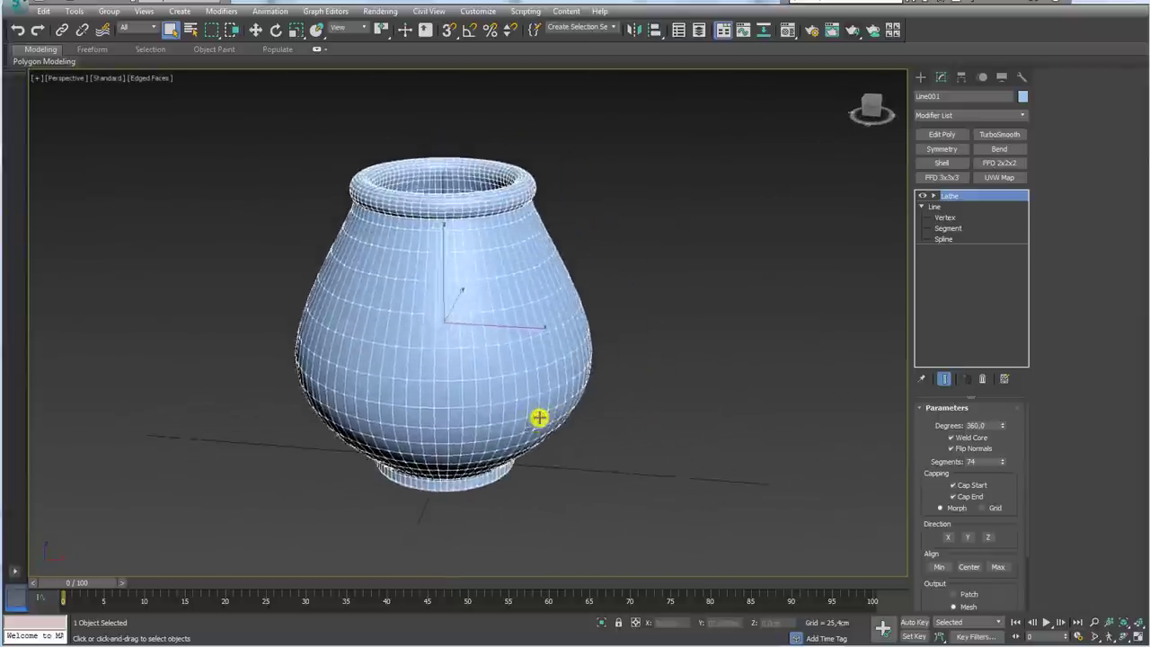
{"action": "scroll", "coordinate": [724, 320], "scroll_direction": "down", "scroll_amount": 3}
Shift-drag a copy of the vase off to the left.
{"action": "left_click", "coordinate": [921, 77]}
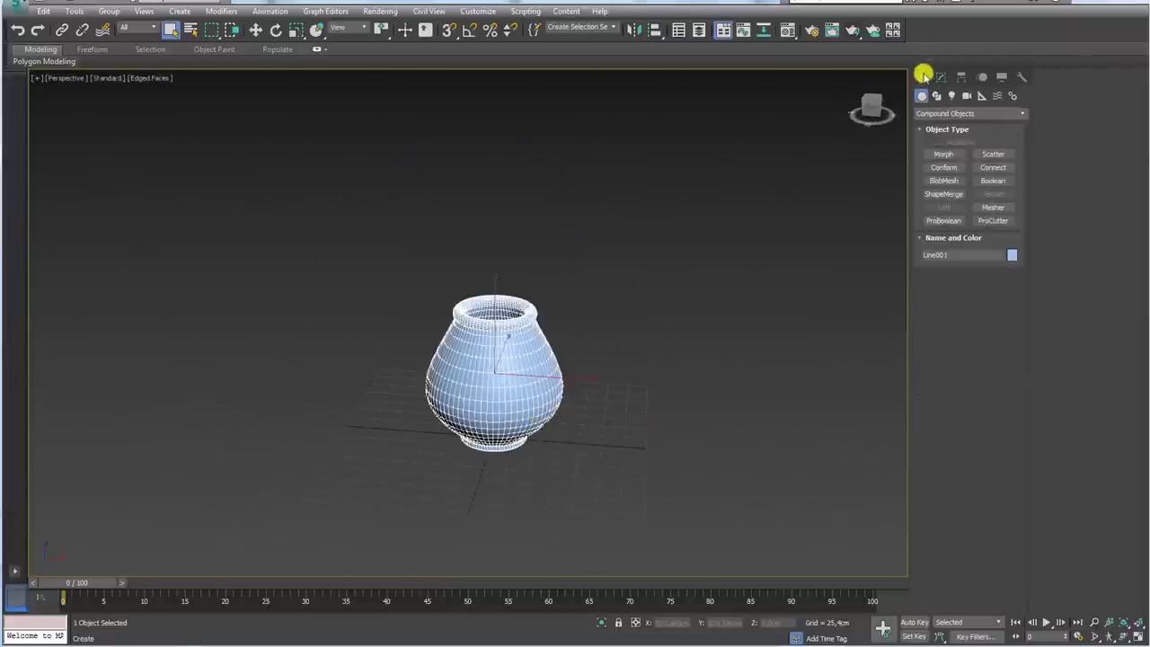
{"action": "middle_click_drag", "start_coordinate": [688, 277], "coordinate": [548, 442], "text": "alt"}
{"action": "key", "text": "w"}
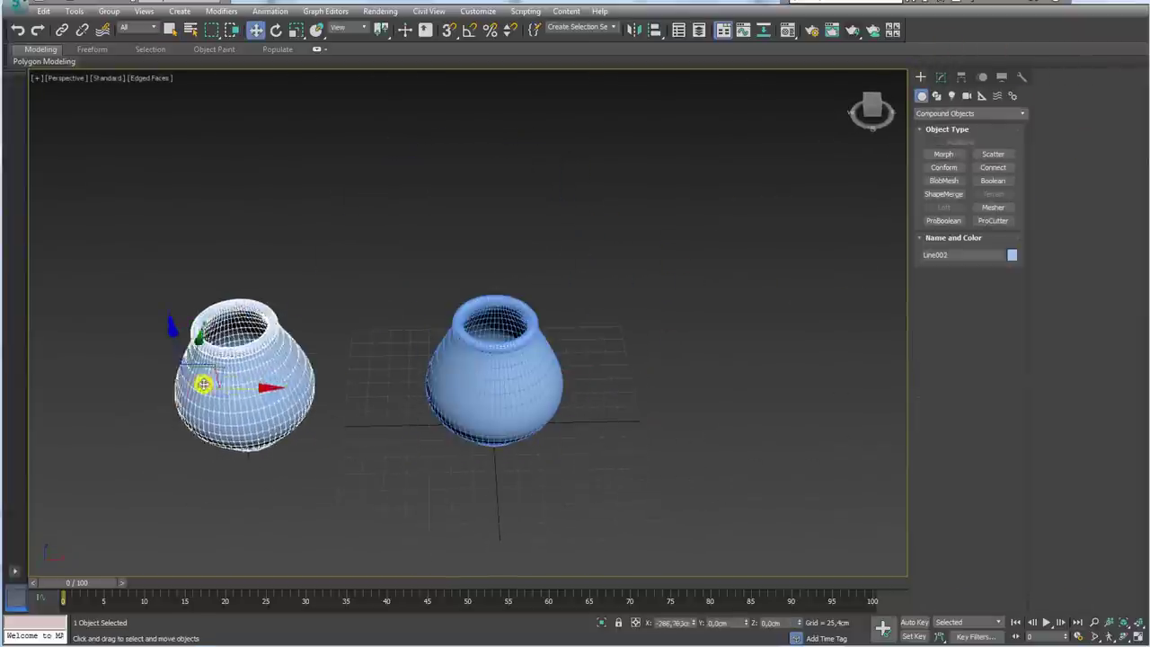
{"action": "left_click_drag", "start_coordinate": [496, 378], "coordinate": [99, 359], "text": "shift"}
{"action": "left_click", "coordinate": [582, 376]}
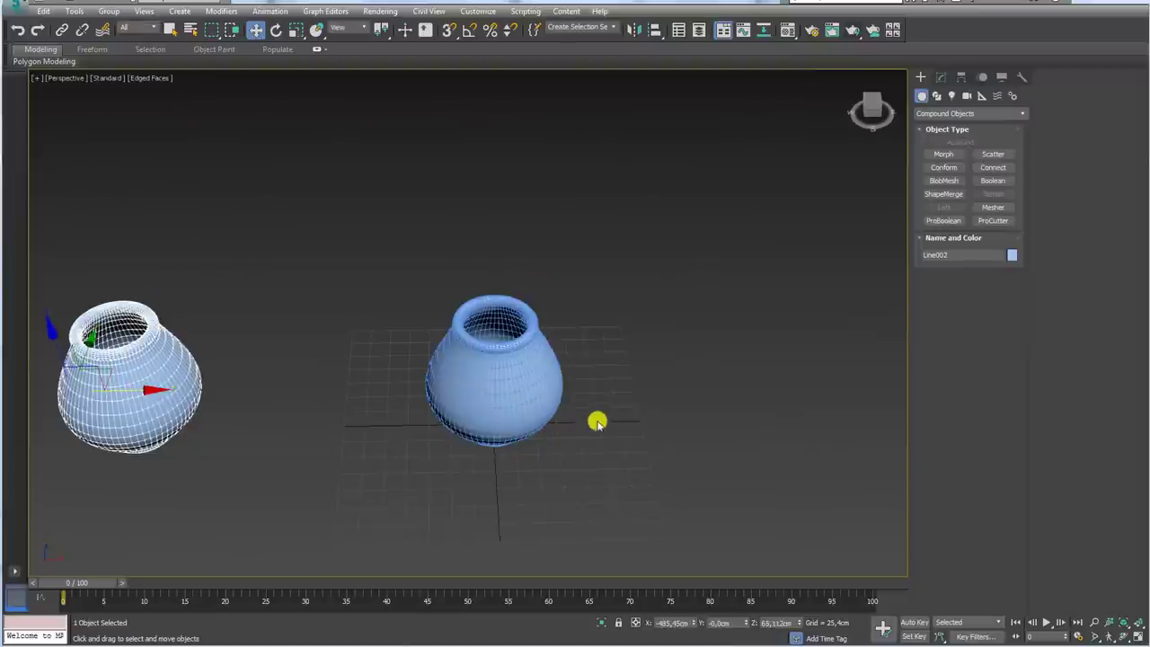
{"action": "middle_click_drag", "start_coordinate": [597, 423], "coordinate": [574, 391]}
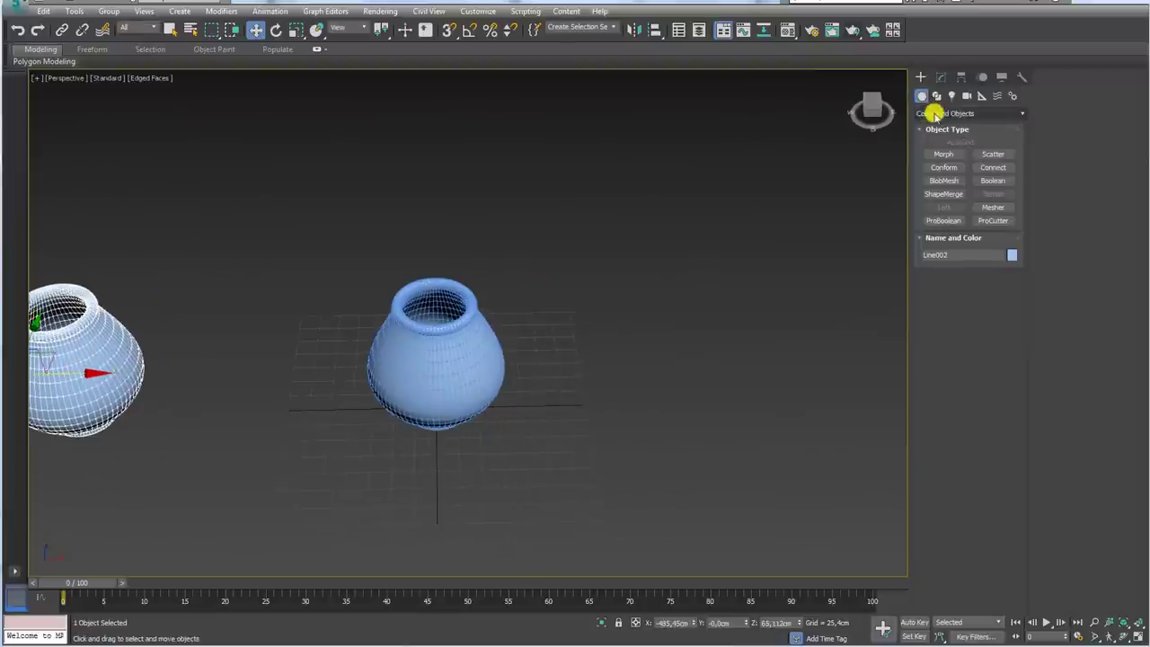
Draw a Standard Primitives Plane and position it tilted across the vase.
{"action": "left_click", "coordinate": [935, 114]}
{"action": "left_click", "coordinate": [949, 128]}
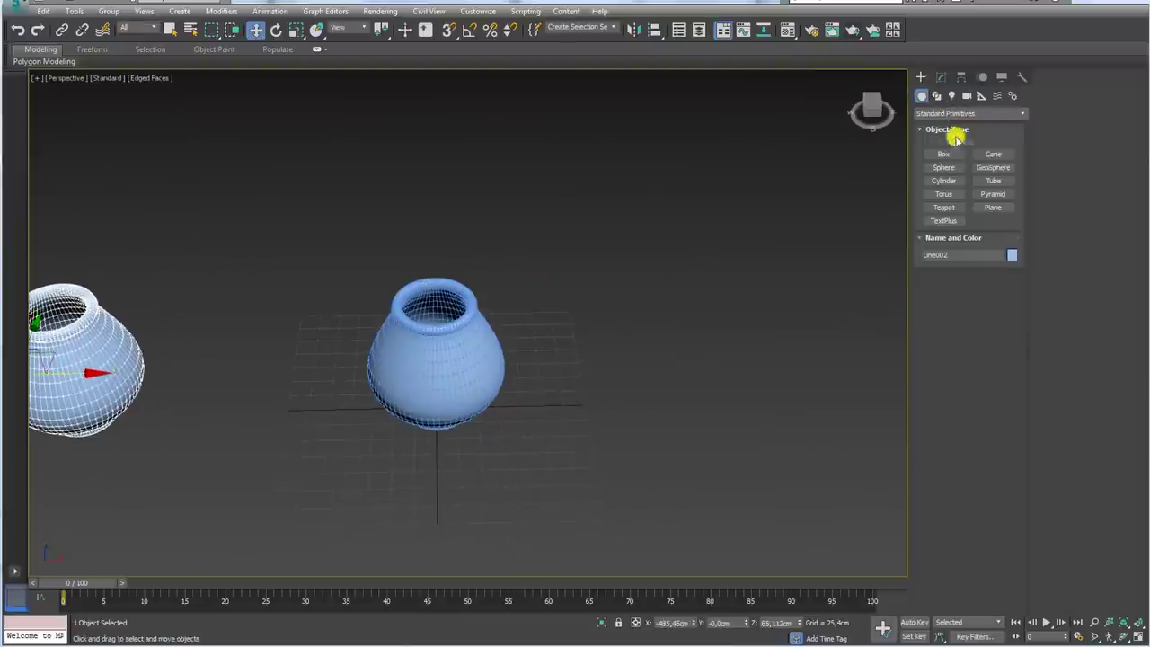
{"action": "left_click", "coordinate": [992, 208]}
{"action": "left_click_drag", "start_coordinate": [584, 333], "coordinate": [768, 456]}
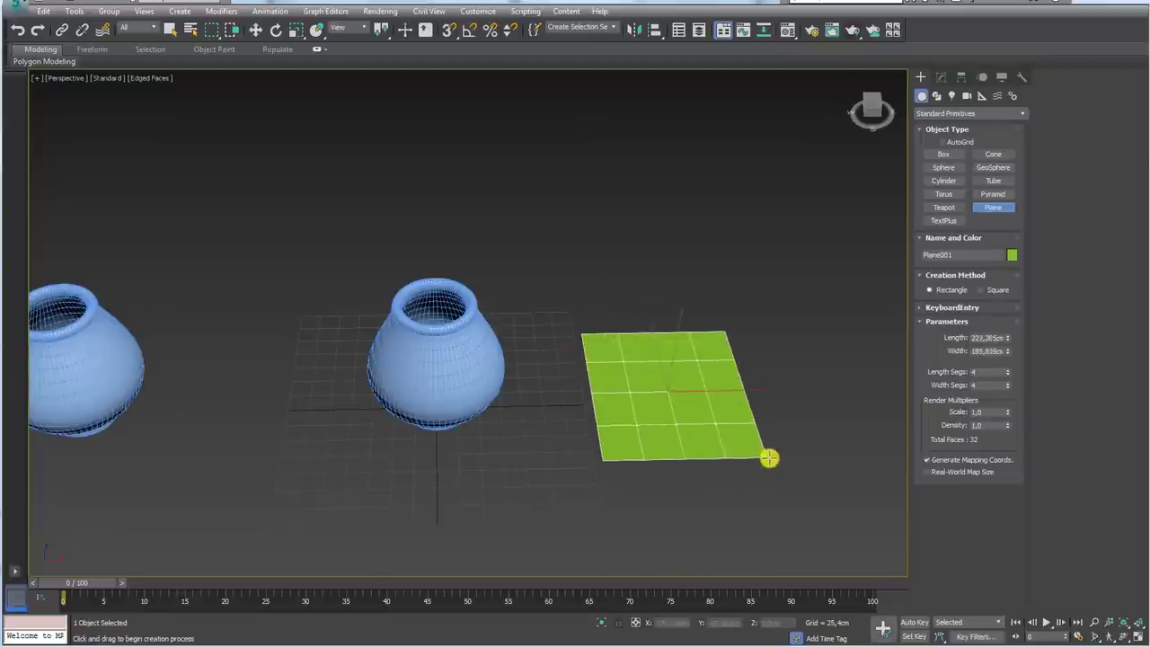
{"action": "right_click", "coordinate": [672, 387]}
{"action": "key", "text": "w"}
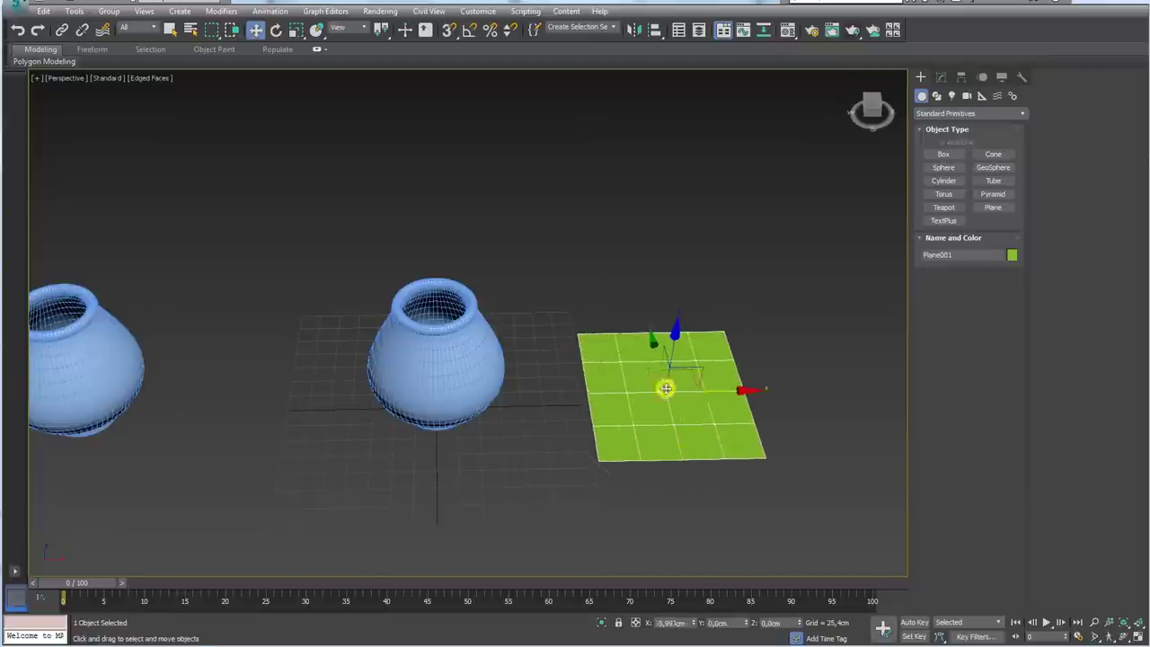
{"action": "mouse_move", "coordinate": [665, 388]}
{"action": "left_mouse_down"}
{"action": "mouse_move", "coordinate": [467, 385]}
{"action": "mouse_move", "coordinate": [478, 388]}
{"action": "left_mouse_up"}
{"action": "mouse_move", "coordinate": [437, 344]}
{"action": "middle_mouse_down", "text": "alt"}
{"action": "mouse_move", "coordinate": [449, 342]}
{"action": "mouse_move", "coordinate": [435, 334]}
{"action": "middle_mouse_up", "text": "alt"}
{"action": "mouse_move", "coordinate": [435, 333]}
{"action": "left_mouse_down"}
{"action": "mouse_move", "coordinate": [437, 280]}
{"action": "mouse_move", "coordinate": [378, 330]}
{"action": "mouse_move", "coordinate": [408, 341]}
{"action": "left_mouse_up"}
{"action": "key", "text": "e"}
{"action": "key", "text": "w"}
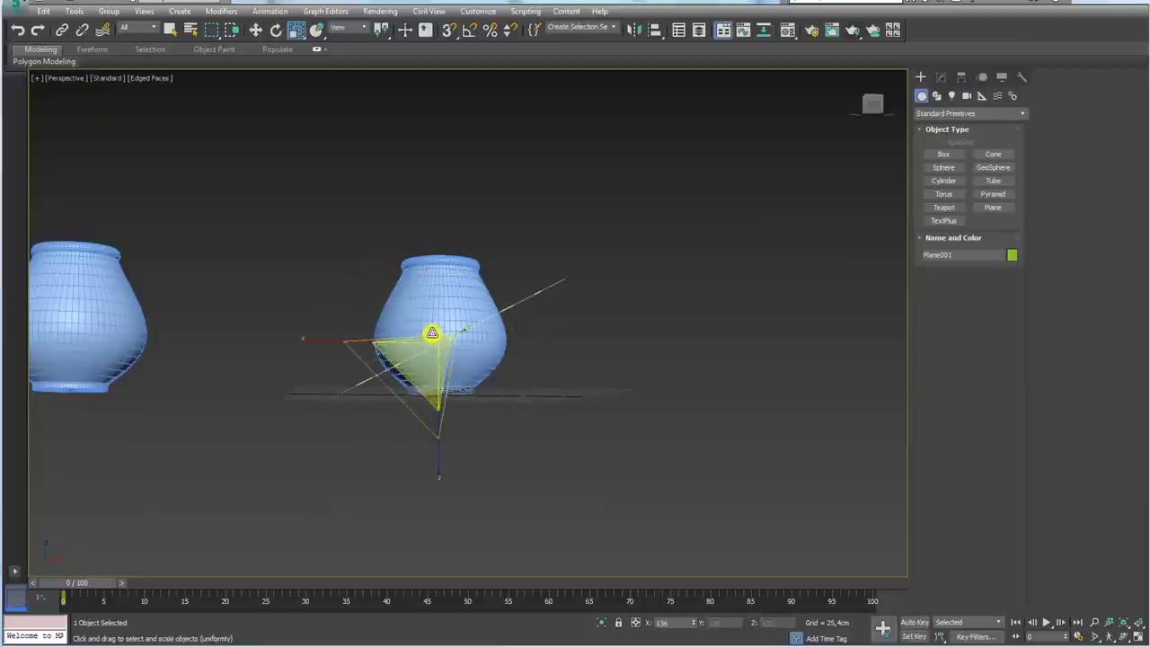
{"action": "mouse_move", "coordinate": [434, 333]}
{"action": "middle_mouse_down", "text": "alt"}
{"action": "mouse_move", "coordinate": [495, 380]}
{"action": "mouse_move", "coordinate": [414, 347]}
{"action": "mouse_move", "coordinate": [498, 347]}
{"action": "mouse_move", "coordinate": [489, 306]}
{"action": "mouse_move", "coordinate": [630, 341]}
{"action": "mouse_move", "coordinate": [701, 280]}
{"action": "middle_mouse_up", "text": "alt"}
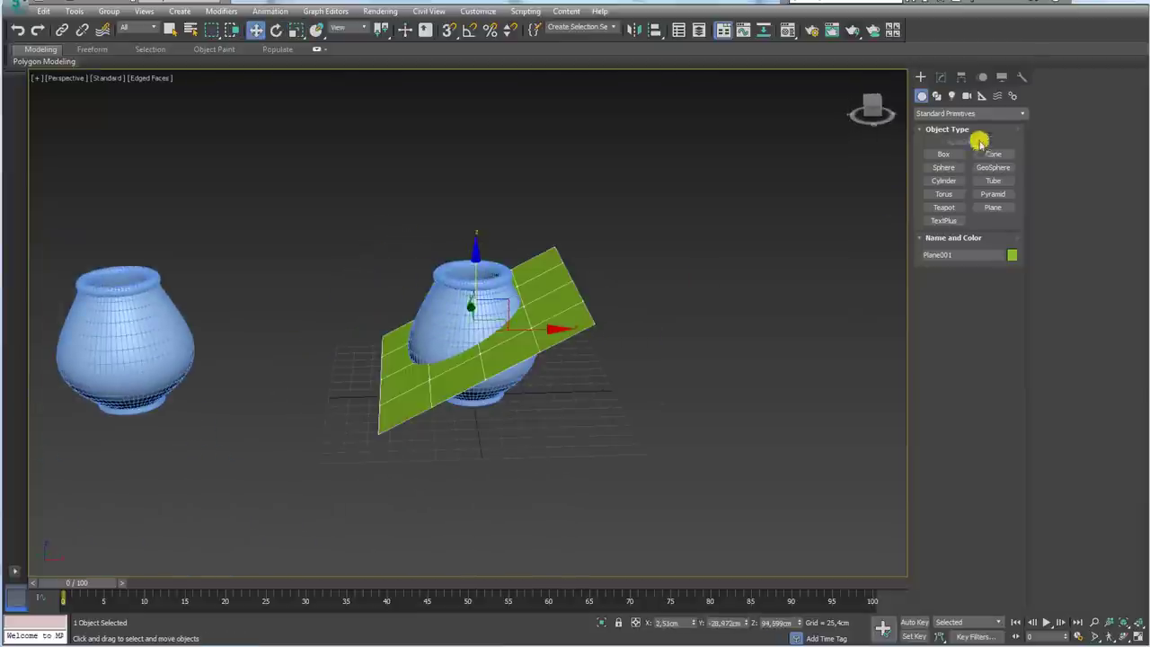
Make the green plane a Compound Objects ProCutter and pick the vase as its stock.
{"action": "left_click", "coordinate": [935, 114]}
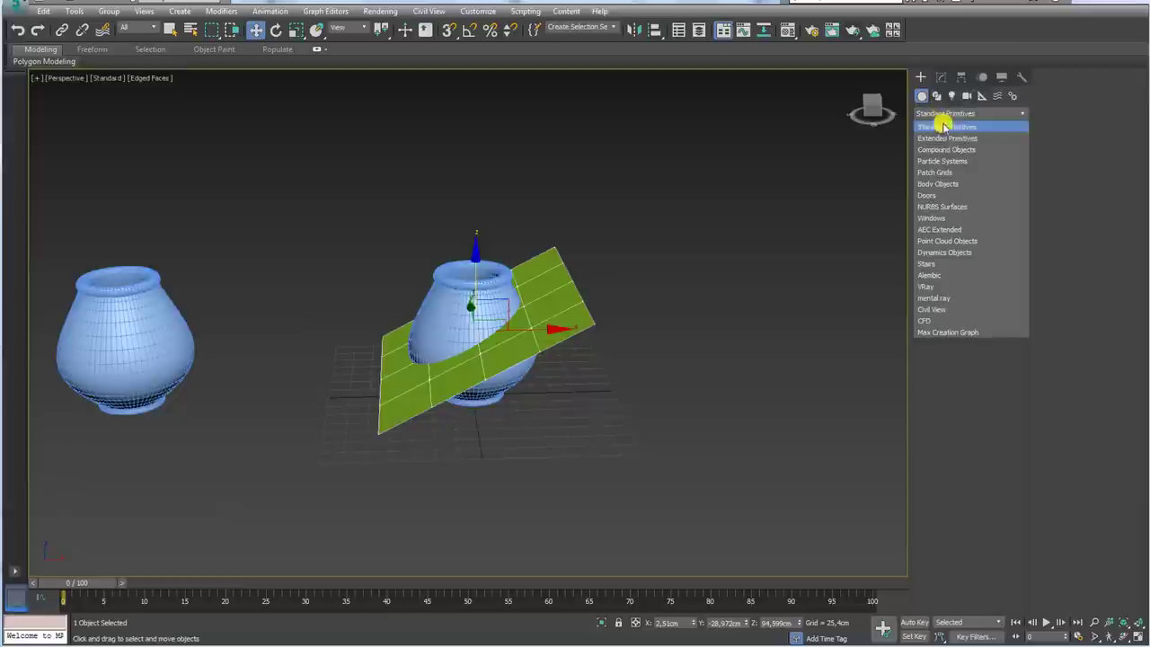
{"action": "left_click", "coordinate": [950, 147]}
{"action": "mouse_move", "coordinate": [645, 269]}
{"action": "middle_mouse_down", "text": "alt"}
{"action": "mouse_move", "coordinate": [693, 306]}
{"action": "mouse_move", "coordinate": [691, 321]}
{"action": "mouse_move", "coordinate": [784, 327]}
{"action": "middle_mouse_up", "text": "alt"}
{"action": "mouse_move", "coordinate": [790, 321]}
{"action": "left_mouse_down"}
{"action": "mouse_move", "coordinate": [617, 225]}
{"action": "mouse_move", "coordinate": [488, 362]}
{"action": "mouse_move", "coordinate": [676, 474]}
{"action": "left_mouse_up"}
{"action": "left_click_drag", "start_coordinate": [845, 288], "coordinate": [694, 272]}
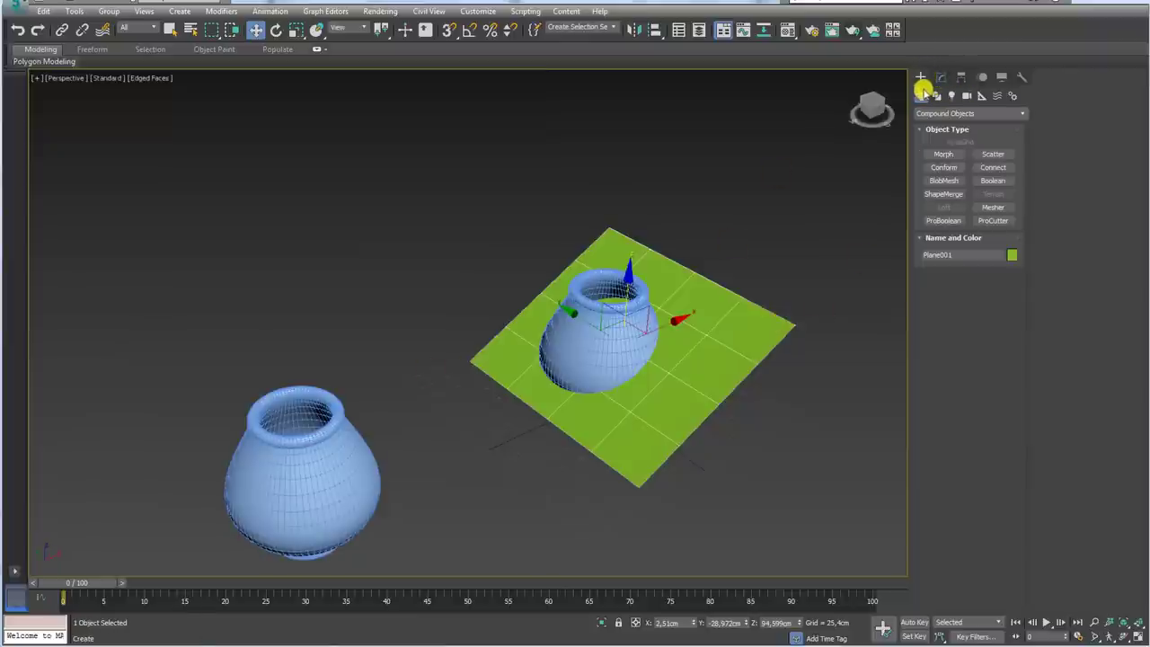
{"action": "left_click", "coordinate": [994, 220]}
{"action": "middle_click_drag", "start_coordinate": [788, 362], "coordinate": [753, 351], "text": "alt"}
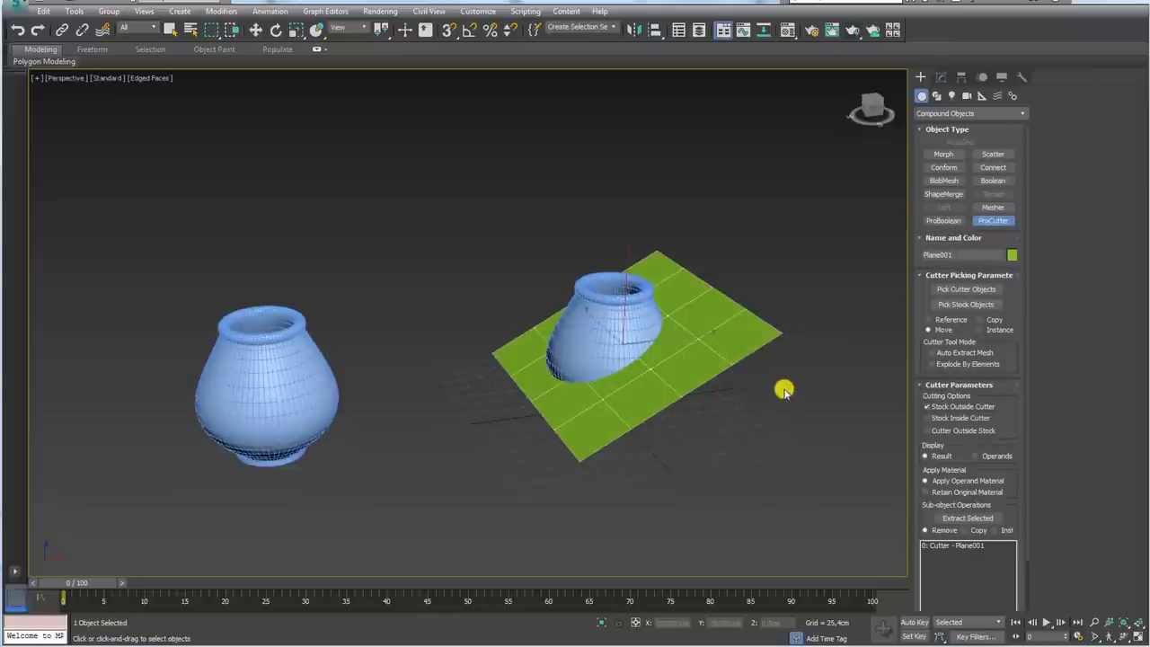
{"action": "middle_click_drag", "start_coordinate": [759, 392], "coordinate": [848, 391], "text": "alt"}
{"action": "left_click", "coordinate": [961, 306]}
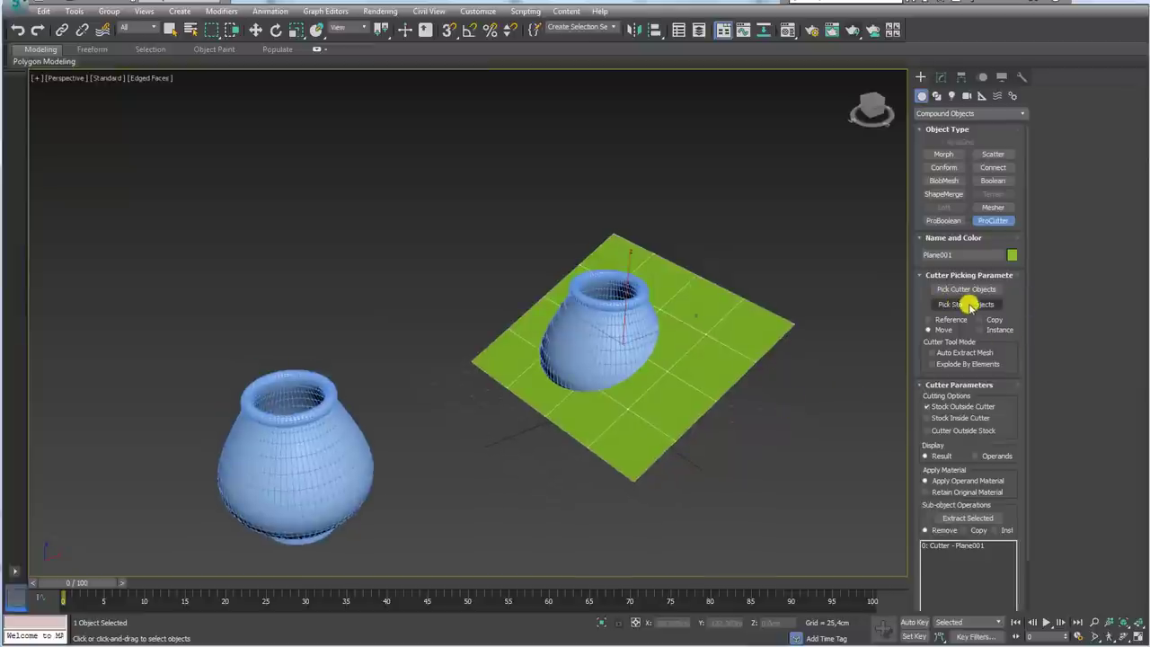
{"action": "left_click", "coordinate": [619, 325]}
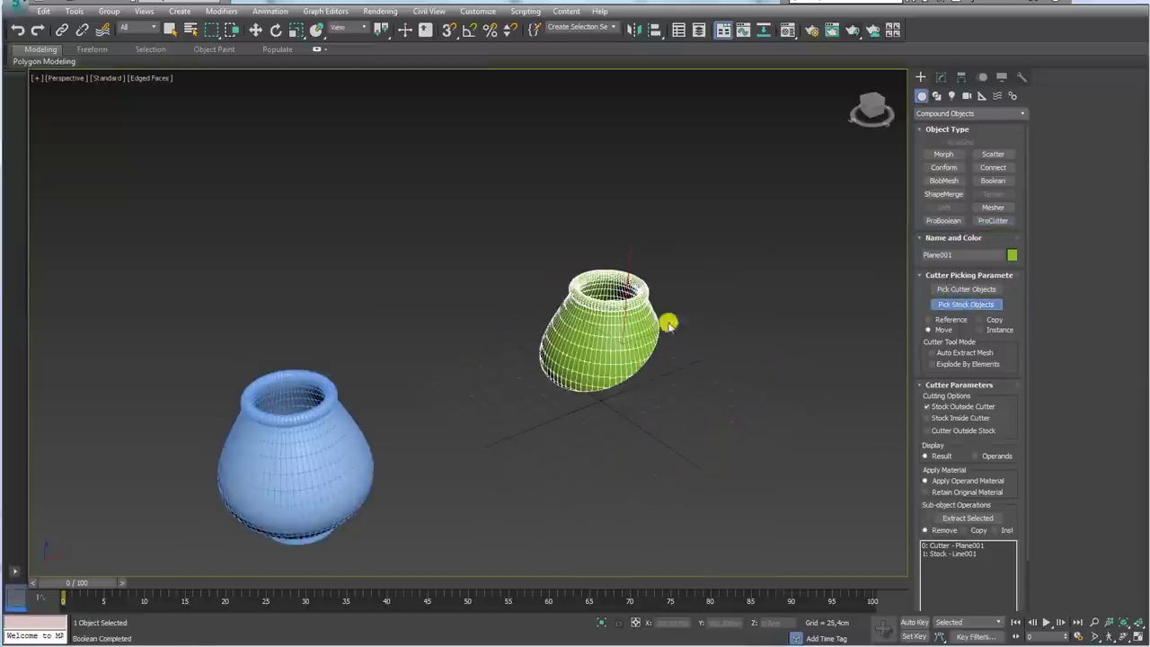
{"action": "mouse_move", "coordinate": [717, 316]}
{"action": "middle_mouse_down", "text": "alt"}
{"action": "mouse_move", "coordinate": [711, 401]}
{"action": "mouse_move", "coordinate": [629, 257]}
{"action": "mouse_move", "coordinate": [617, 308]}
{"action": "mouse_move", "coordinate": [673, 372]}
{"action": "mouse_move", "coordinate": [640, 312]}
{"action": "mouse_move", "coordinate": [660, 349]}
{"action": "middle_mouse_up", "text": "alt"}
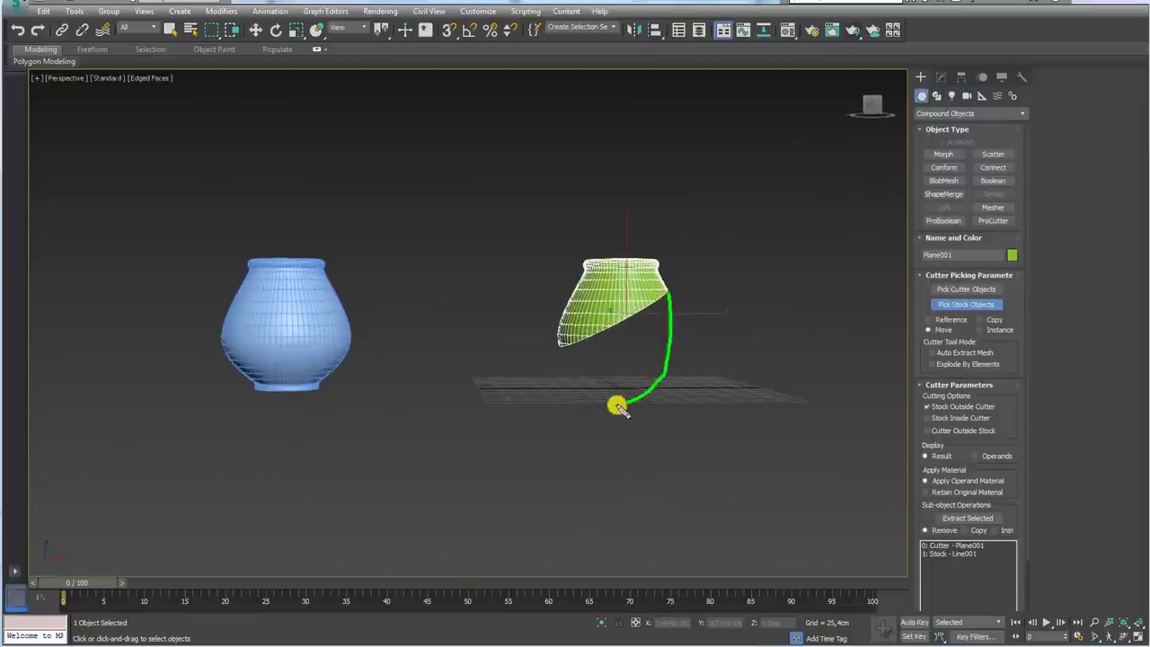
Undo the stock pick, then pick the pink vase again as stock for the plane cutter.
{"action": "key", "text": "ctrl+z"}
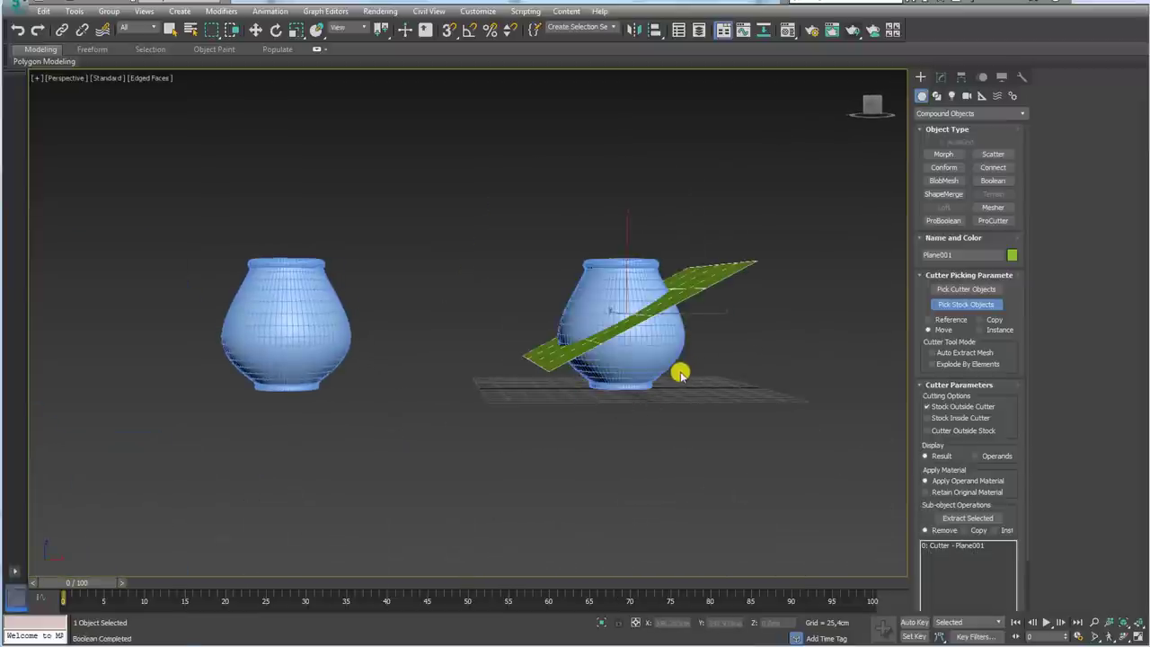
{"action": "mouse_move", "coordinate": [680, 371]}
{"action": "middle_mouse_down", "text": "alt"}
{"action": "mouse_move", "coordinate": [711, 351]}
{"action": "mouse_move", "coordinate": [823, 365]}
{"action": "middle_mouse_up", "text": "alt"}
{"action": "scroll", "coordinate": [748, 361], "scroll_direction": "up", "scroll_amount": 3}
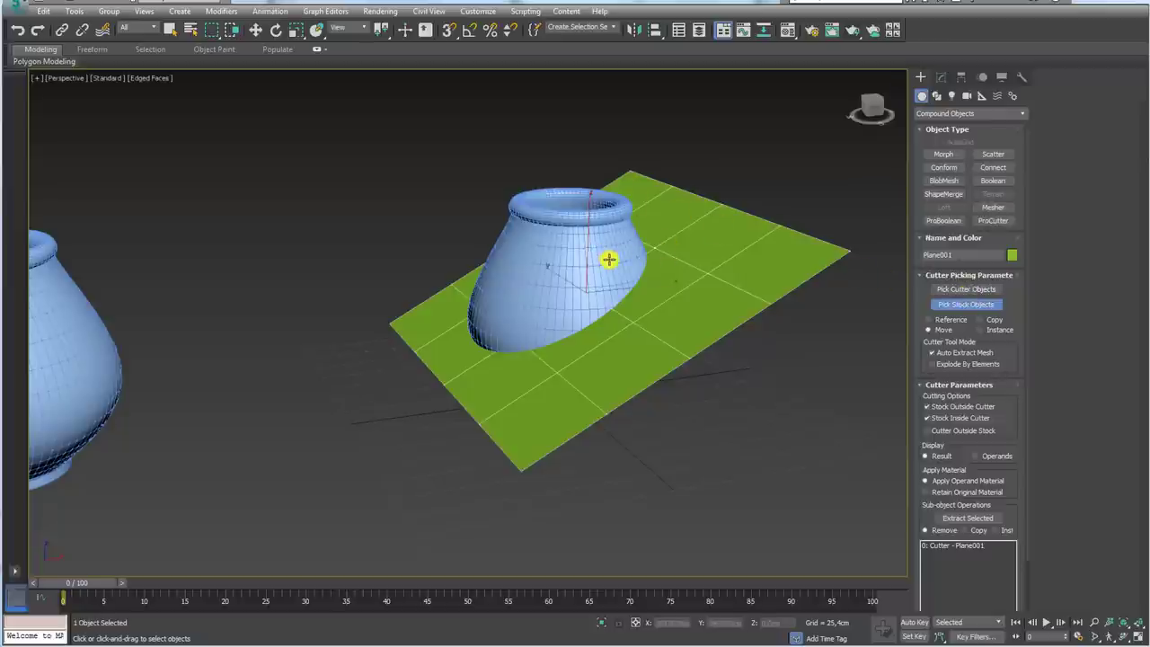
{"action": "left_click", "coordinate": [626, 238]}
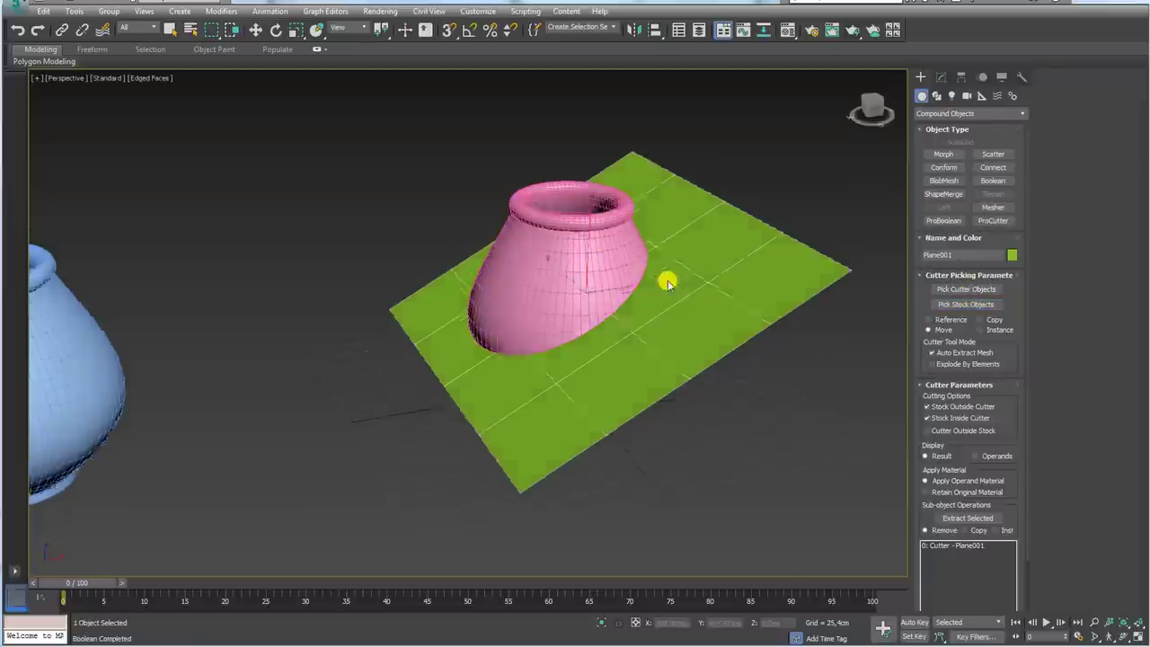
{"action": "middle_click_drag", "start_coordinate": [668, 278], "coordinate": [688, 259], "text": "alt"}
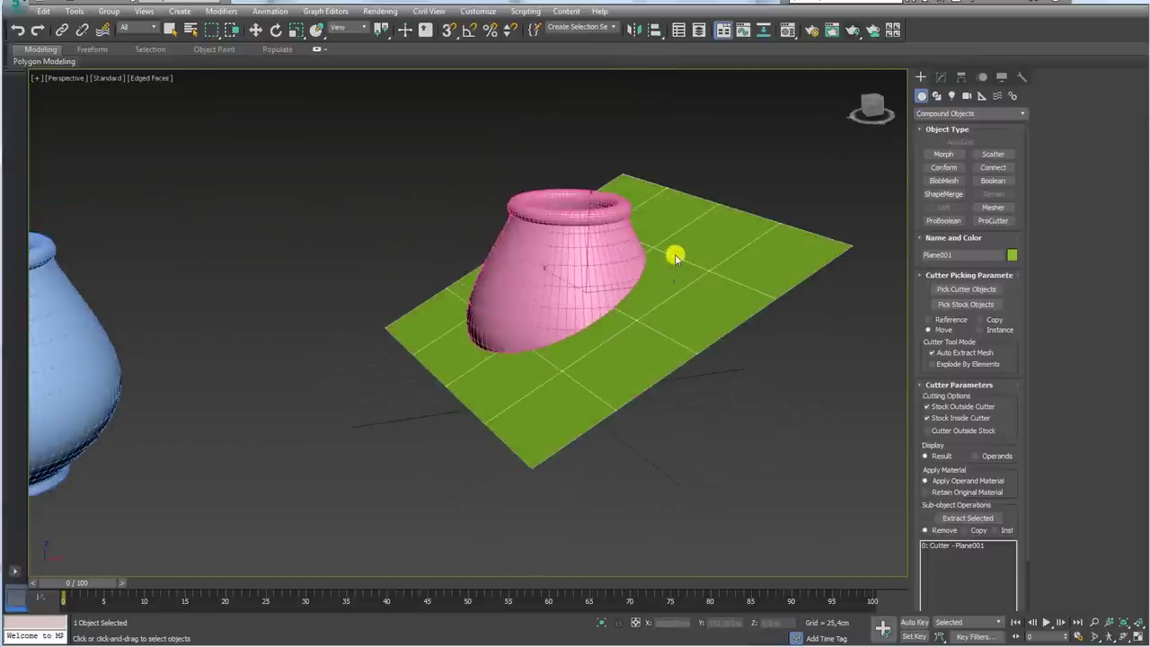
{"action": "key", "text": "w"}
{"action": "mouse_move", "coordinate": [611, 259]}
{"action": "middle_mouse_down", "text": "alt"}
{"action": "mouse_move", "coordinate": [637, 339]}
{"action": "mouse_move", "coordinate": [641, 301]}
{"action": "mouse_move", "coordinate": [599, 300]}
{"action": "middle_mouse_up", "text": "alt"}
{"action": "scroll", "coordinate": [692, 223], "scroll_direction": "up", "scroll_amount": 5}
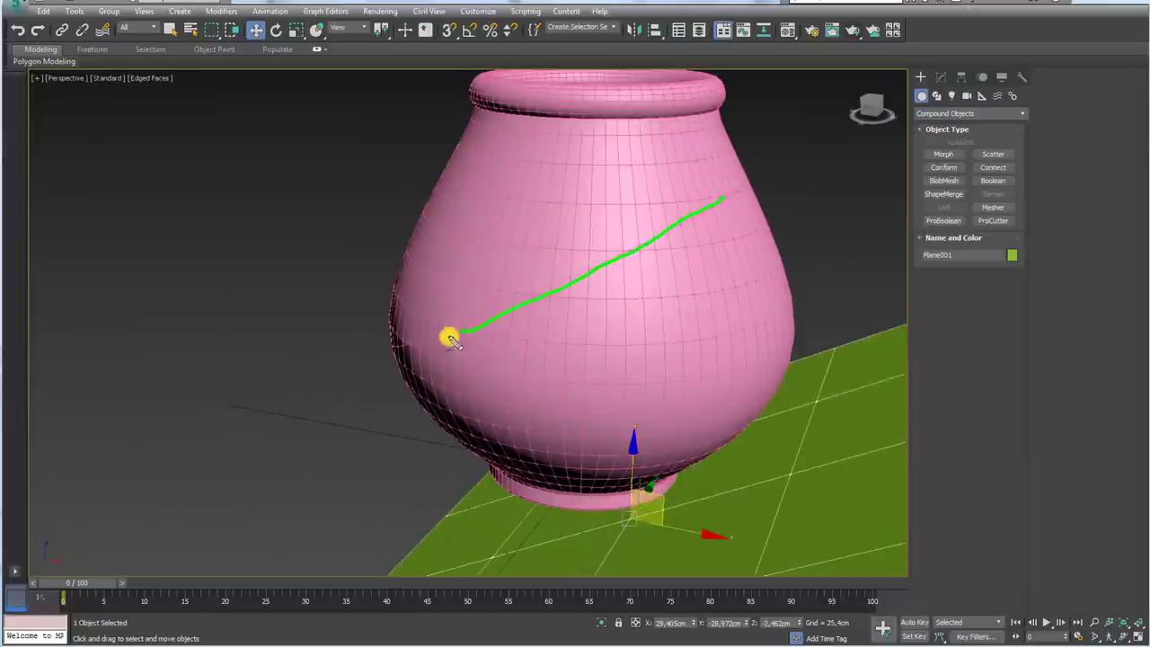
{"action": "scroll", "coordinate": [569, 227], "scroll_direction": "down", "scroll_amount": 5}
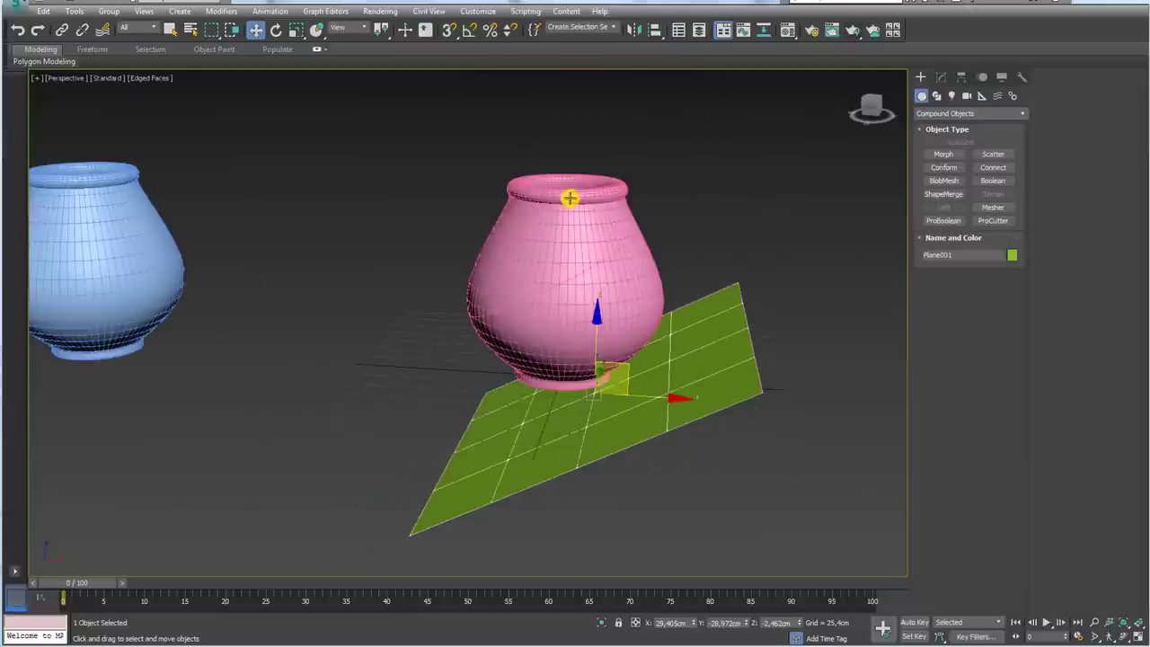
{"action": "mouse_move", "coordinate": [622, 248]}
{"action": "middle_mouse_down", "text": "alt"}
{"action": "mouse_move", "coordinate": [650, 326]}
{"action": "mouse_move", "coordinate": [643, 216]}
{"action": "middle_mouse_up", "text": "alt"}
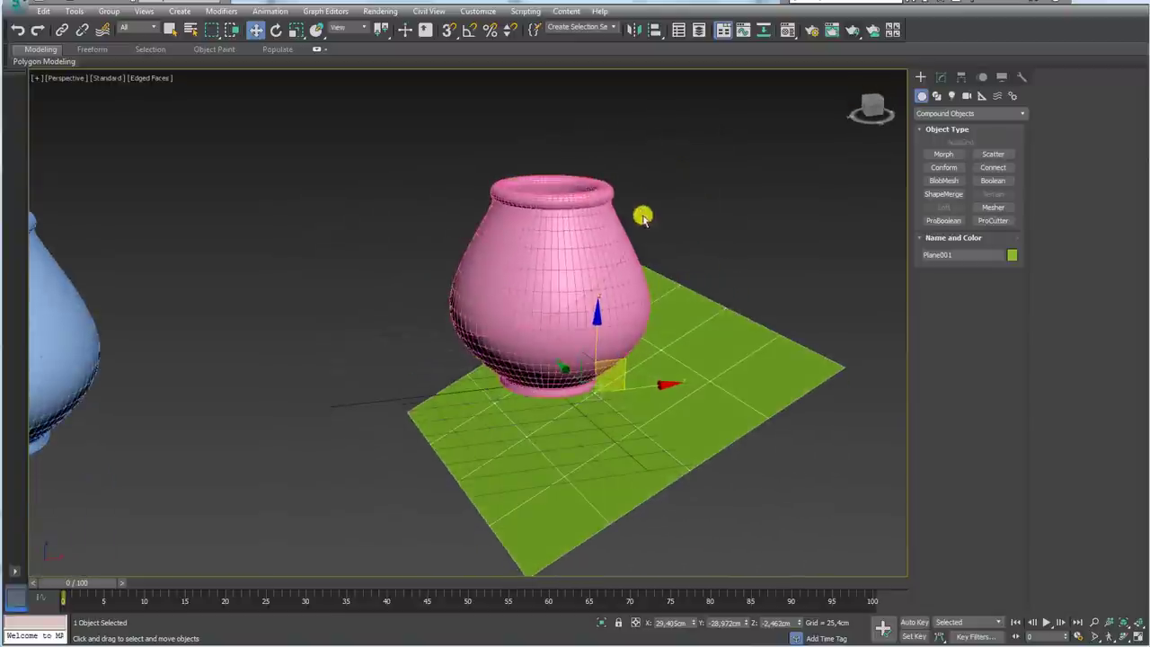
{"action": "middle_click_drag", "start_coordinate": [580, 263], "coordinate": [776, 213], "text": "alt"}
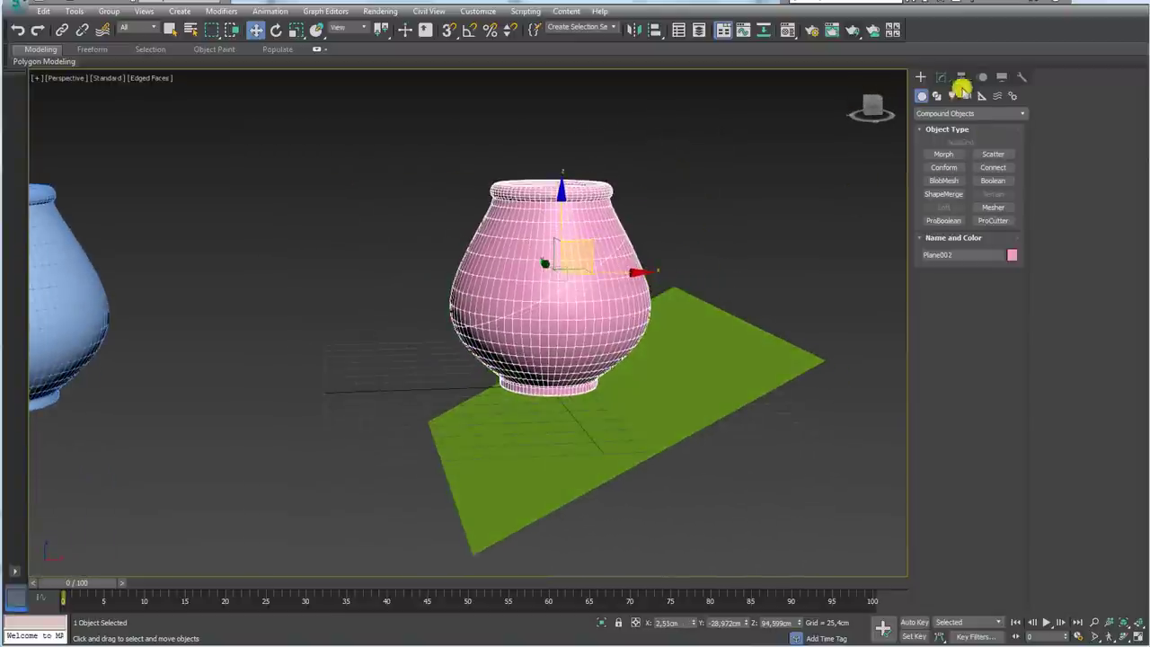
In Element mode, lift the vase's top piece away as a test, then undo it.
{"action": "left_click", "coordinate": [941, 80]}
{"action": "left_click", "coordinate": [998, 426]}
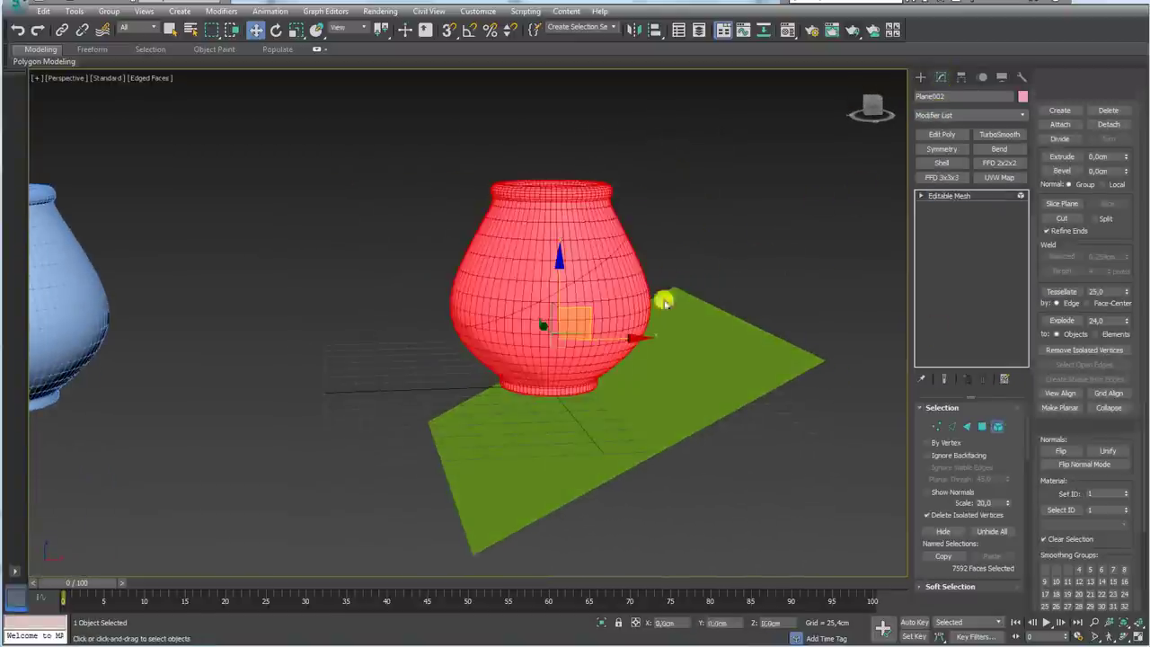
{"action": "left_click", "coordinate": [507, 231]}
{"action": "left_click_drag", "start_coordinate": [551, 172], "coordinate": [488, 165]}
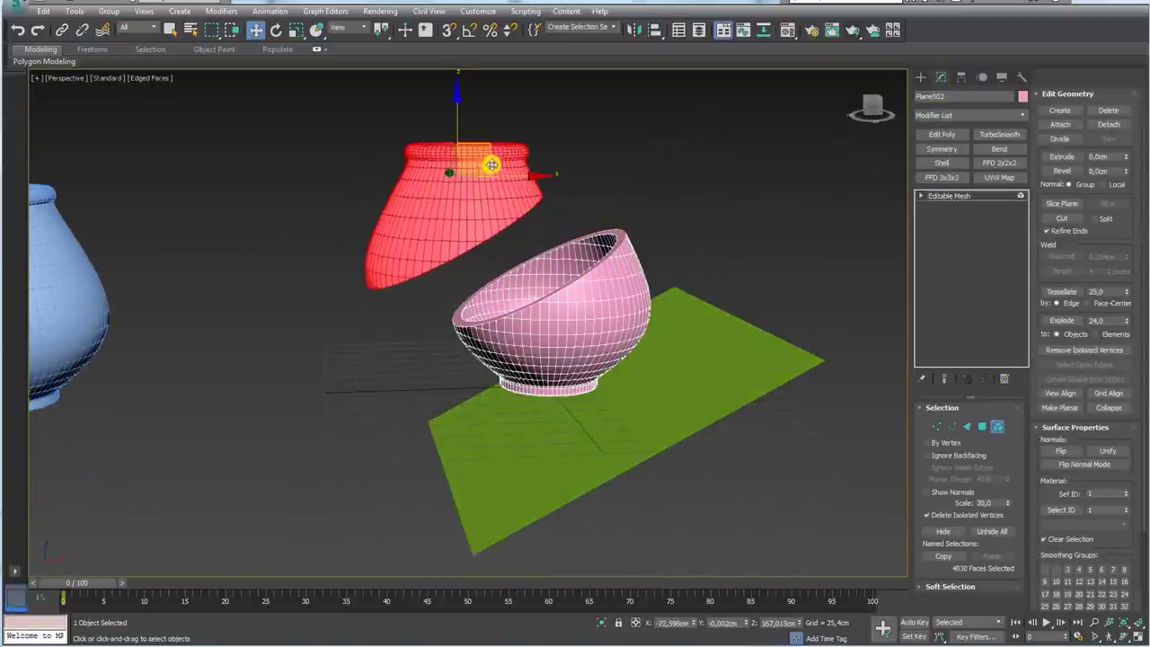
{"action": "mouse_move", "coordinate": [488, 165]}
{"action": "middle_mouse_down", "text": "alt"}
{"action": "mouse_move", "coordinate": [585, 308]}
{"action": "mouse_move", "coordinate": [581, 368]}
{"action": "mouse_move", "coordinate": [526, 286]}
{"action": "mouse_move", "coordinate": [554, 212]}
{"action": "middle_mouse_up", "text": "alt"}
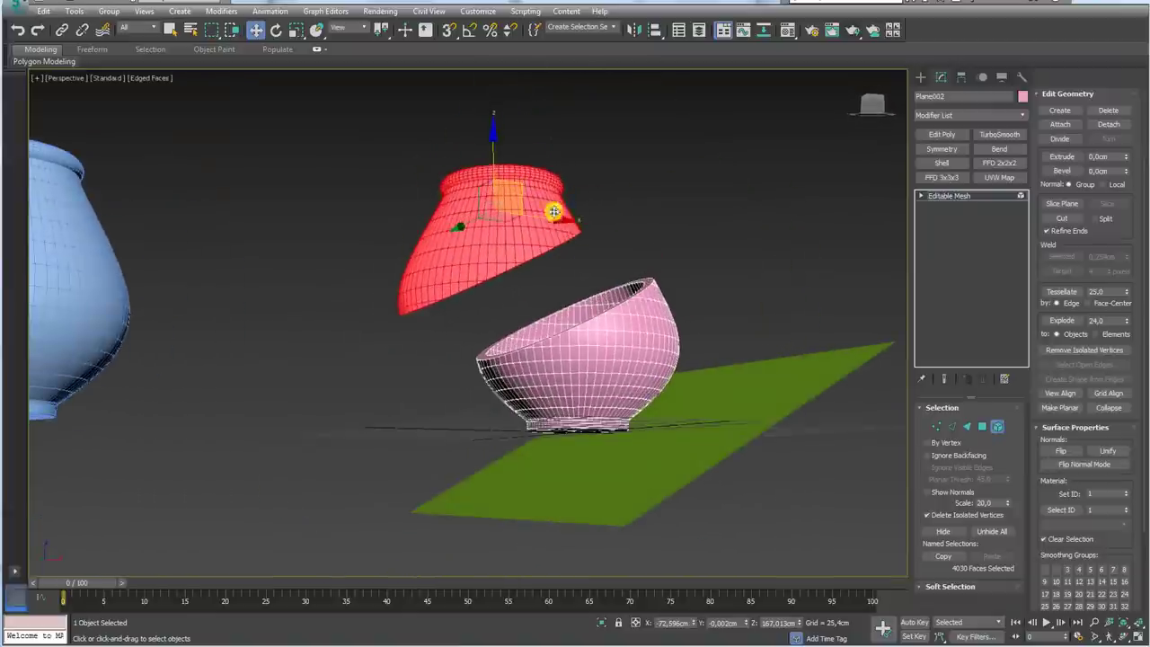
{"action": "key", "text": "ctrl+z"}
{"action": "key", "text": "ctrl+z"}
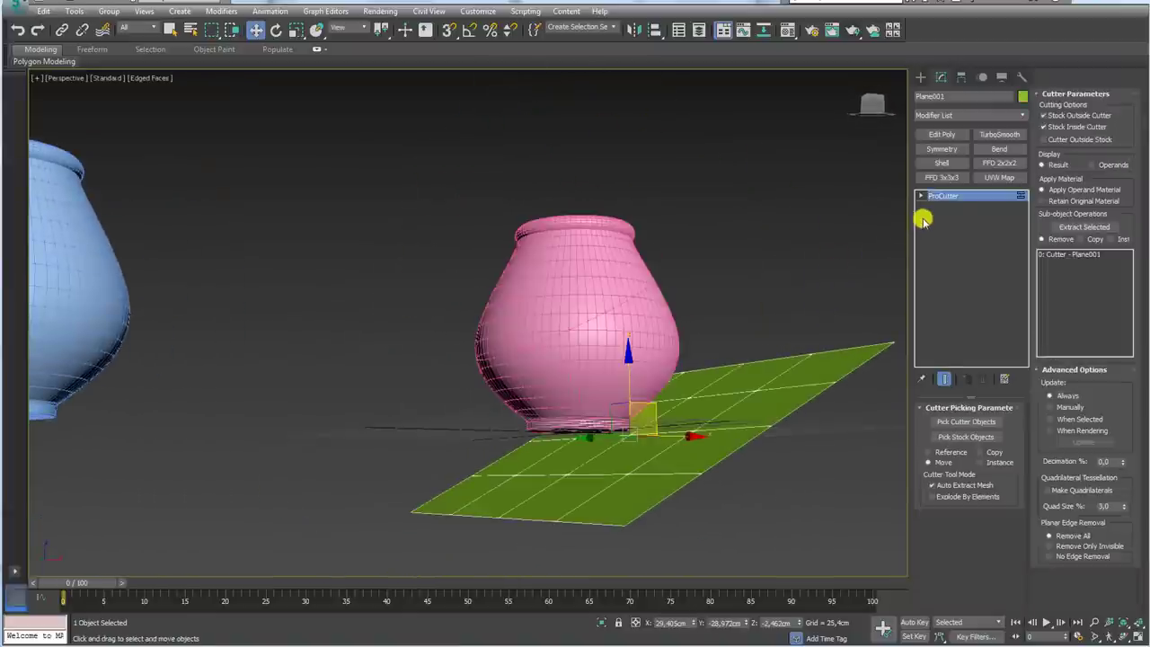
{"action": "key", "text": "ctrl+z"}
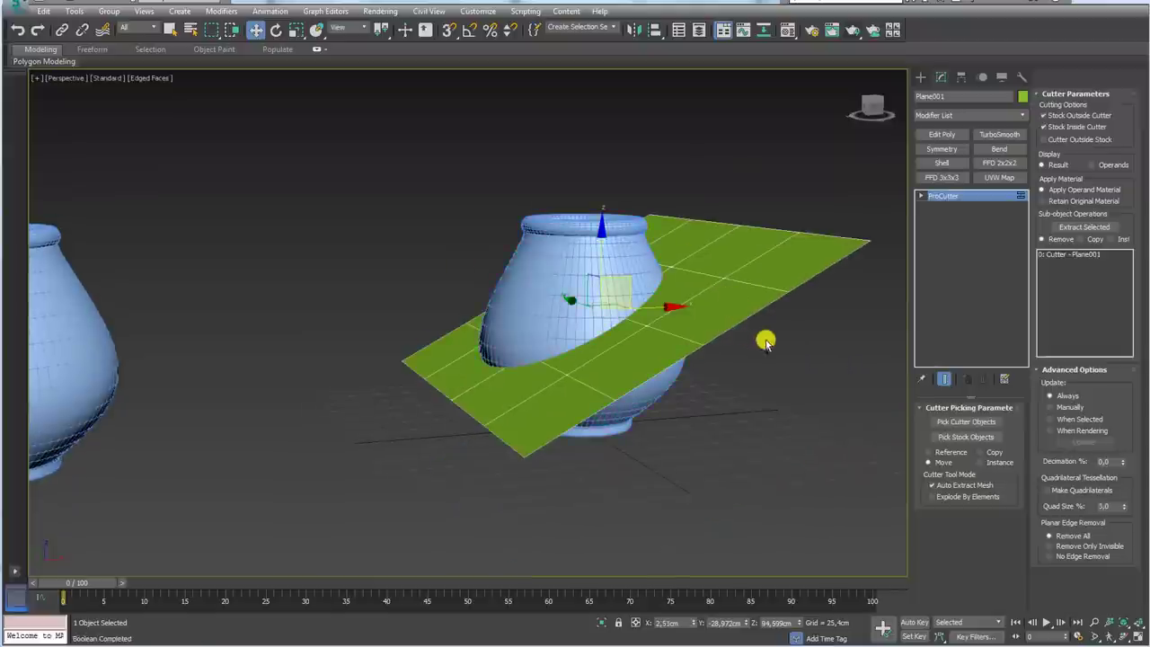
Raise the cutter plane through the vase and pick the vase as its stock.
{"action": "middle_click_drag", "start_coordinate": [765, 336], "coordinate": [788, 375], "text": "alt"}
{"action": "middle_click_drag", "start_coordinate": [726, 423], "coordinate": [647, 396], "text": "alt"}
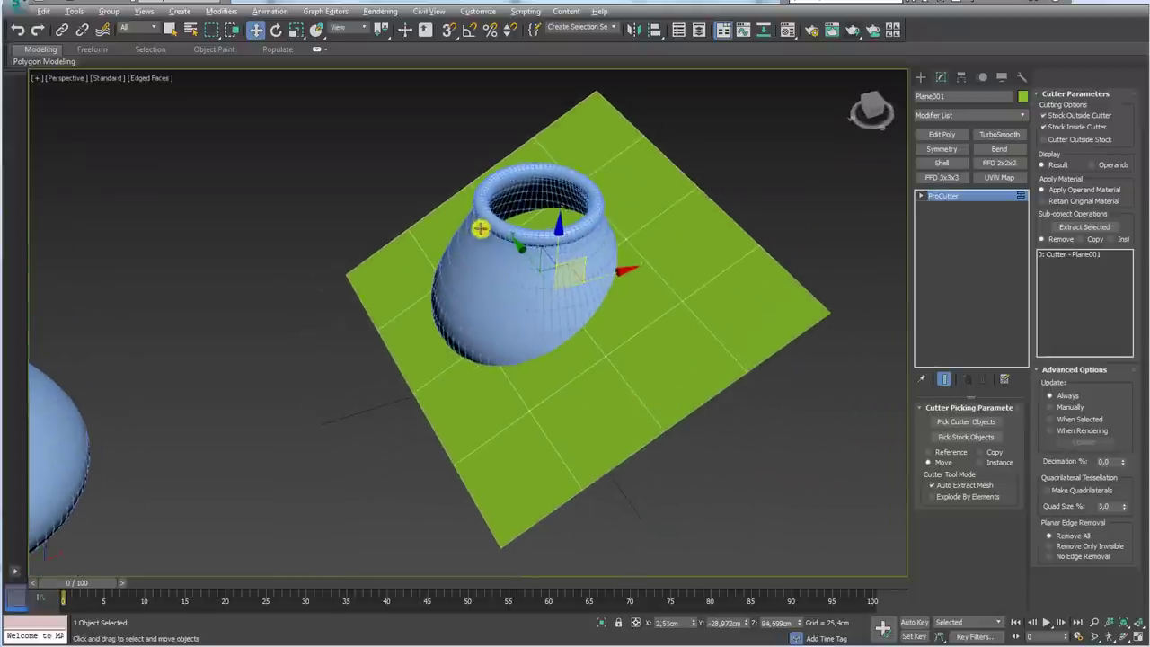
{"action": "mouse_move", "coordinate": [480, 228]}
{"action": "middle_mouse_down", "text": "alt"}
{"action": "mouse_move", "coordinate": [534, 283]}
{"action": "mouse_move", "coordinate": [474, 226]}
{"action": "middle_mouse_up", "text": "alt"}
{"action": "middle_click_drag", "start_coordinate": [839, 462], "coordinate": [795, 437], "text": "alt"}
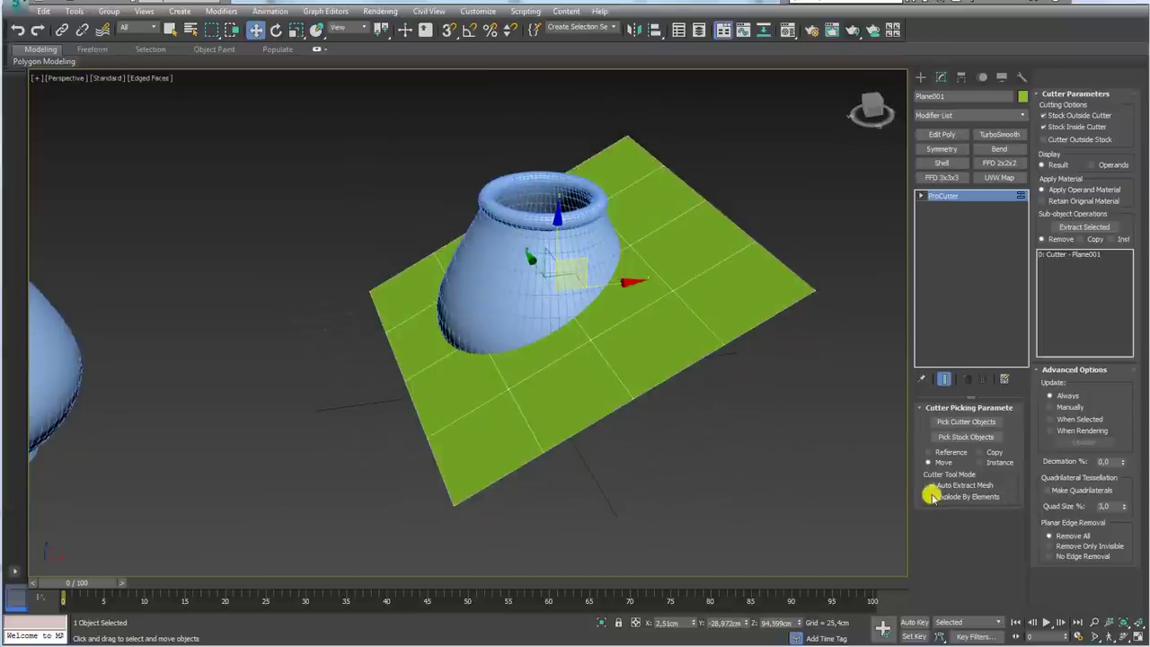
{"action": "left_click", "coordinate": [968, 437]}
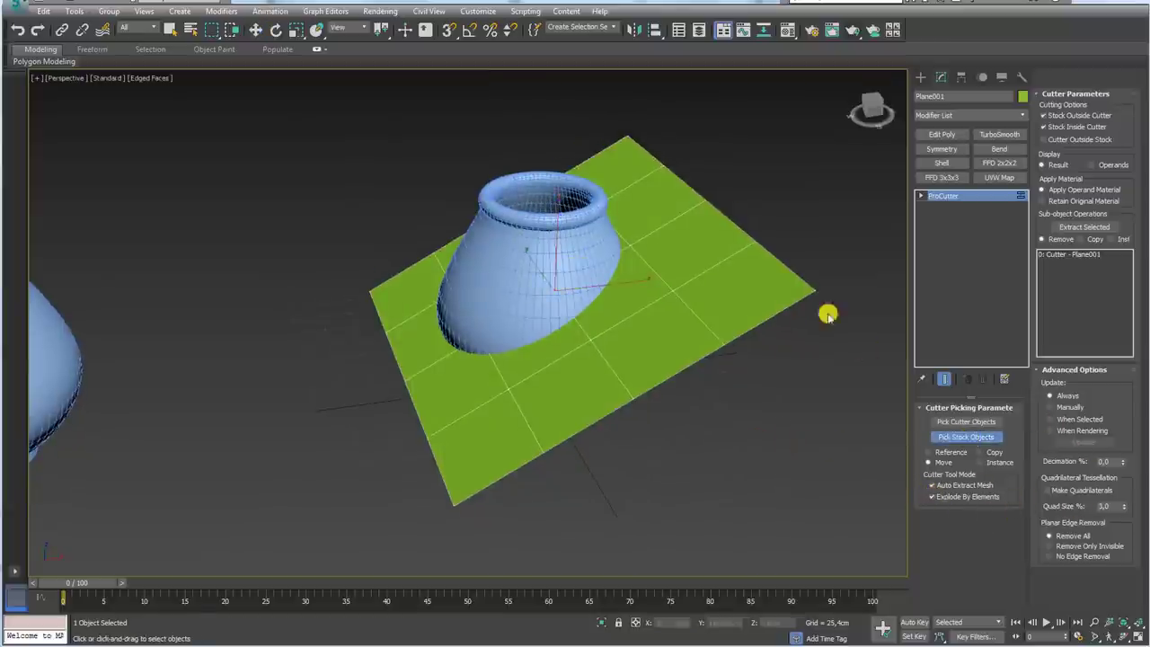
{"action": "left_click", "coordinate": [576, 246]}
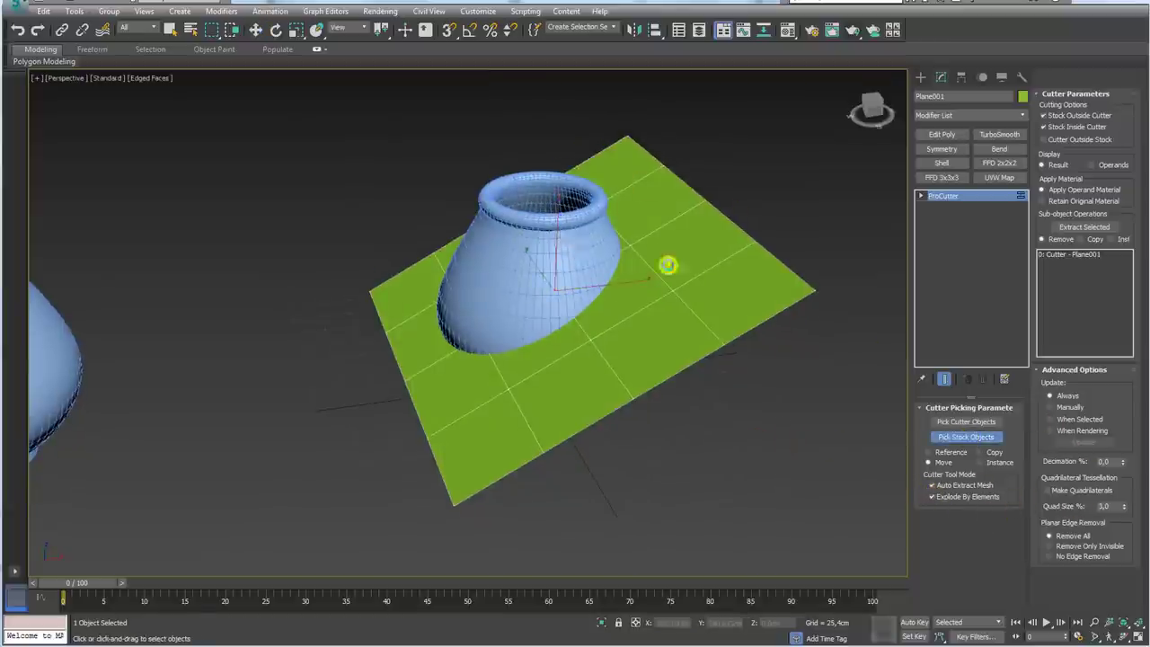
{"action": "mouse_move", "coordinate": [606, 282]}
{"action": "middle_mouse_down", "text": "alt"}
{"action": "mouse_move", "coordinate": [688, 326]}
{"action": "mouse_move", "coordinate": [624, 316]}
{"action": "middle_mouse_up", "text": "alt"}
Test-move the bowl and top pieces apart, undoing each move.
{"action": "left_click", "coordinate": [581, 290]}
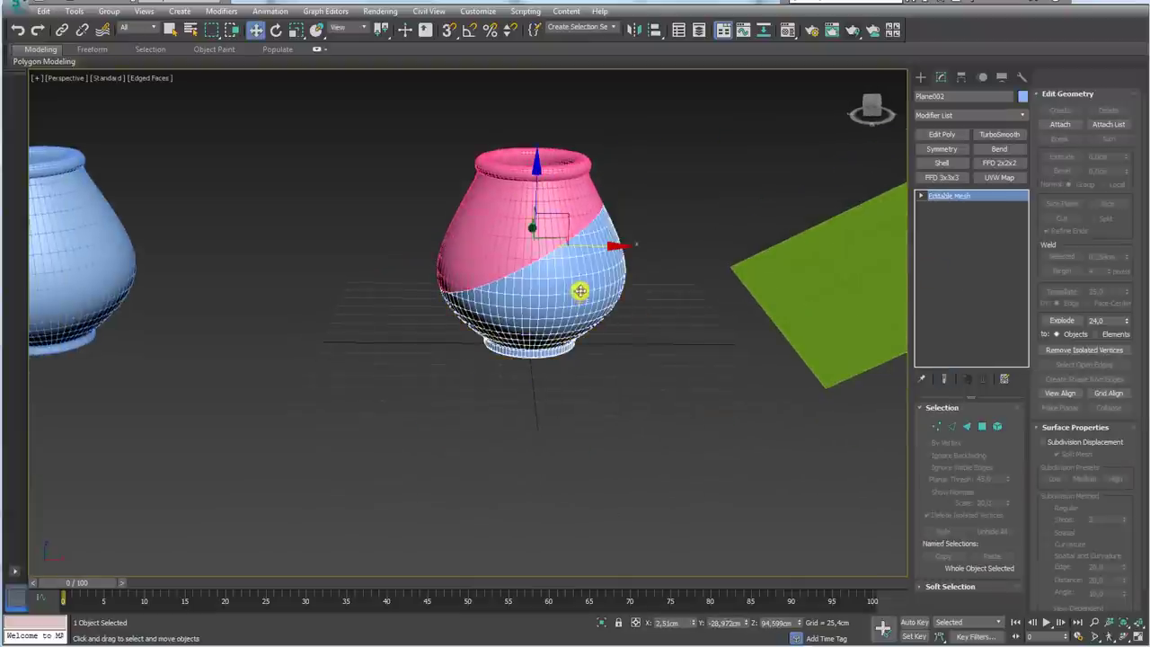
{"action": "left_click_drag", "start_coordinate": [558, 218], "coordinate": [688, 243]}
{"action": "key", "text": "ctrl+z"}
{"action": "left_click", "coordinate": [538, 210]}
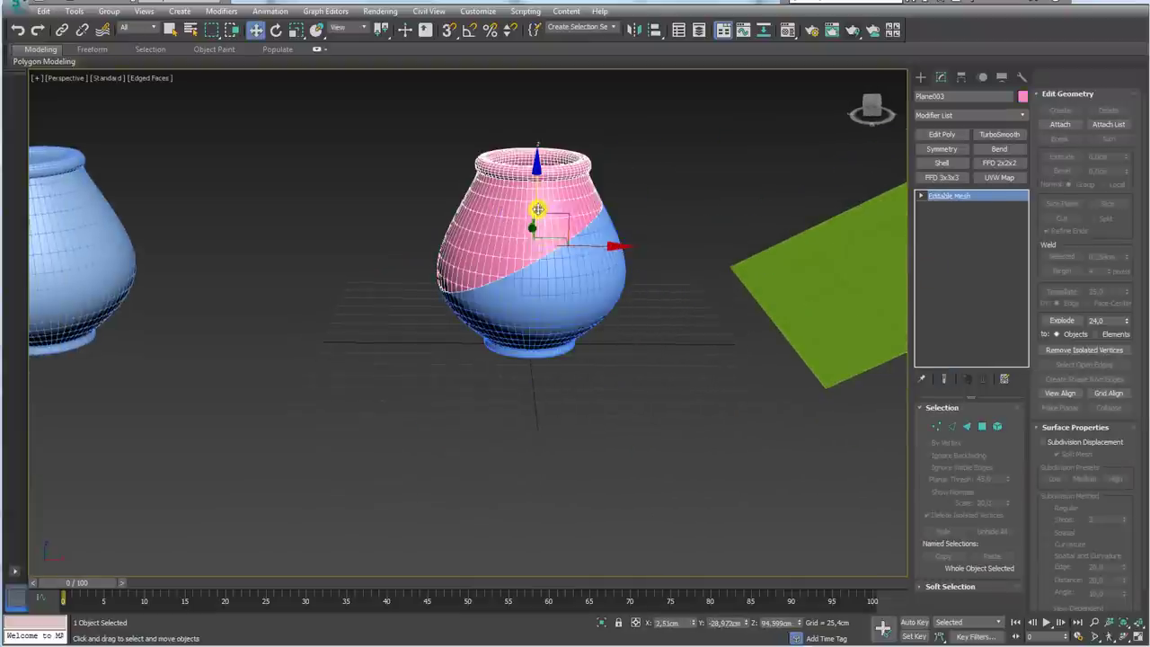
{"action": "left_click_drag", "start_coordinate": [538, 209], "coordinate": [373, 189]}
{"action": "mouse_move", "coordinate": [530, 213]}
{"action": "middle_mouse_down", "text": "alt"}
{"action": "mouse_move", "coordinate": [612, 290]}
{"action": "mouse_move", "coordinate": [679, 465]}
{"action": "mouse_move", "coordinate": [624, 351]}
{"action": "mouse_move", "coordinate": [538, 272]}
{"action": "middle_mouse_up", "text": "alt"}
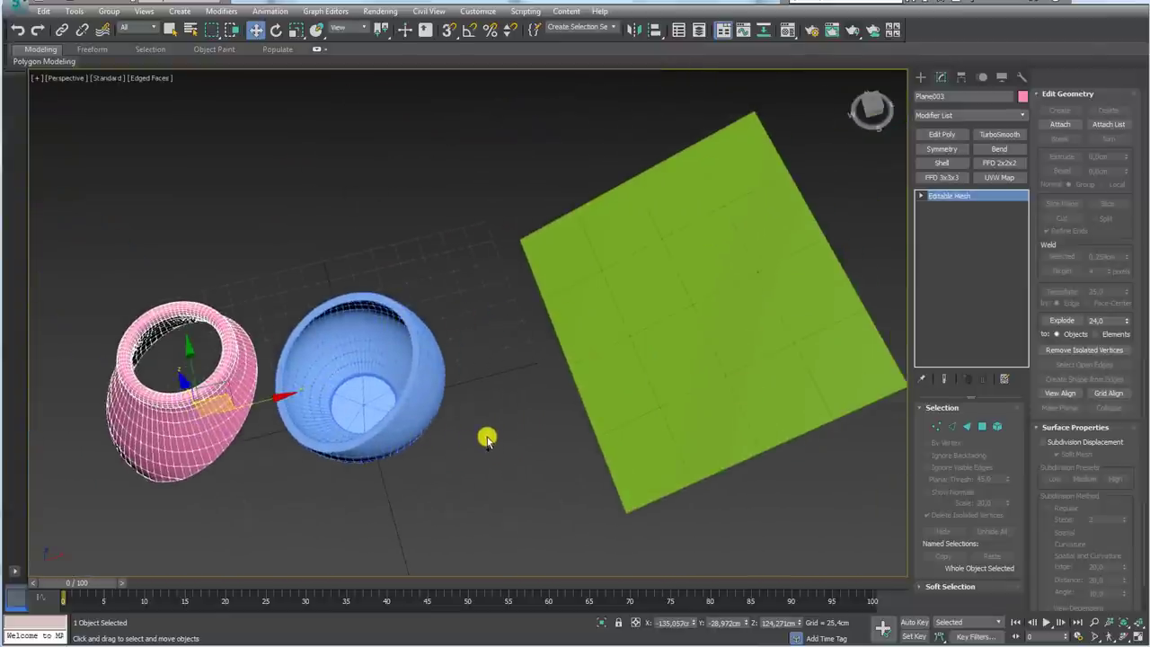
{"action": "key", "text": "ctrl+z"}
Move both cut vase pieces left and place the original vase to their right.
{"action": "mouse_move", "coordinate": [486, 438]}
{"action": "middle_mouse_down", "text": "alt"}
{"action": "mouse_move", "coordinate": [529, 368]}
{"action": "mouse_move", "coordinate": [531, 419]}
{"action": "mouse_move", "coordinate": [617, 386]}
{"action": "middle_mouse_up", "text": "alt"}
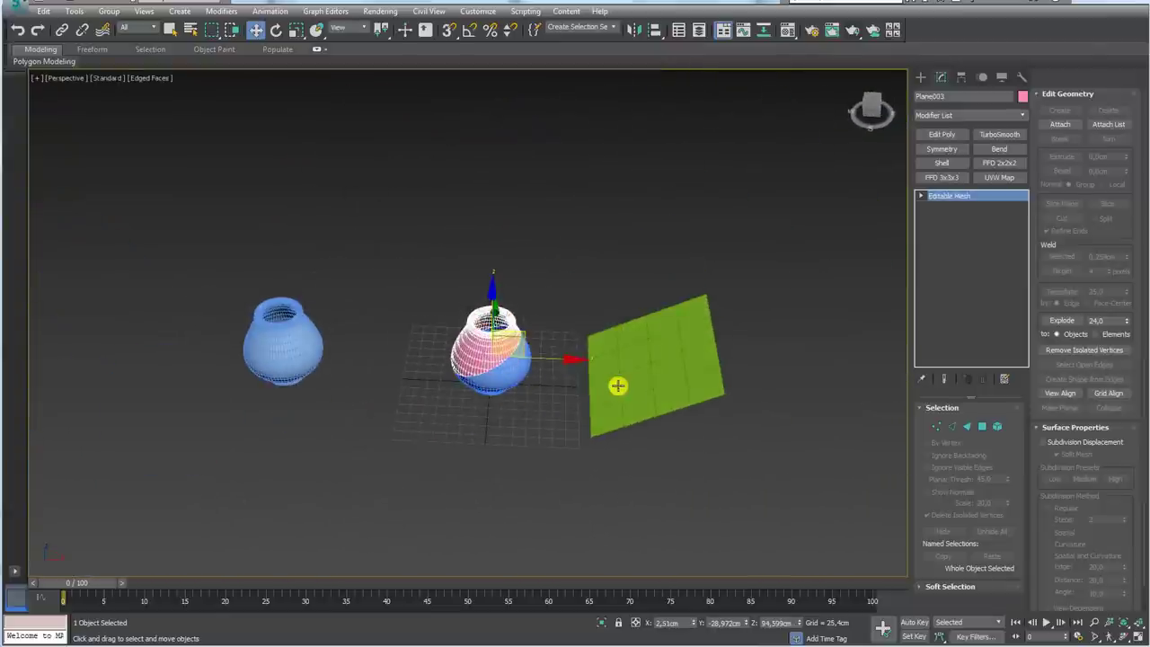
{"action": "left_click", "coordinate": [484, 356], "text": "ctrl"}
{"action": "left_click_drag", "start_coordinate": [552, 354], "coordinate": [439, 355]}
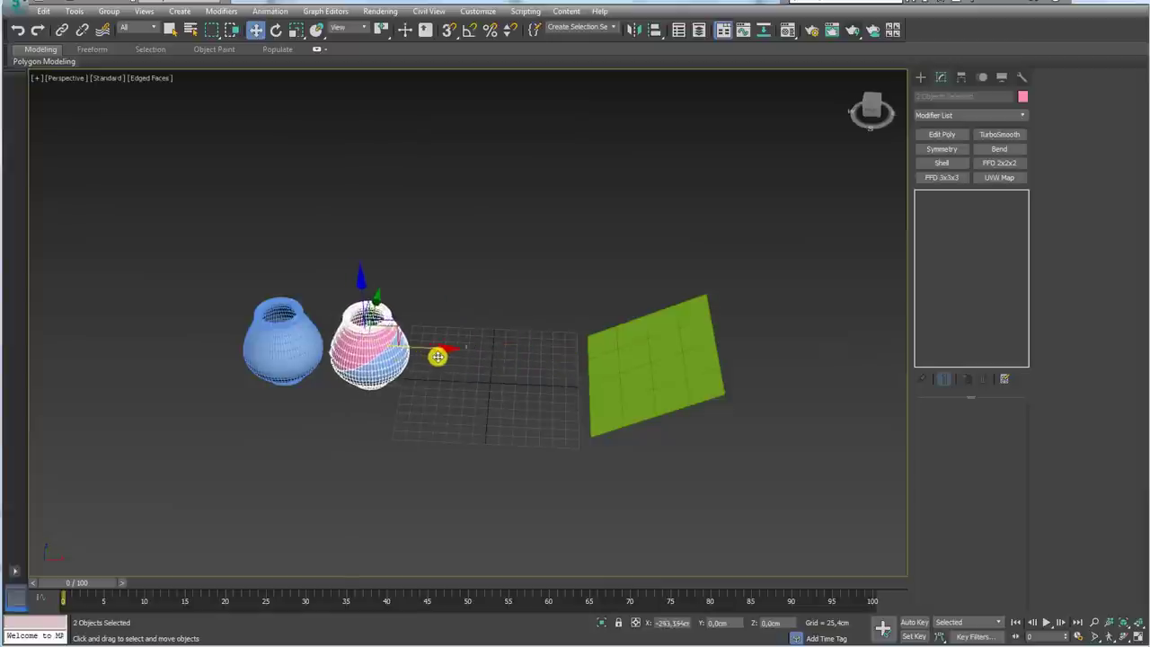
{"action": "left_click", "coordinate": [315, 371]}
{"action": "left_click_drag", "start_coordinate": [318, 352], "coordinate": [538, 361]}
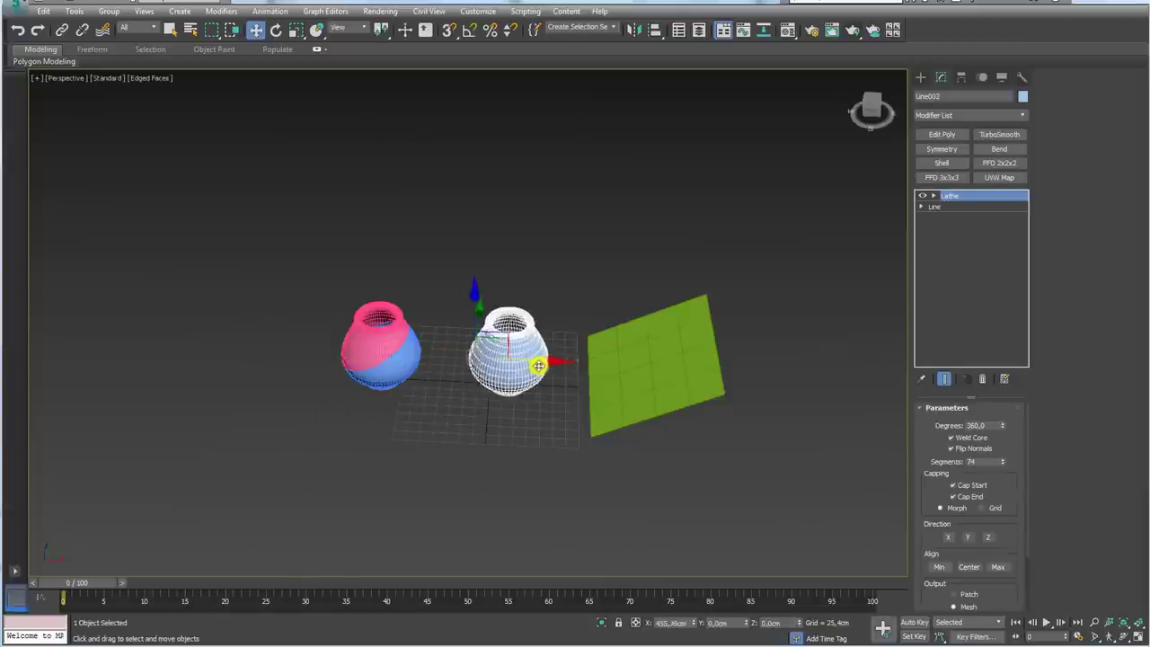
{"action": "scroll", "coordinate": [419, 392], "scroll_direction": "up", "scroll_amount": 5}
{"action": "middle_click_drag", "start_coordinate": [603, 390], "coordinate": [621, 313]}
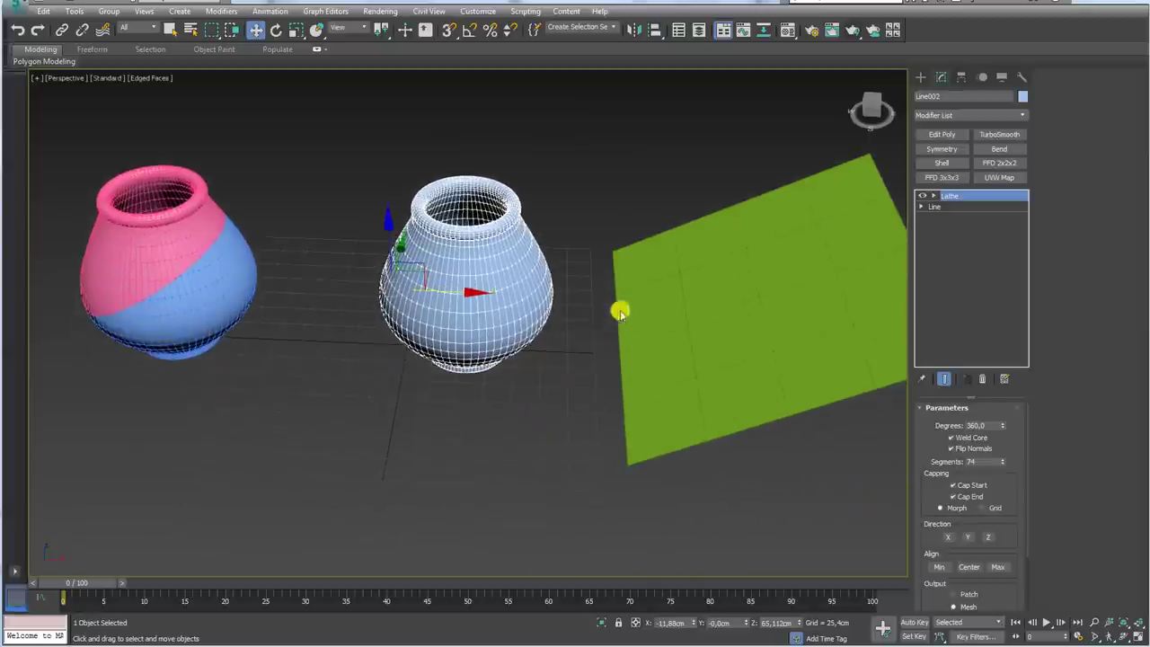
Select the green cutter plane and delete it.
{"action": "left_click", "coordinate": [705, 289]}
{"action": "mouse_move", "coordinate": [706, 289]}
{"action": "middle_mouse_down", "text": "alt"}
{"action": "mouse_move", "coordinate": [521, 336]}
{"action": "mouse_move", "coordinate": [684, 296]}
{"action": "middle_mouse_up", "text": "alt"}
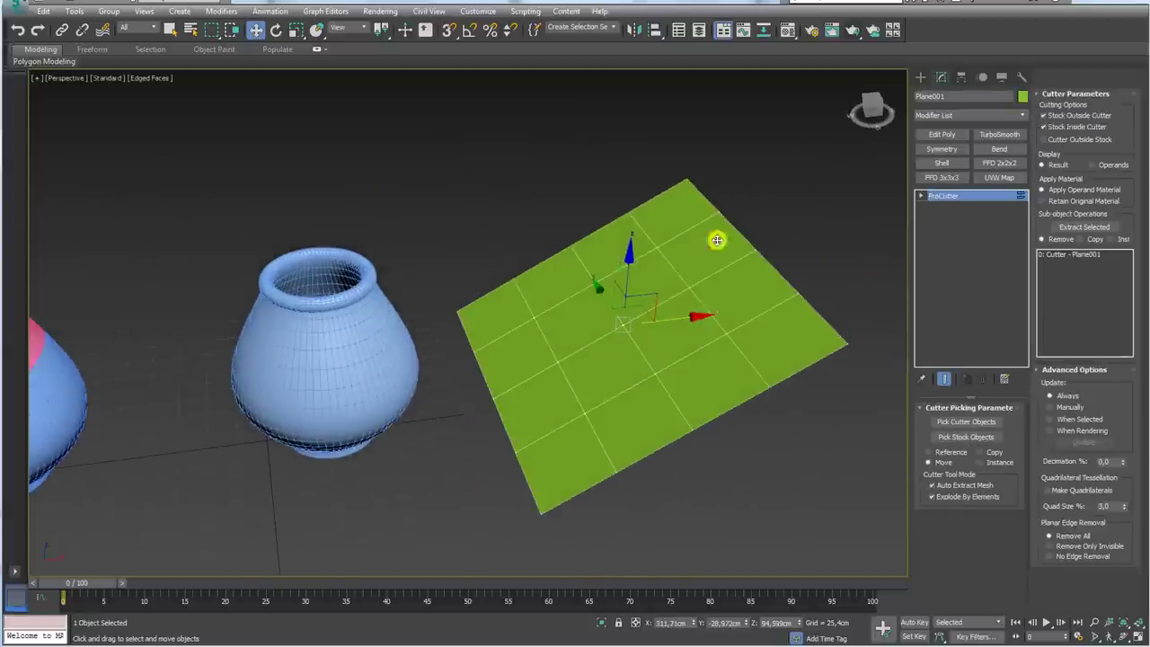
{"action": "key", "text": "Delete"}
{"action": "left_click", "coordinate": [920, 77]}
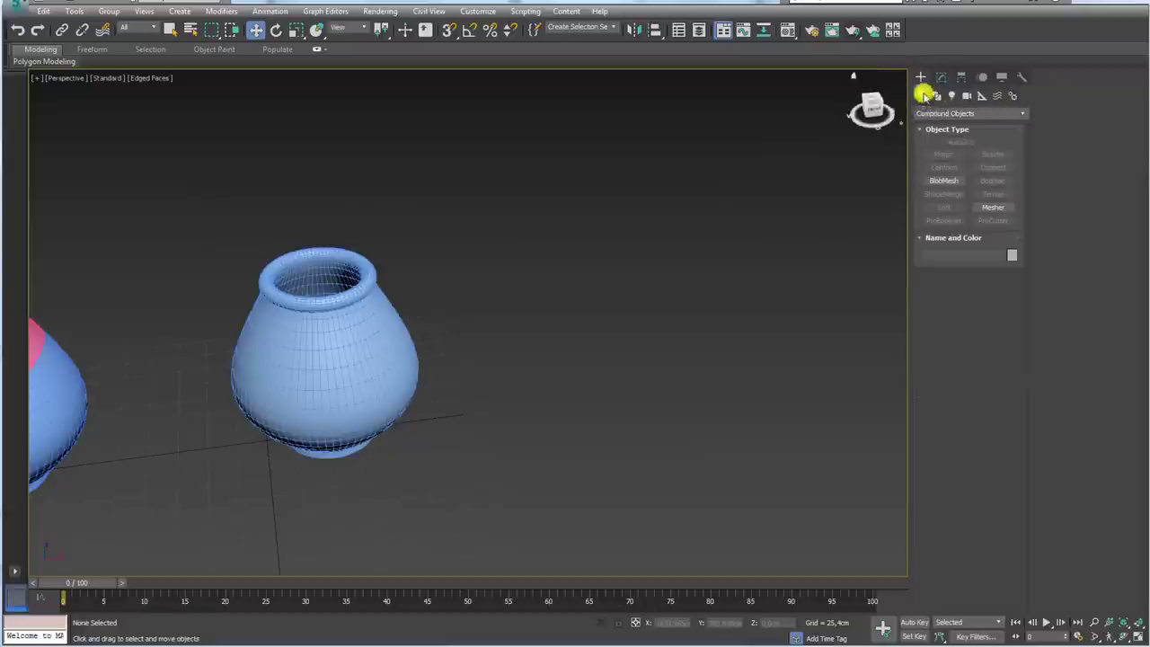
Draw Plane004 right of the blue vase with 29 length and 44 width segments.
{"action": "left_click", "coordinate": [935, 113]}
{"action": "left_click", "coordinate": [939, 123]}
{"action": "left_click", "coordinate": [995, 208]}
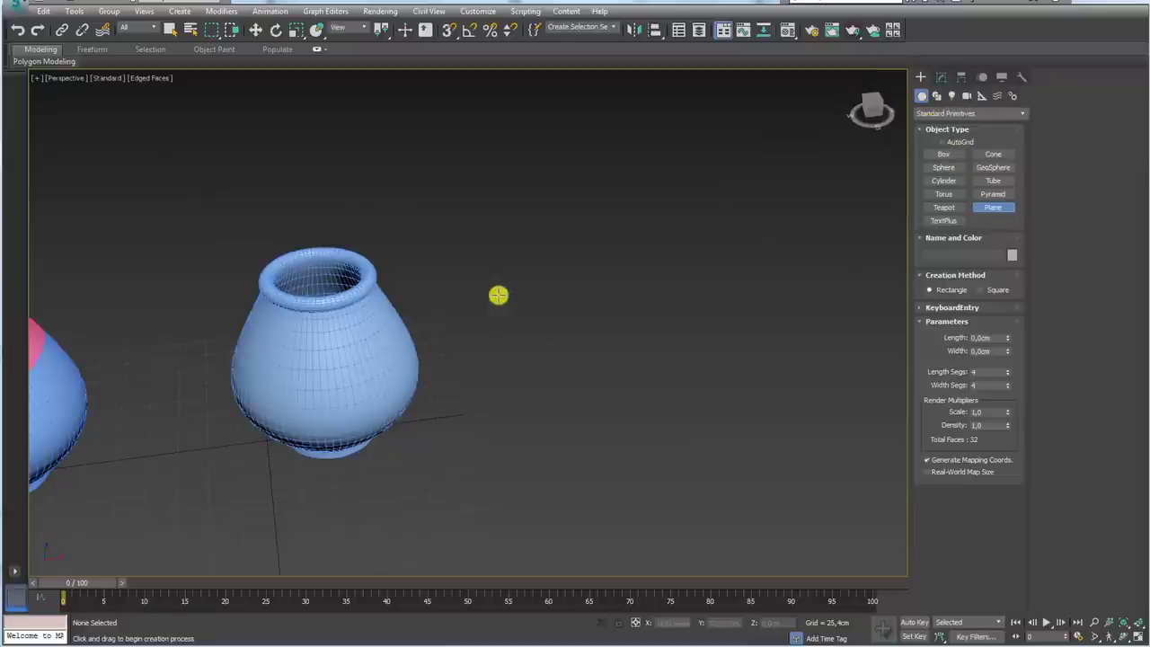
{"action": "mouse_move", "coordinate": [497, 294]}
{"action": "left_mouse_down"}
{"action": "mouse_move", "coordinate": [771, 450]}
{"action": "mouse_move", "coordinate": [843, 418]}
{"action": "left_mouse_up"}
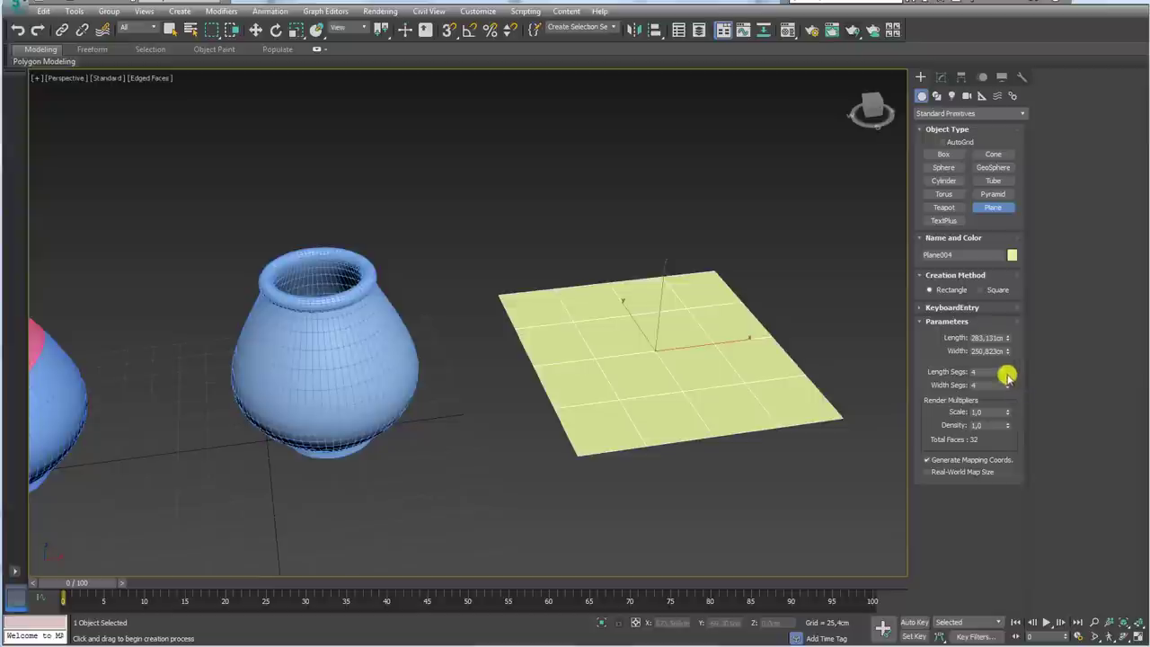
{"action": "left_click_drag", "start_coordinate": [1007, 376], "coordinate": [1004, 340]}
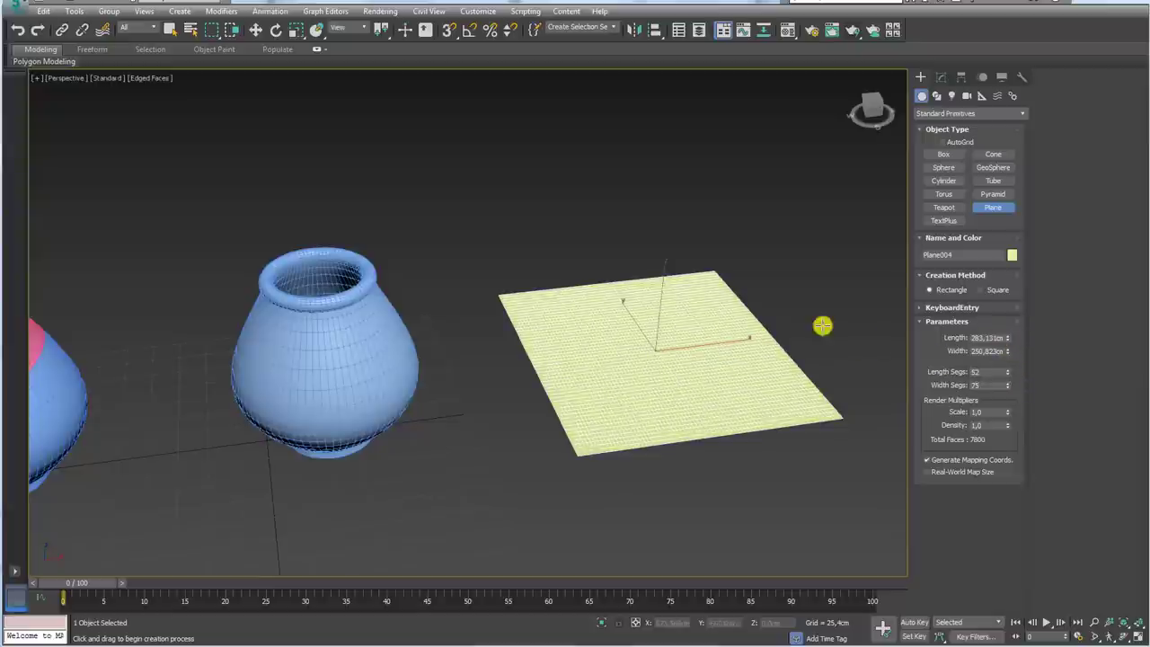
{"action": "middle_click_drag", "start_coordinate": [824, 325], "coordinate": [998, 398], "text": "alt"}
{"action": "left_click_drag", "start_coordinate": [1009, 393], "coordinate": [1009, 406]}
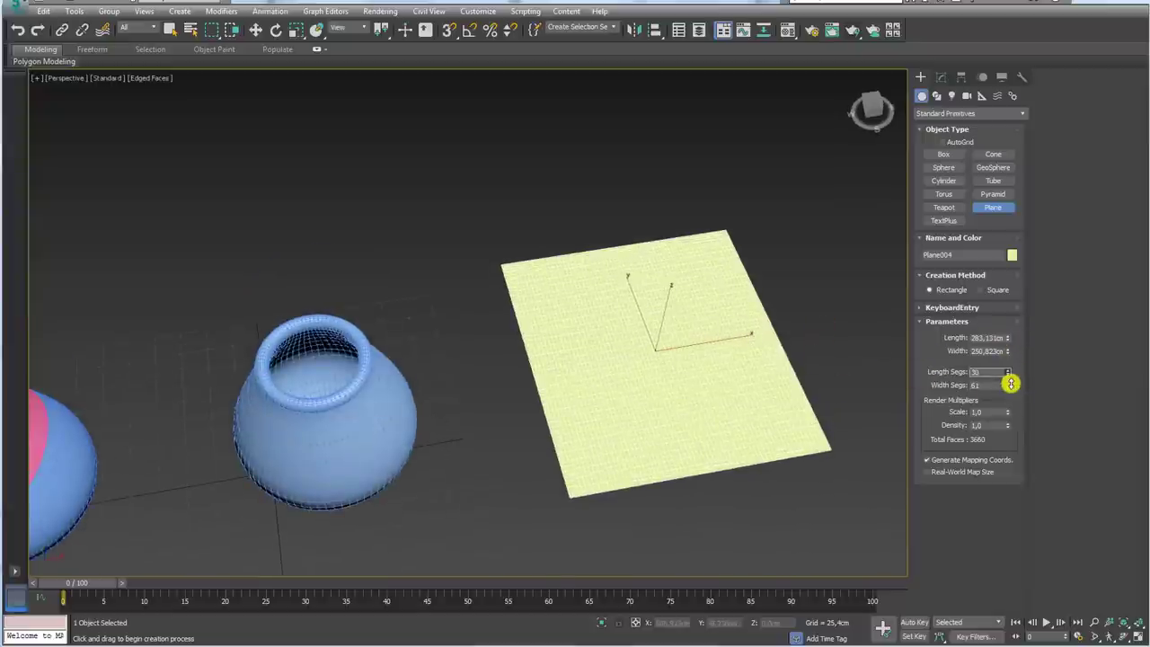
{"action": "middle_click_drag", "start_coordinate": [799, 398], "coordinate": [963, 389], "text": "alt"}
{"action": "left_click_drag", "start_coordinate": [1011, 384], "coordinate": [1011, 400]}
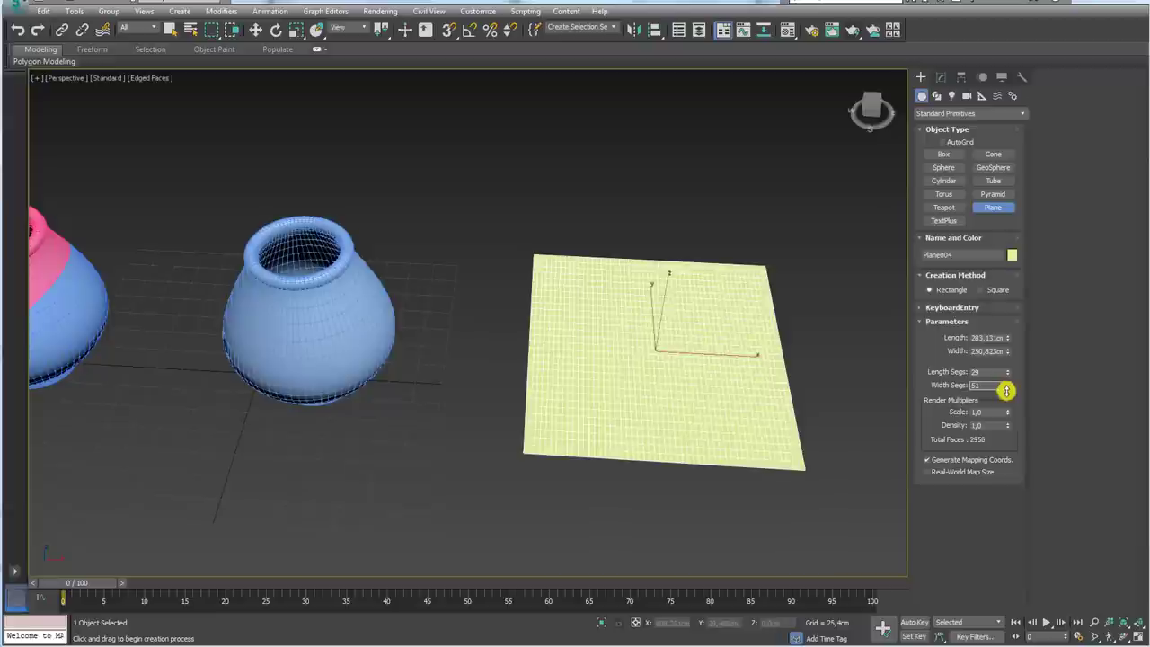
{"action": "left_click", "coordinate": [941, 77]}
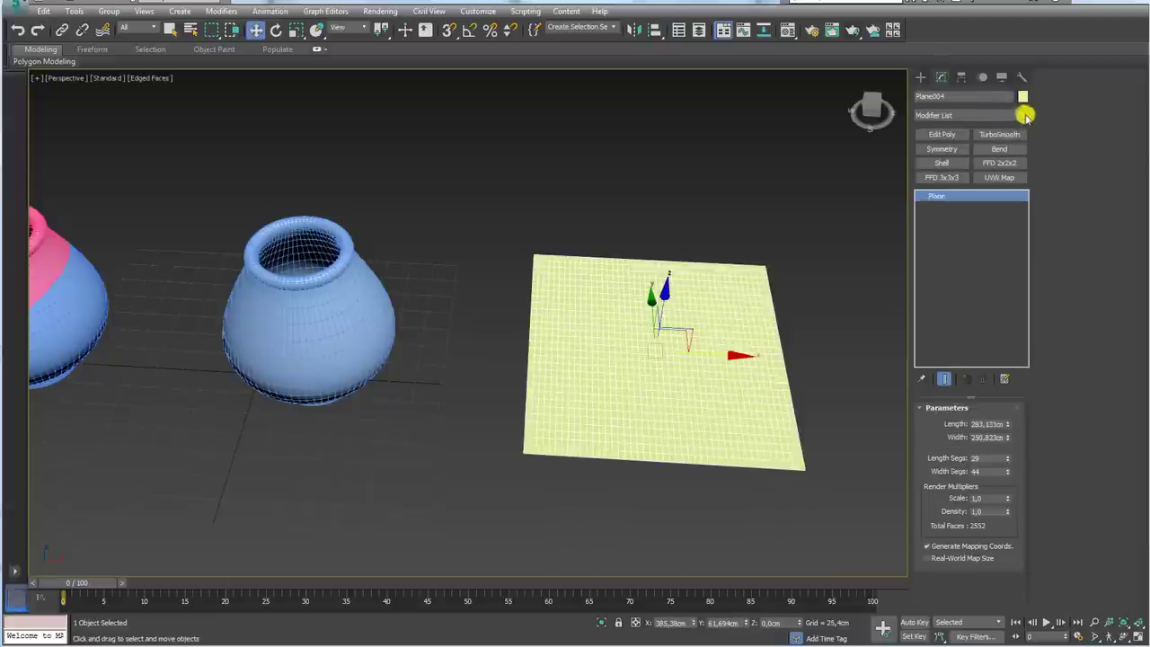
Add a Noise modifier to Plane004 with scale 49, Fractal on and Z strength about 28.5 cm.
{"action": "left_click", "coordinate": [1026, 115]}
{"action": "left_click_drag", "start_coordinate": [1025, 141], "coordinate": [1025, 330]}
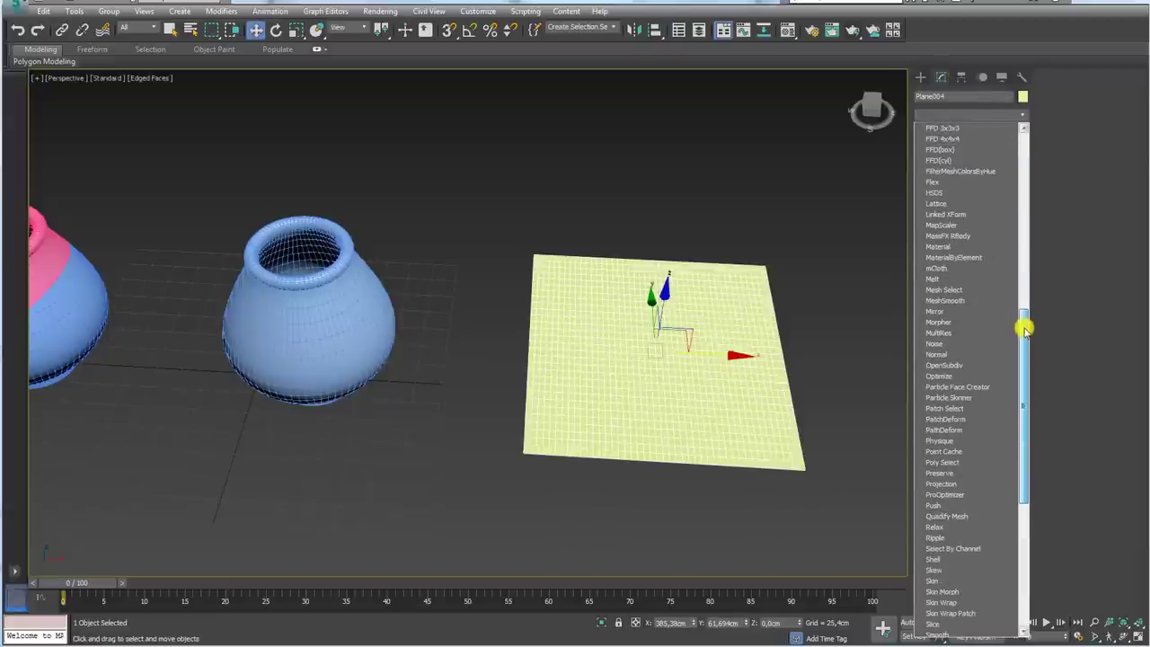
{"action": "left_click", "coordinate": [946, 345]}
{"action": "middle_click_drag", "start_coordinate": [809, 332], "coordinate": [629, 375], "text": "alt"}
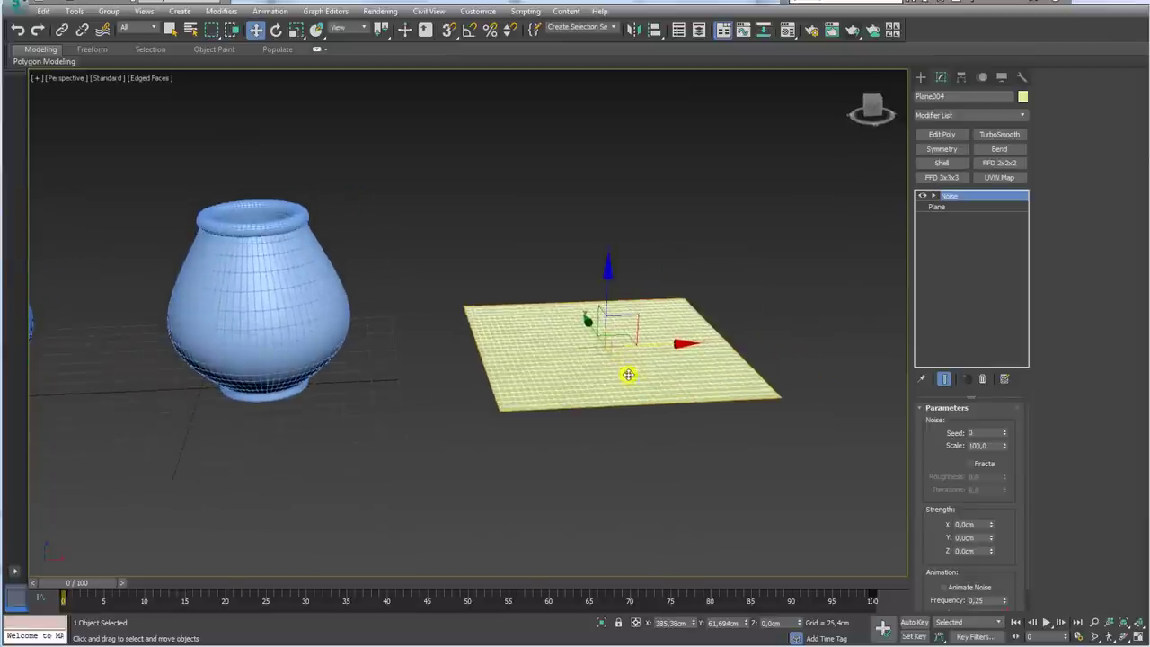
{"action": "mouse_move", "coordinate": [993, 551]}
{"action": "left_mouse_down"}
{"action": "mouse_move", "coordinate": [984, 206]}
{"action": "mouse_move", "coordinate": [875, 170]}
{"action": "mouse_move", "coordinate": [781, 102]}
{"action": "left_mouse_up"}
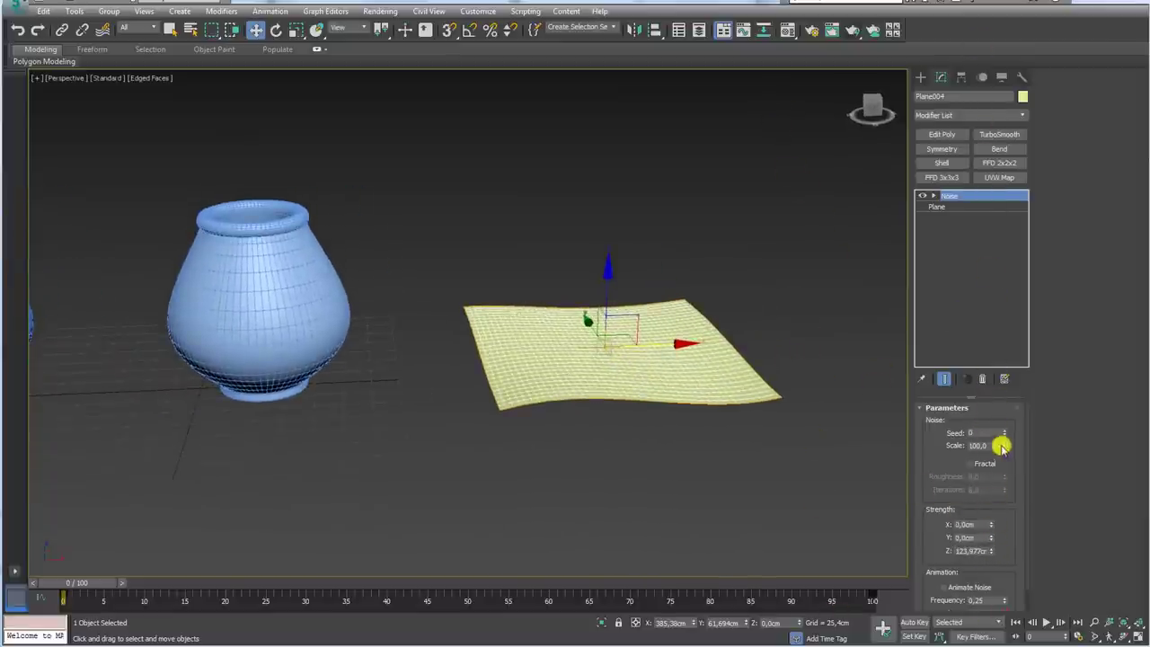
{"action": "left_click_drag", "start_coordinate": [1002, 445], "coordinate": [1004, 477]}
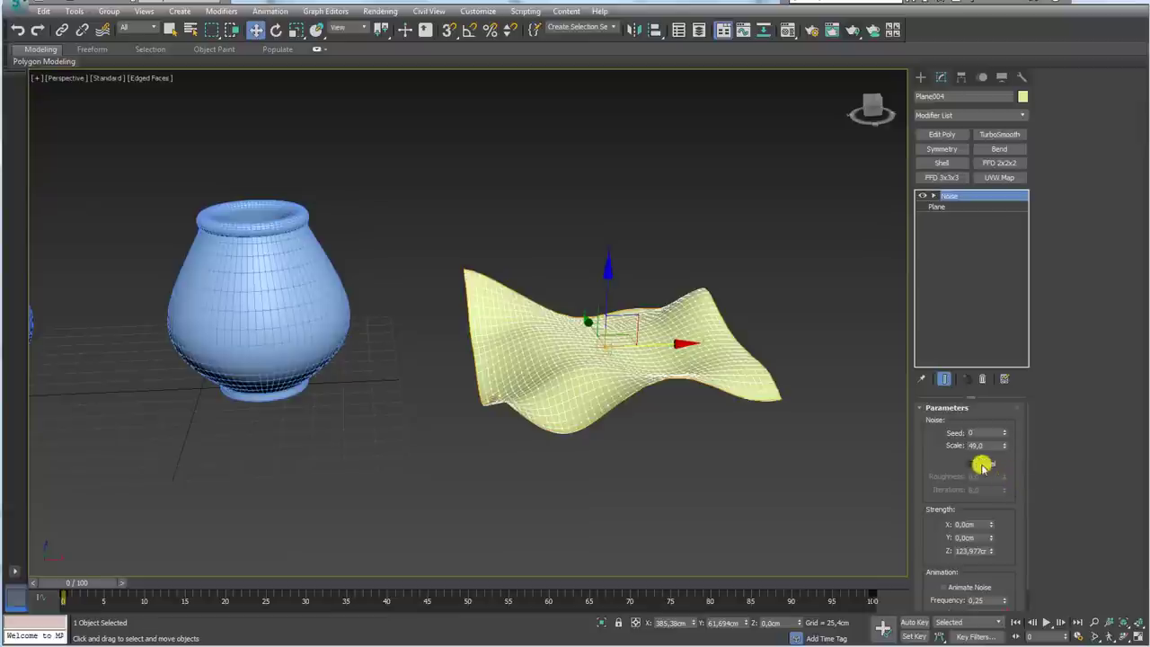
{"action": "left_click", "coordinate": [971, 463]}
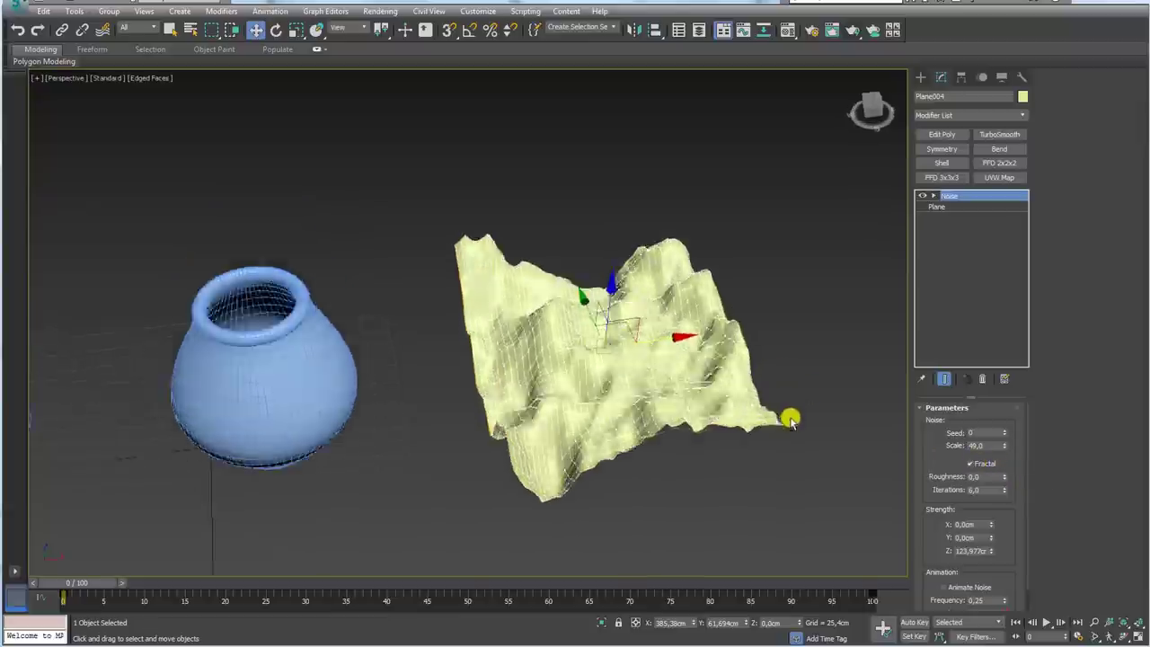
{"action": "mouse_move", "coordinate": [991, 551]}
{"action": "left_mouse_down"}
{"action": "mouse_move", "coordinate": [978, 585]}
{"action": "mouse_move", "coordinate": [997, 599]}
{"action": "left_mouse_up"}
{"action": "mouse_move", "coordinate": [619, 374]}
{"action": "middle_mouse_down"}
{"action": "mouse_move", "coordinate": [750, 380]}
{"action": "mouse_move", "coordinate": [770, 362]}
{"action": "middle_mouse_up"}
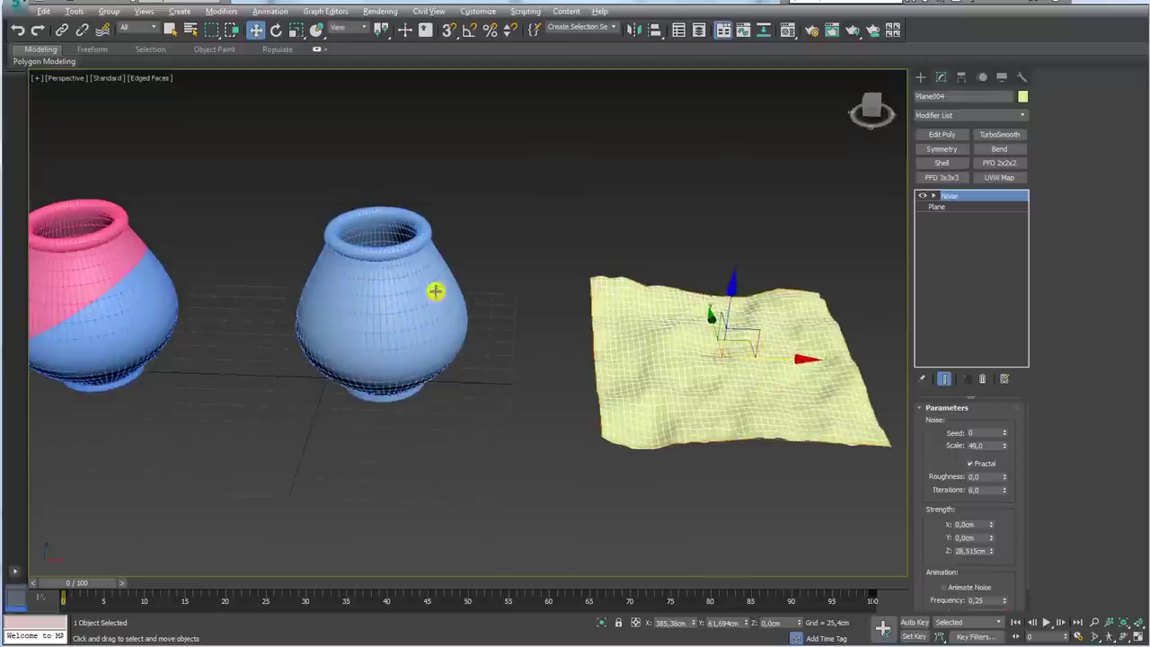
Align Plane004 center-to-center with the blue vase on X, Y and Z positions.
{"action": "left_click", "coordinate": [393, 335]}
{"action": "left_click", "coordinate": [562, 241]}
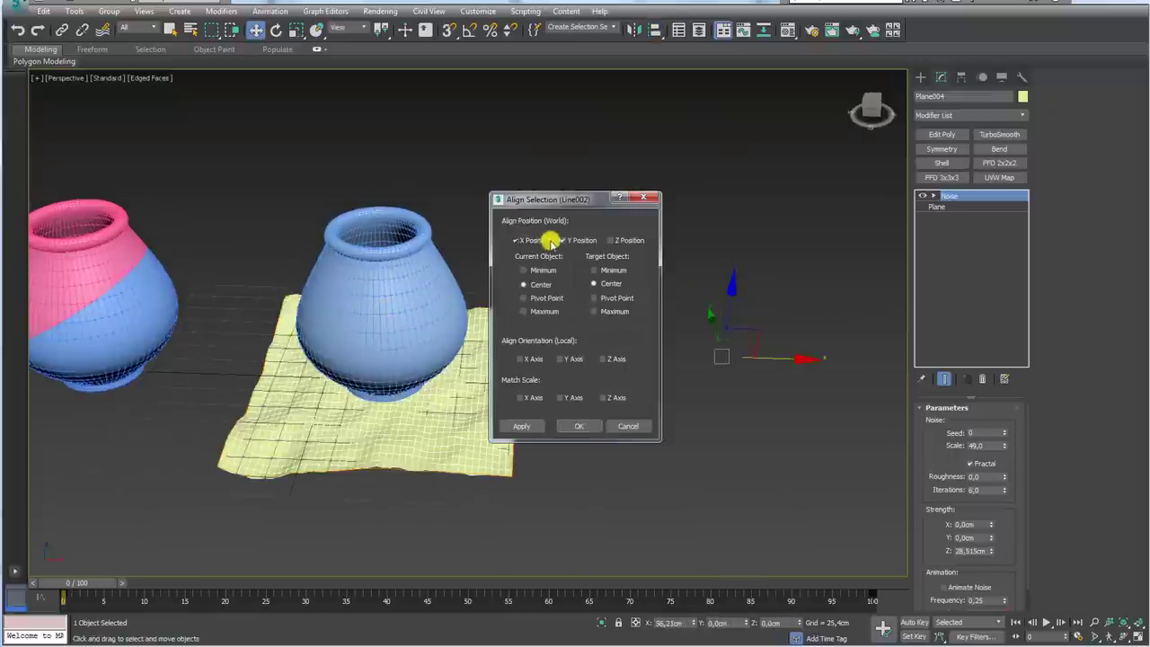
{"action": "left_click", "coordinate": [611, 241]}
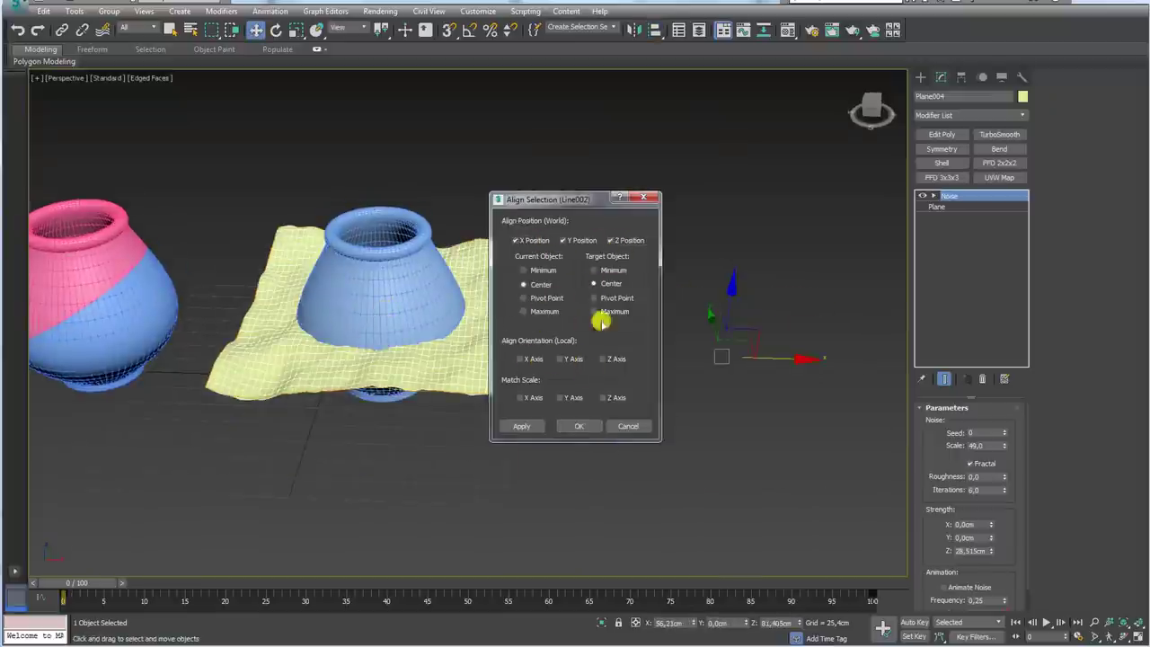
{"action": "left_click", "coordinate": [578, 426]}
{"action": "mouse_move", "coordinate": [638, 411]}
{"action": "middle_mouse_down", "text": "alt"}
{"action": "mouse_move", "coordinate": [755, 398]}
{"action": "mouse_move", "coordinate": [699, 368]}
{"action": "mouse_move", "coordinate": [629, 353]}
{"action": "mouse_move", "coordinate": [615, 336]}
{"action": "mouse_move", "coordinate": [452, 333]}
{"action": "middle_mouse_up", "text": "alt"}
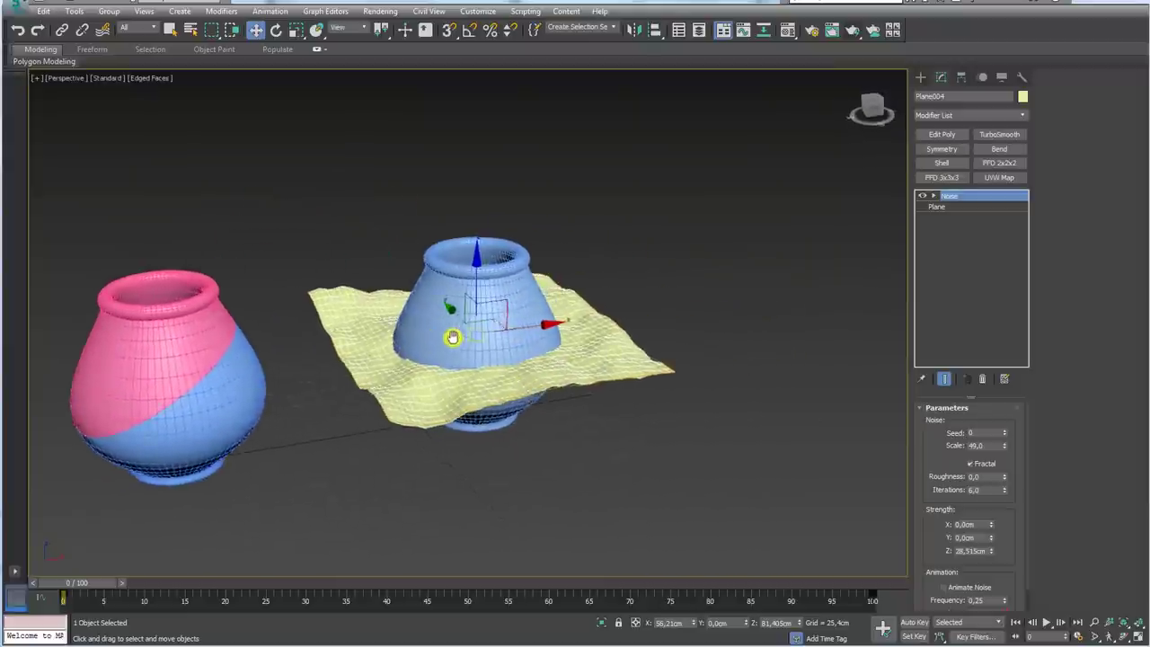
{"action": "scroll", "coordinate": [545, 359], "scroll_direction": "up", "scroll_amount": 2}
{"action": "scroll", "coordinate": [519, 361], "scroll_direction": "down", "scroll_amount": 4}
{"action": "mouse_move", "coordinate": [519, 361]}
{"action": "middle_mouse_down", "text": "alt"}
{"action": "mouse_move", "coordinate": [518, 480]}
{"action": "mouse_move", "coordinate": [531, 365]}
{"action": "mouse_move", "coordinate": [452, 336]}
{"action": "middle_mouse_up", "text": "alt"}
{"action": "scroll", "coordinate": [438, 345], "scroll_direction": "up", "scroll_amount": 3}
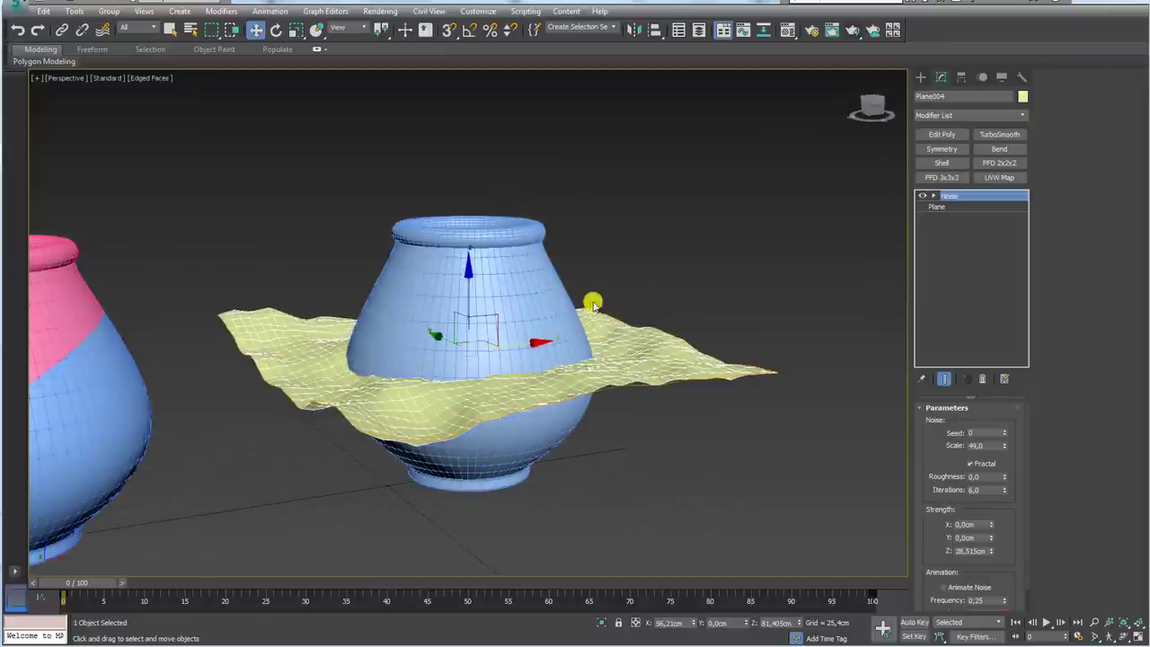
{"action": "mouse_move", "coordinate": [593, 306]}
{"action": "middle_mouse_down", "text": "alt"}
{"action": "mouse_move", "coordinate": [617, 326]}
{"action": "mouse_move", "coordinate": [616, 367]}
{"action": "mouse_move", "coordinate": [609, 329]}
{"action": "mouse_move", "coordinate": [474, 307]}
{"action": "middle_mouse_up", "text": "alt"}
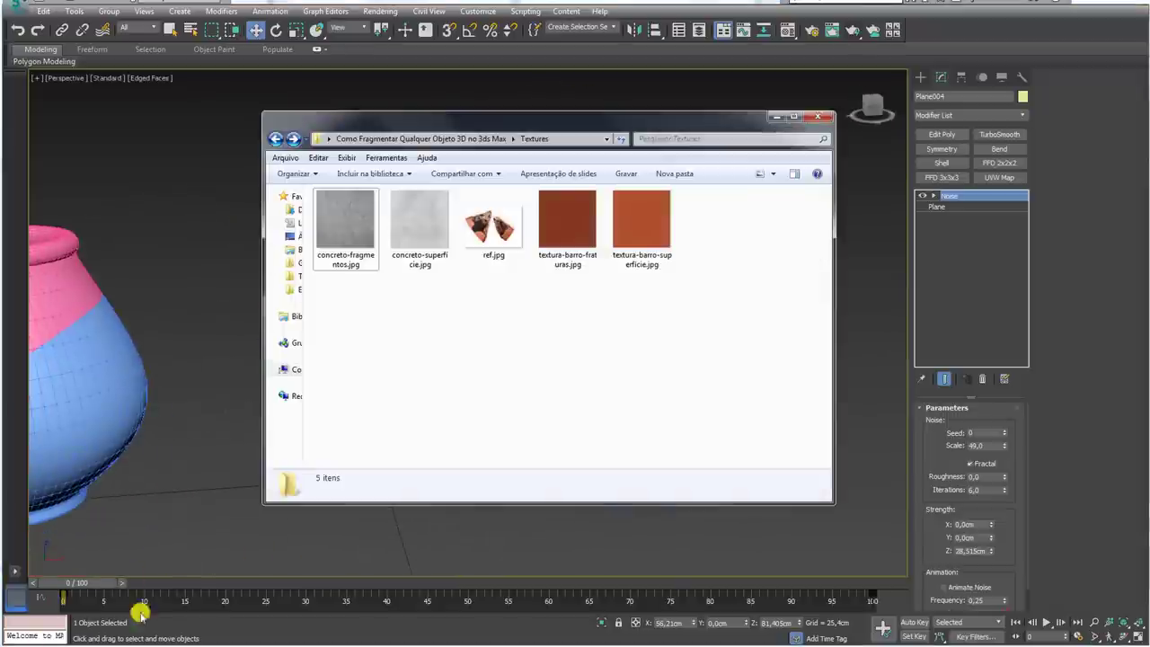
{"action": "double_click", "coordinate": [492, 226]}
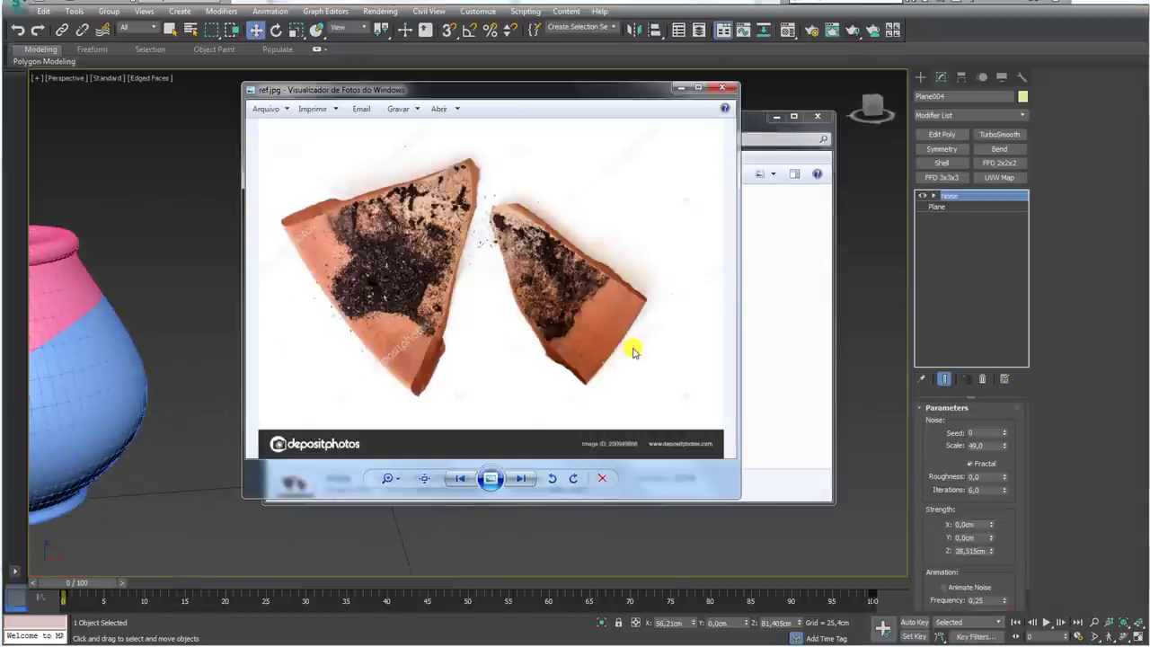
{"action": "scroll", "coordinate": [617, 343], "scroll_direction": "up", "scroll_amount": 2}
{"action": "scroll", "coordinate": [501, 314], "scroll_direction": "up", "scroll_amount": 2}
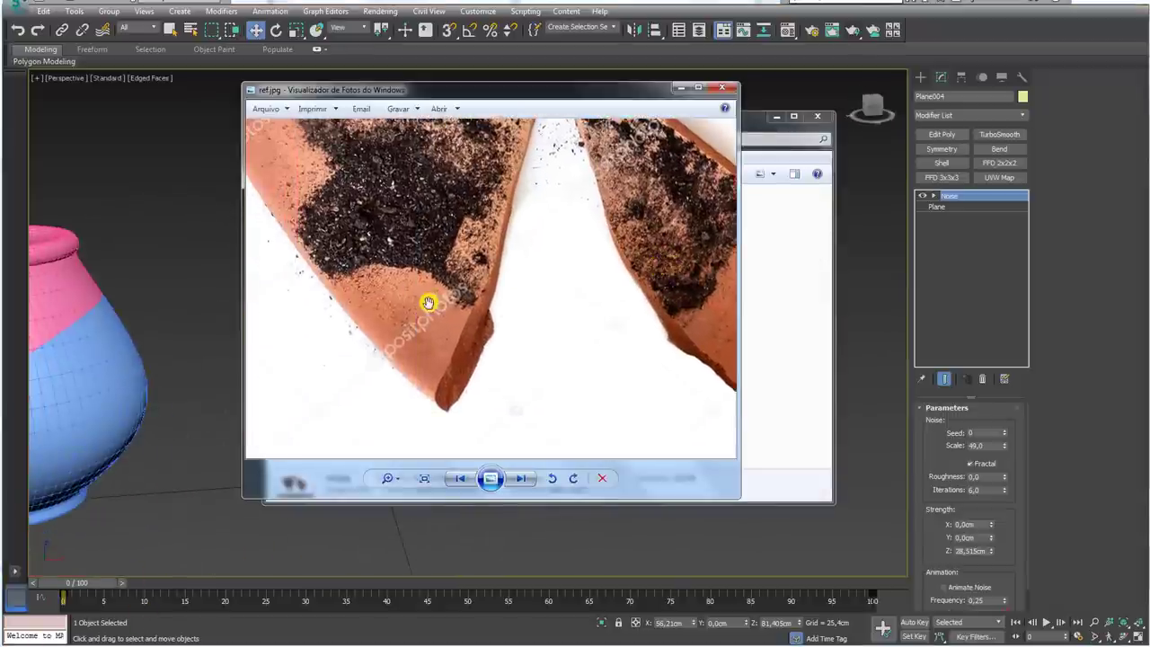
{"action": "left_click_drag", "start_coordinate": [422, 287], "coordinate": [369, 347]}
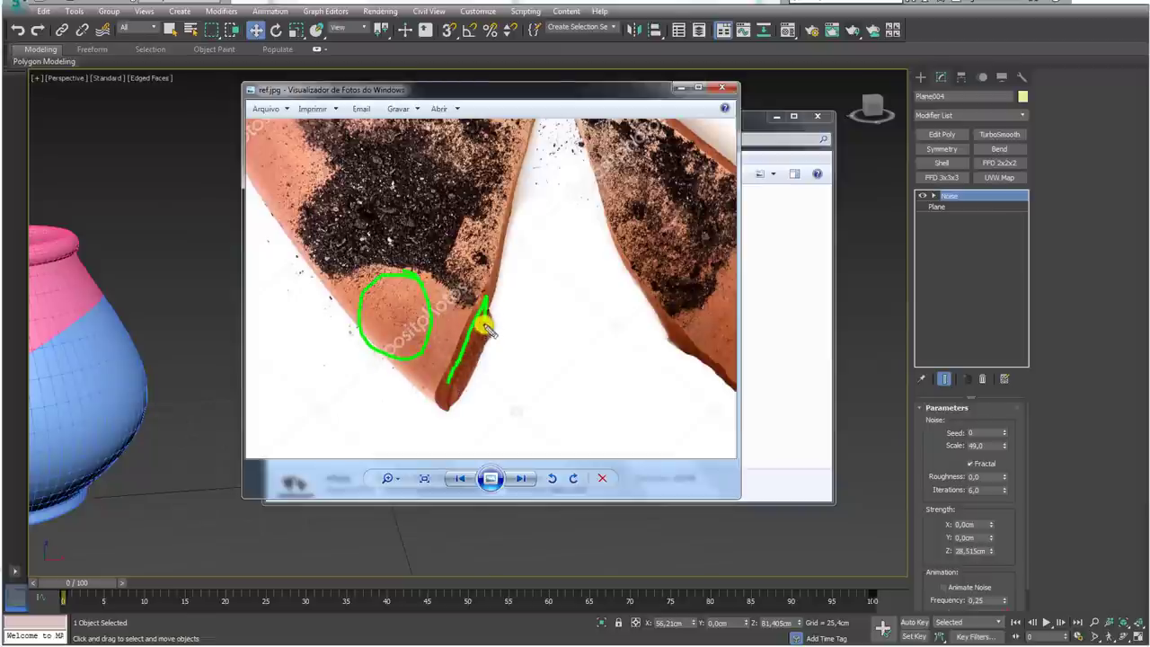
{"action": "left_click_drag", "start_coordinate": [485, 327], "coordinate": [460, 373]}
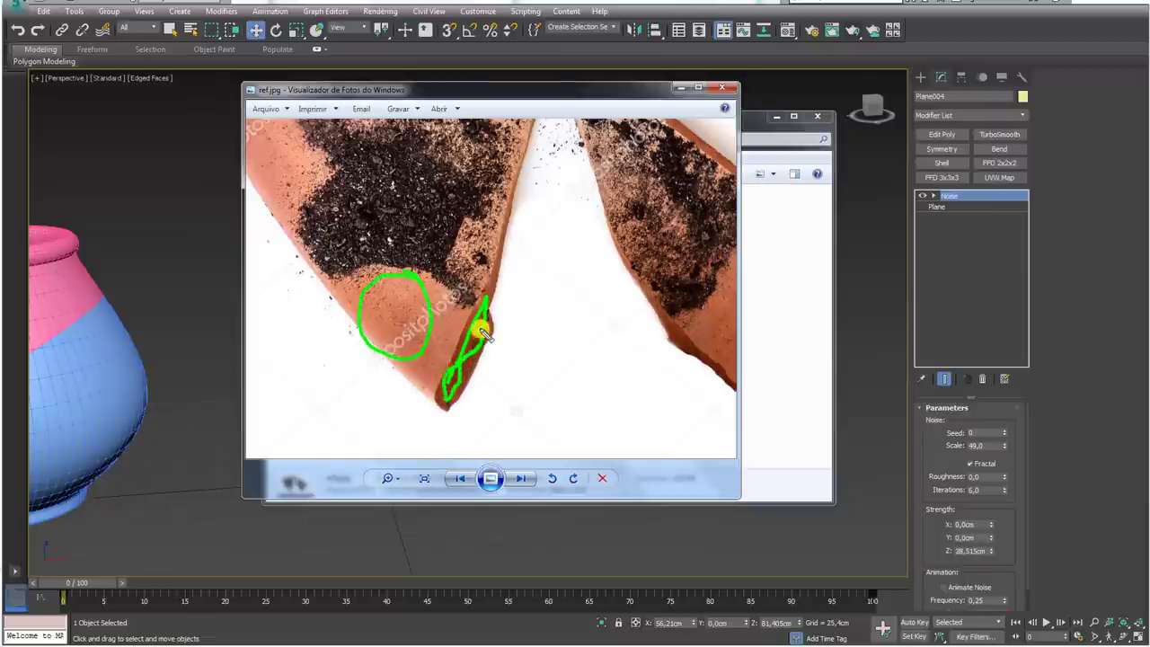
{"action": "key", "text": "Escape"}
{"action": "left_click", "coordinate": [682, 87]}
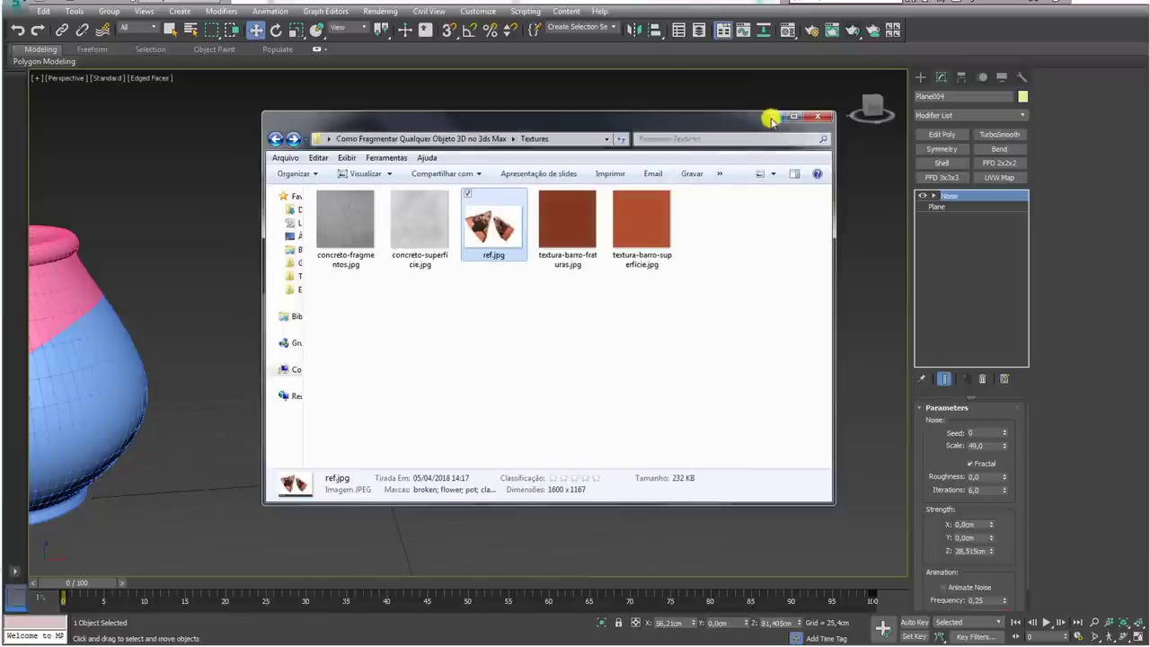
{"action": "left_click", "coordinate": [776, 117]}
{"action": "middle_click_drag", "start_coordinate": [645, 269], "coordinate": [608, 324], "text": "alt"}
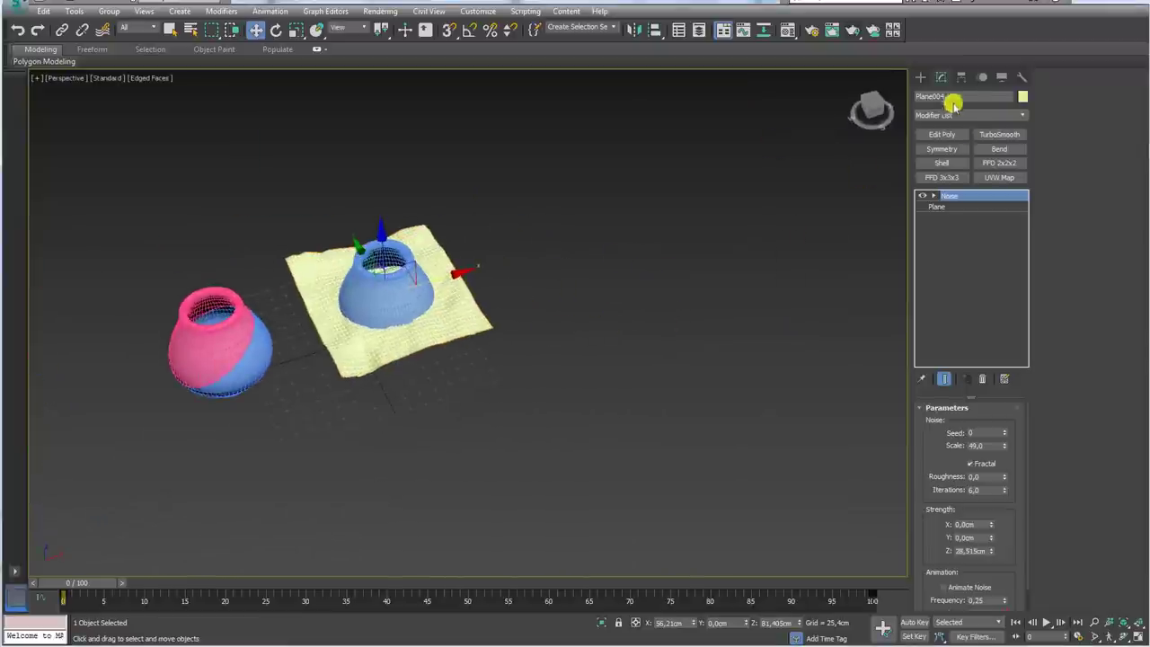
Create a box and a sphere, moving the sphere up against the box's upper corner.
{"action": "left_click", "coordinate": [920, 76]}
{"action": "left_click", "coordinate": [941, 158]}
{"action": "left_click_drag", "start_coordinate": [554, 351], "coordinate": [629, 364]}
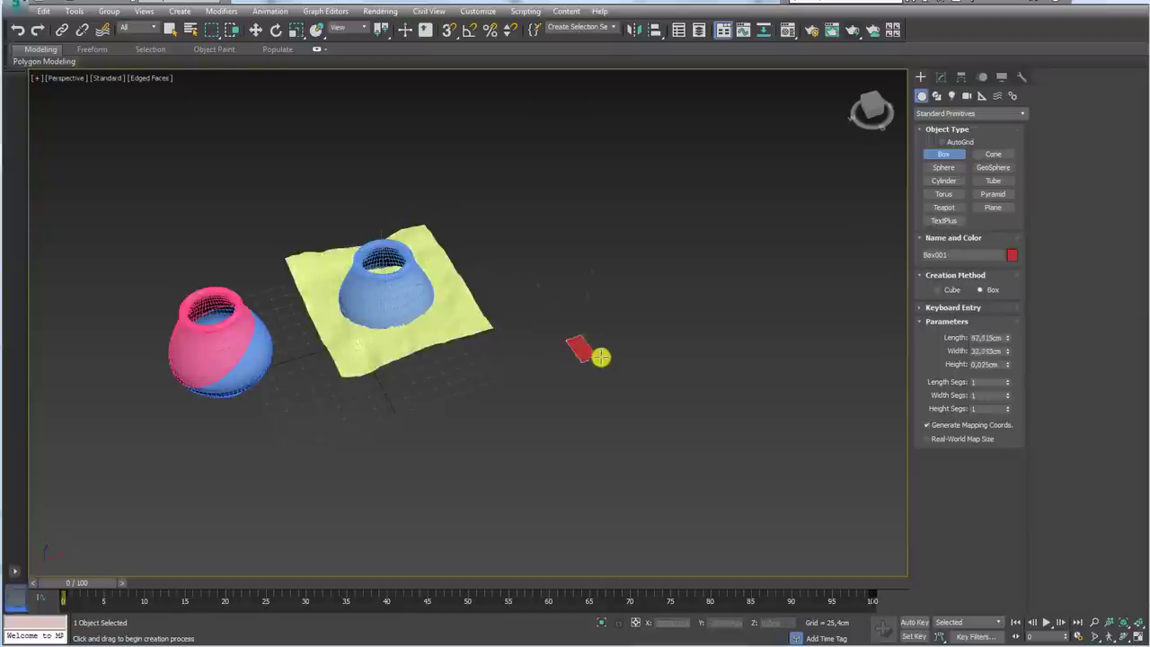
{"action": "left_click", "coordinate": [943, 168]}
{"action": "mouse_move", "coordinate": [752, 361]}
{"action": "left_mouse_down"}
{"action": "mouse_move", "coordinate": [784, 370]}
{"action": "mouse_move", "coordinate": [688, 288]}
{"action": "left_mouse_up"}
{"action": "right_click", "coordinate": [772, 376]}
{"action": "middle_click_drag", "start_coordinate": [688, 288], "coordinate": [706, 379], "text": "alt"}
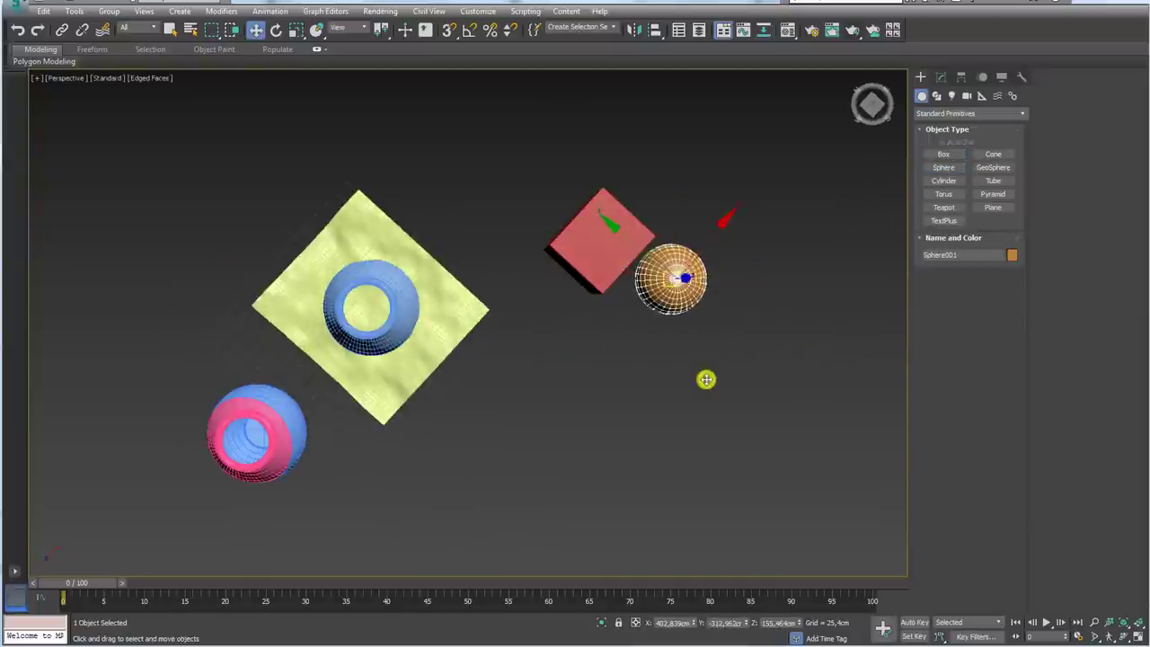
{"action": "left_click_drag", "start_coordinate": [669, 252], "coordinate": [650, 188]}
{"action": "middle_click_drag", "start_coordinate": [650, 188], "coordinate": [640, 166], "text": "alt"}
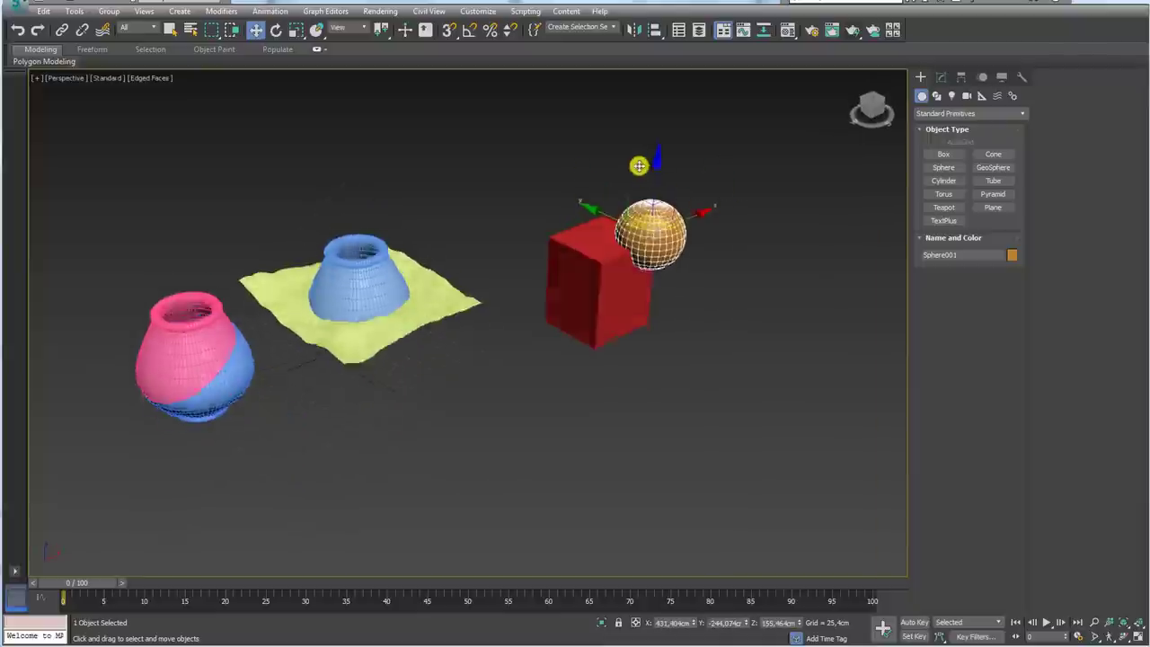
{"action": "scroll", "coordinate": [688, 172], "scroll_direction": "up", "scroll_amount": 4}
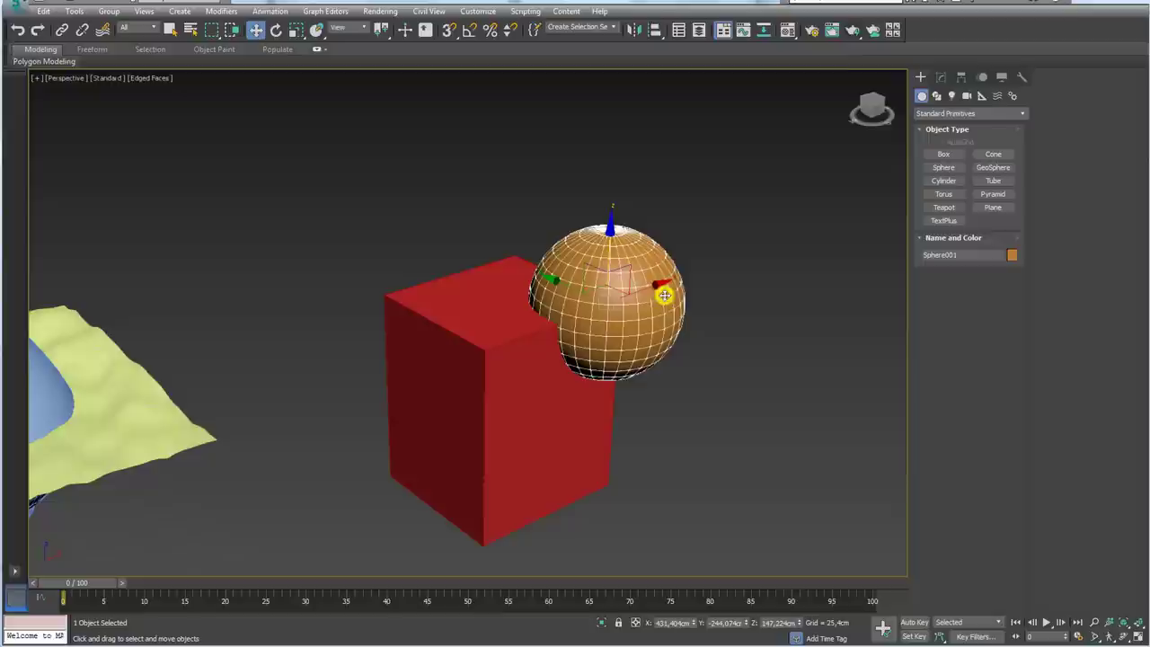
Give the box the yellow material and the sphere the blue material.
{"action": "left_click", "coordinate": [791, 30]}
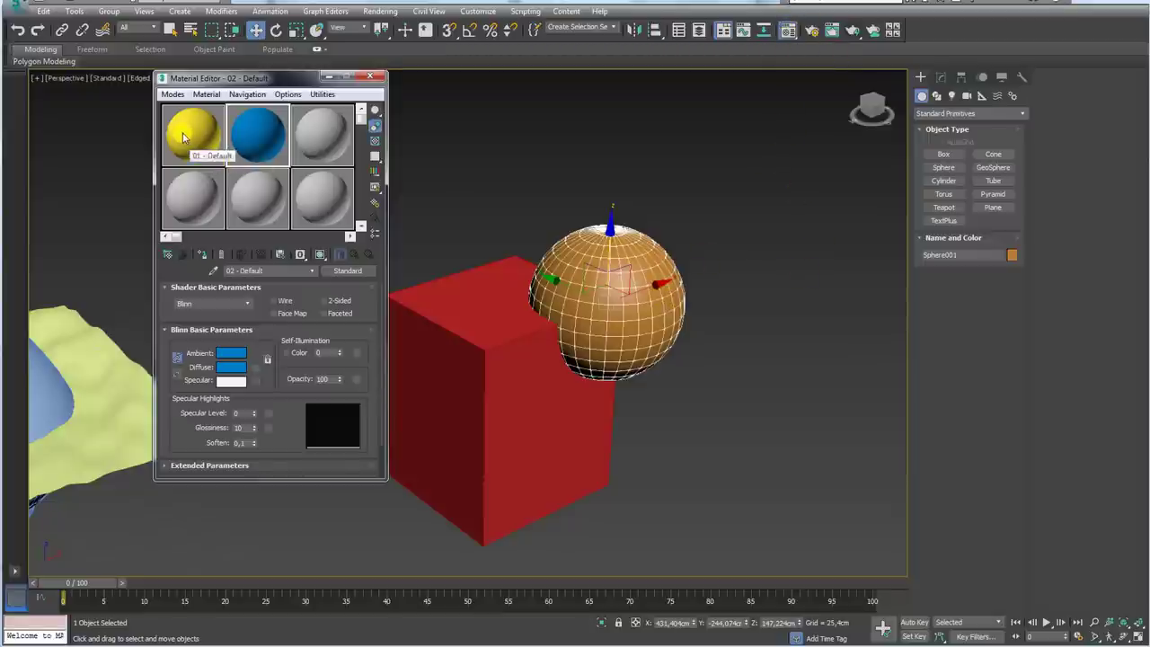
{"action": "left_click_drag", "start_coordinate": [191, 144], "coordinate": [447, 320]}
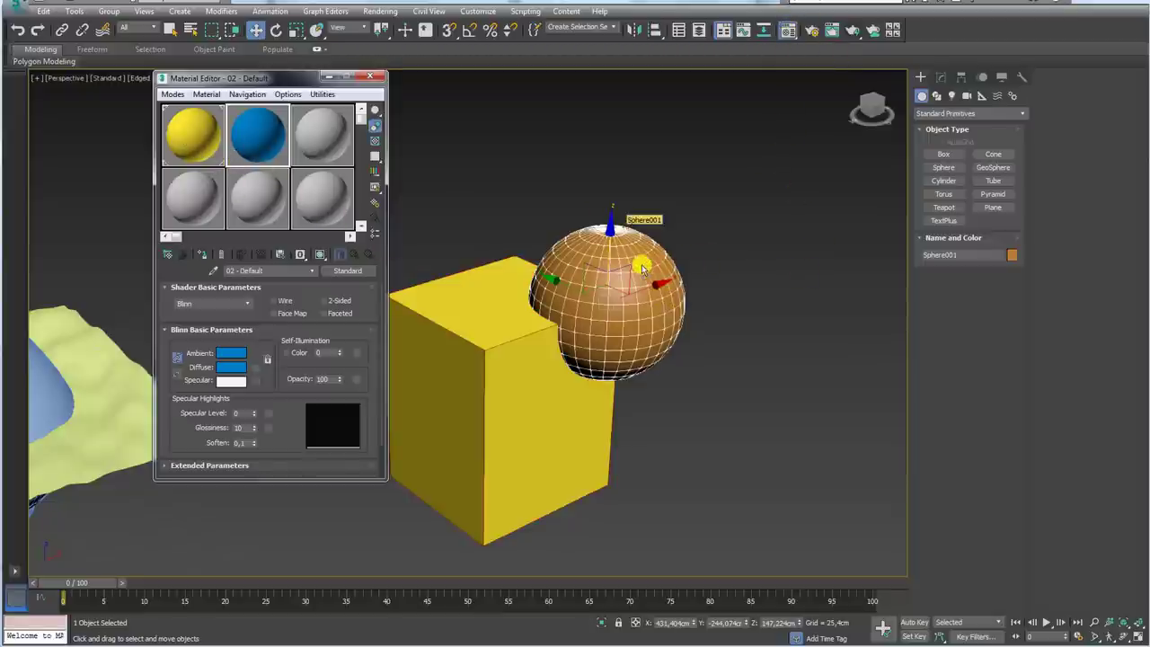
{"action": "left_click_drag", "start_coordinate": [306, 175], "coordinate": [638, 230]}
{"action": "middle_click_drag", "start_coordinate": [745, 321], "coordinate": [674, 334], "text": "alt"}
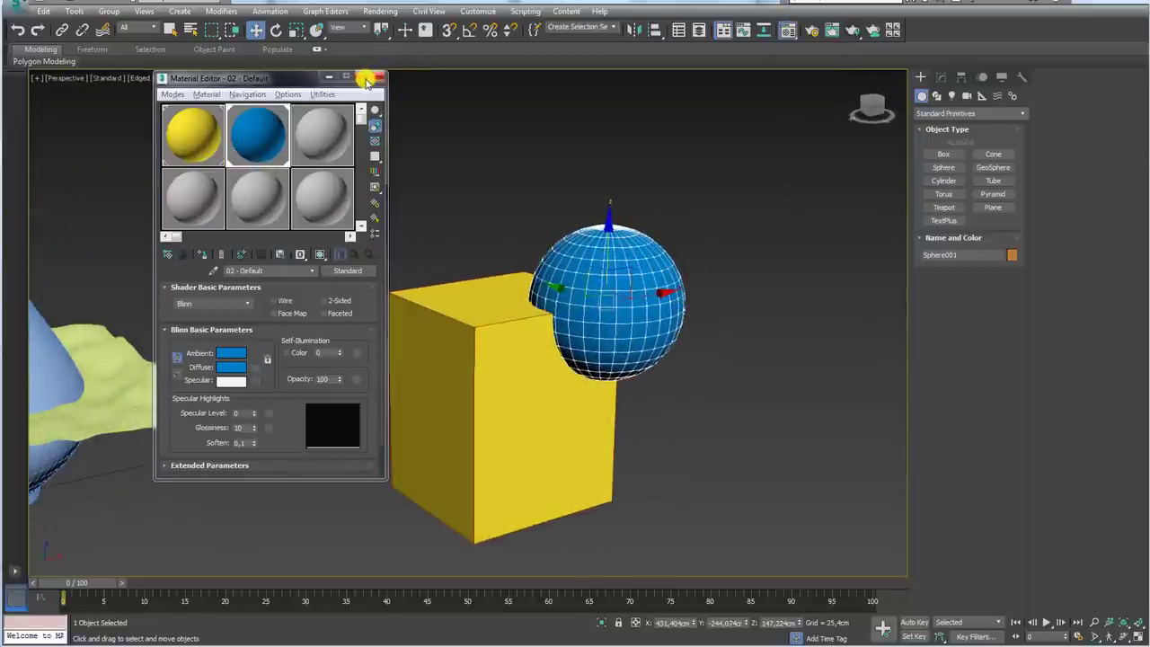
{"action": "left_click", "coordinate": [378, 78]}
{"action": "middle_click_drag", "start_coordinate": [519, 188], "coordinate": [493, 336], "text": "alt"}
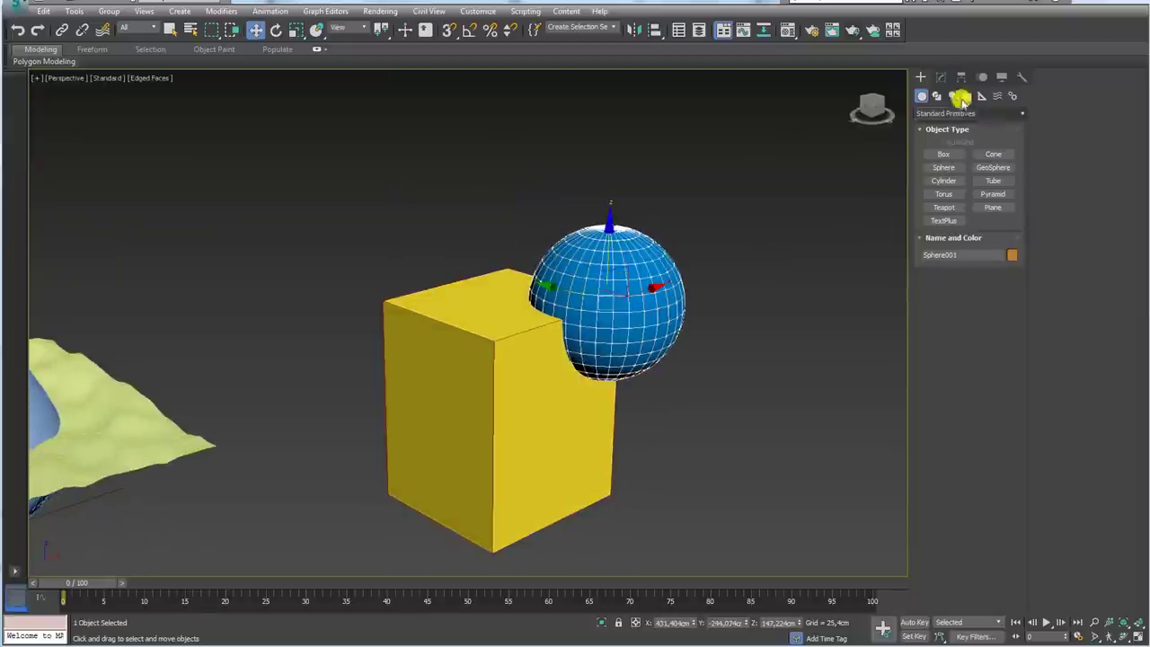
Make the sphere a ProCutter with Box001 as stock, scooping a round hollow from its corner.
{"action": "left_click", "coordinate": [931, 114]}
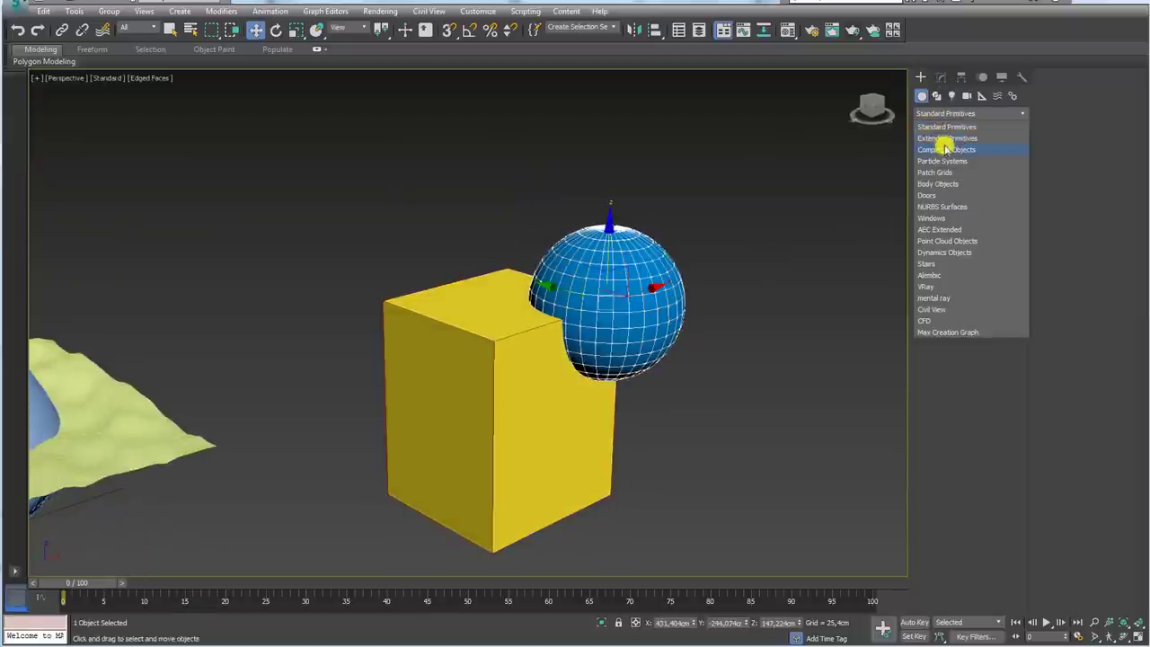
{"action": "left_click", "coordinate": [945, 147]}
{"action": "left_click", "coordinate": [994, 221]}
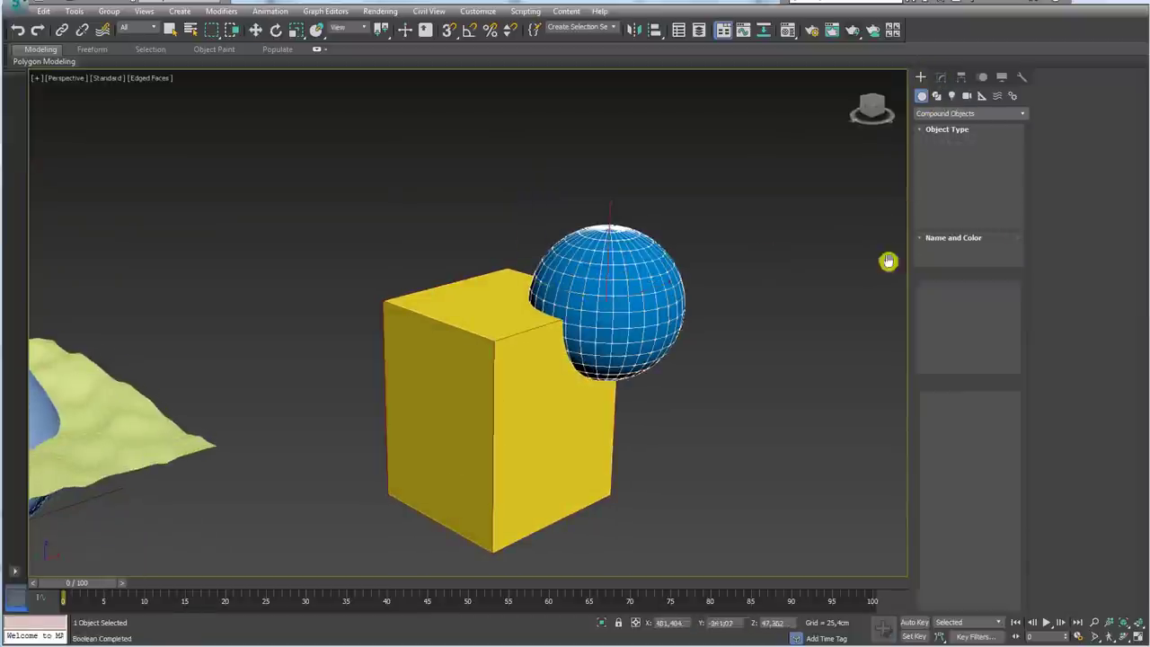
{"action": "middle_click_drag", "start_coordinate": [863, 260], "coordinate": [645, 263], "text": "alt"}
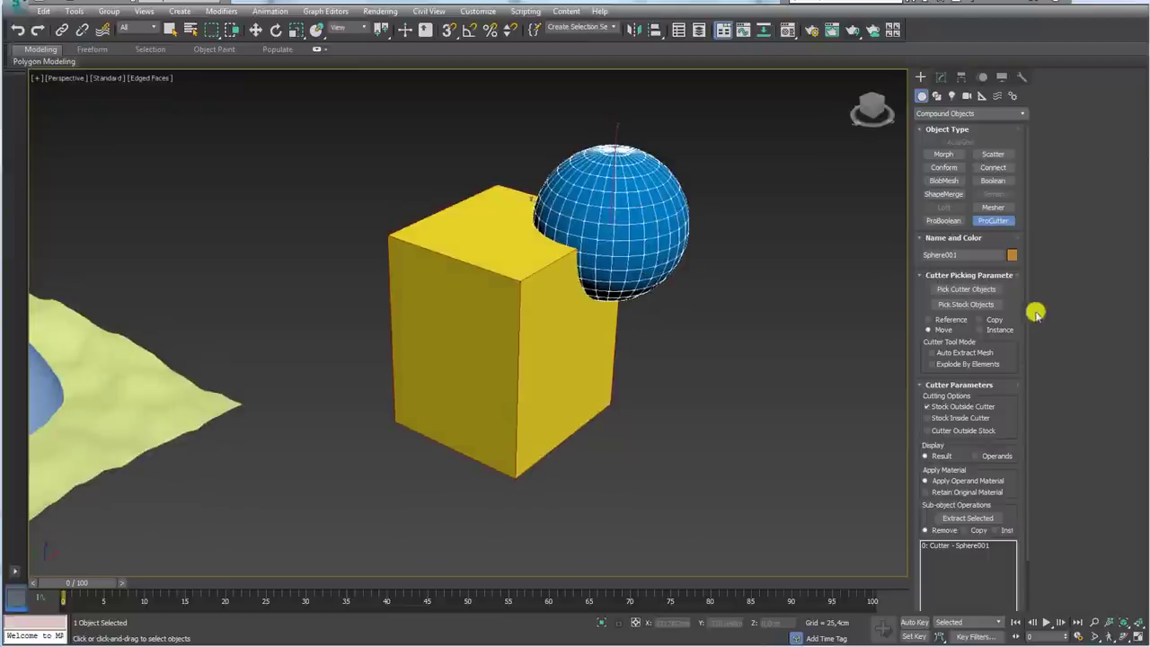
{"action": "left_click", "coordinate": [968, 305]}
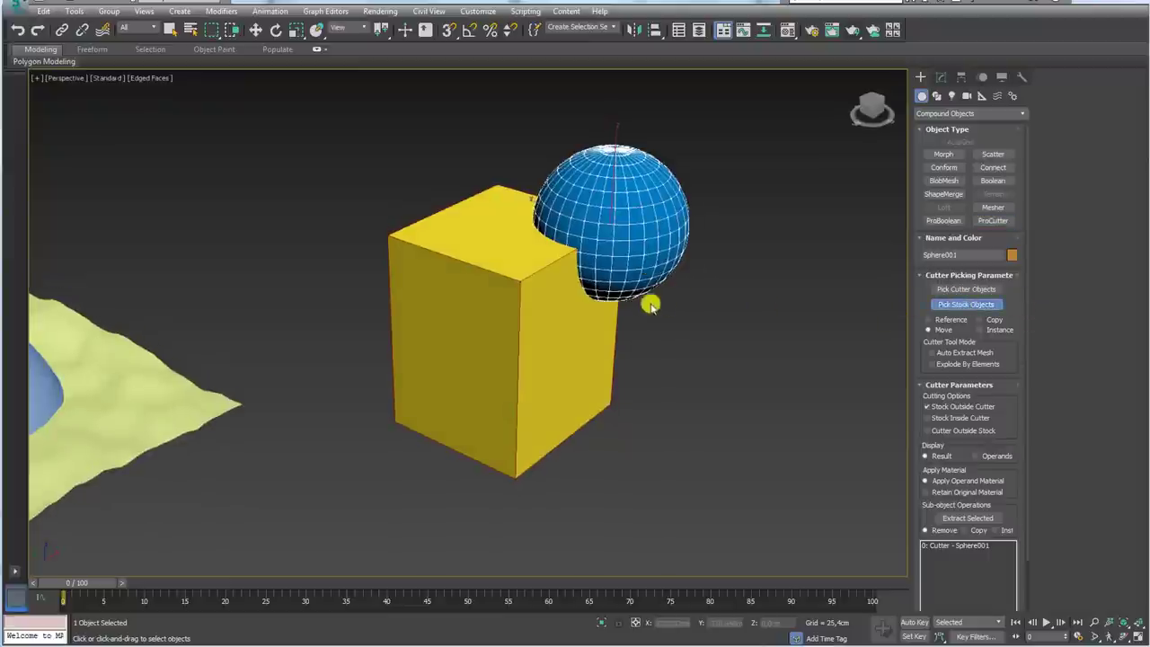
{"action": "left_click", "coordinate": [553, 292]}
{"action": "mouse_move", "coordinate": [767, 333]}
{"action": "middle_mouse_down", "text": "alt"}
{"action": "mouse_move", "coordinate": [719, 354]}
{"action": "mouse_move", "coordinate": [642, 325]}
{"action": "mouse_move", "coordinate": [537, 350]}
{"action": "mouse_move", "coordinate": [604, 327]}
{"action": "middle_mouse_up", "text": "alt"}
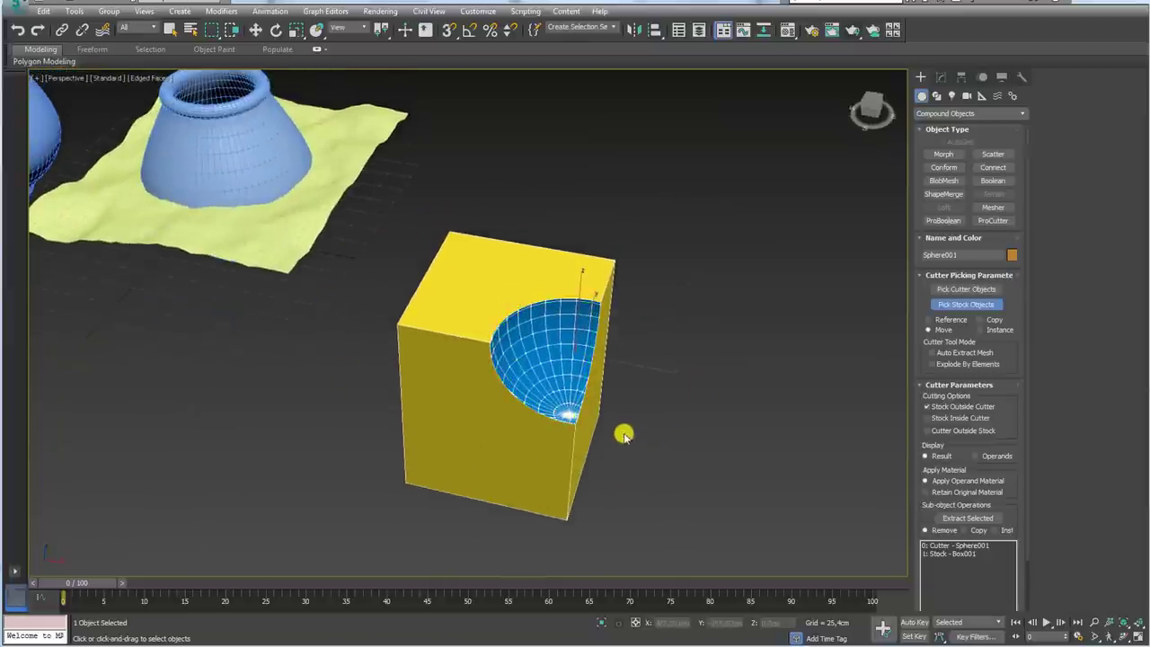
{"action": "mouse_move", "coordinate": [624, 434]}
{"action": "middle_mouse_down", "text": "alt"}
{"action": "mouse_move", "coordinate": [596, 399]}
{"action": "mouse_move", "coordinate": [645, 467]}
{"action": "middle_mouse_up", "text": "alt"}
{"action": "key", "text": "w"}
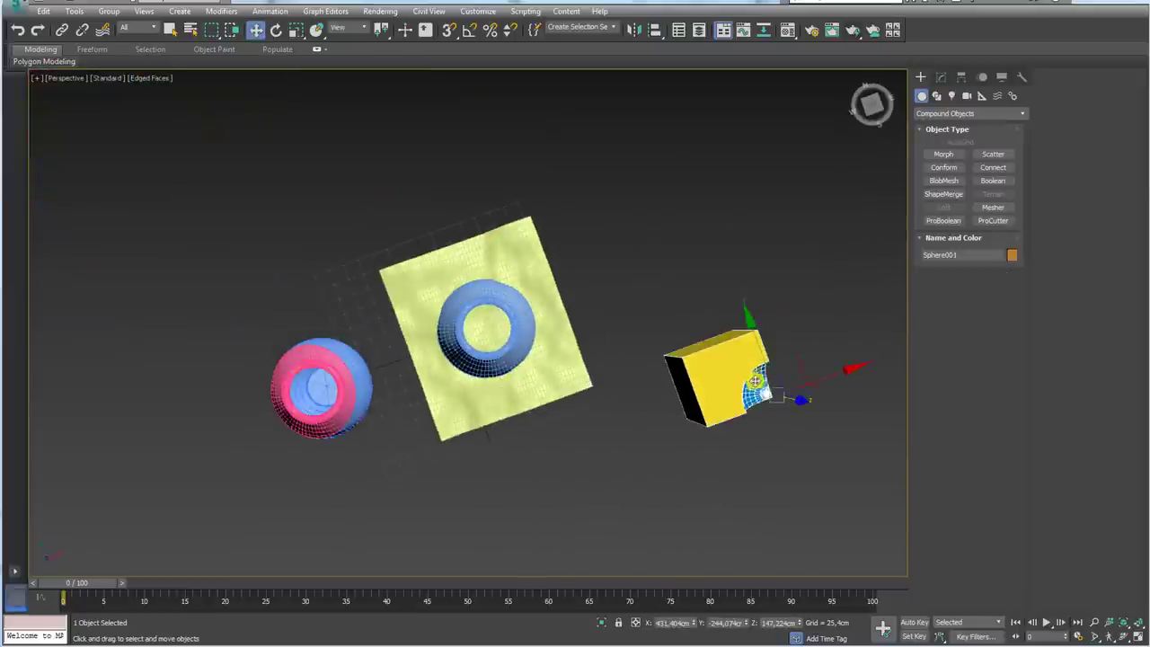
{"action": "mouse_move", "coordinate": [792, 353]}
{"action": "middle_mouse_down", "text": "alt"}
{"action": "mouse_move", "coordinate": [760, 224]}
{"action": "mouse_move", "coordinate": [536, 326]}
{"action": "middle_mouse_up", "text": "alt"}
{"action": "scroll", "coordinate": [564, 354], "scroll_direction": "up", "scroll_amount": 3}
Assign the third, grey default material from the Material Editor to the blue vase.
{"action": "left_click", "coordinate": [506, 266]}
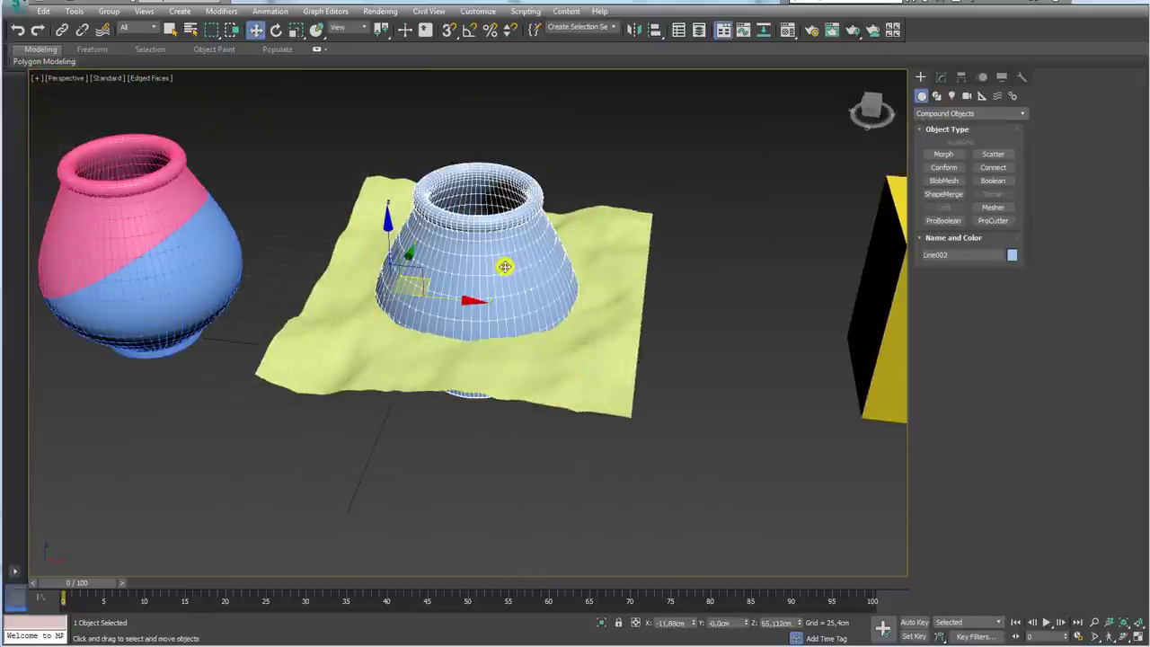
{"action": "left_click", "coordinate": [788, 33]}
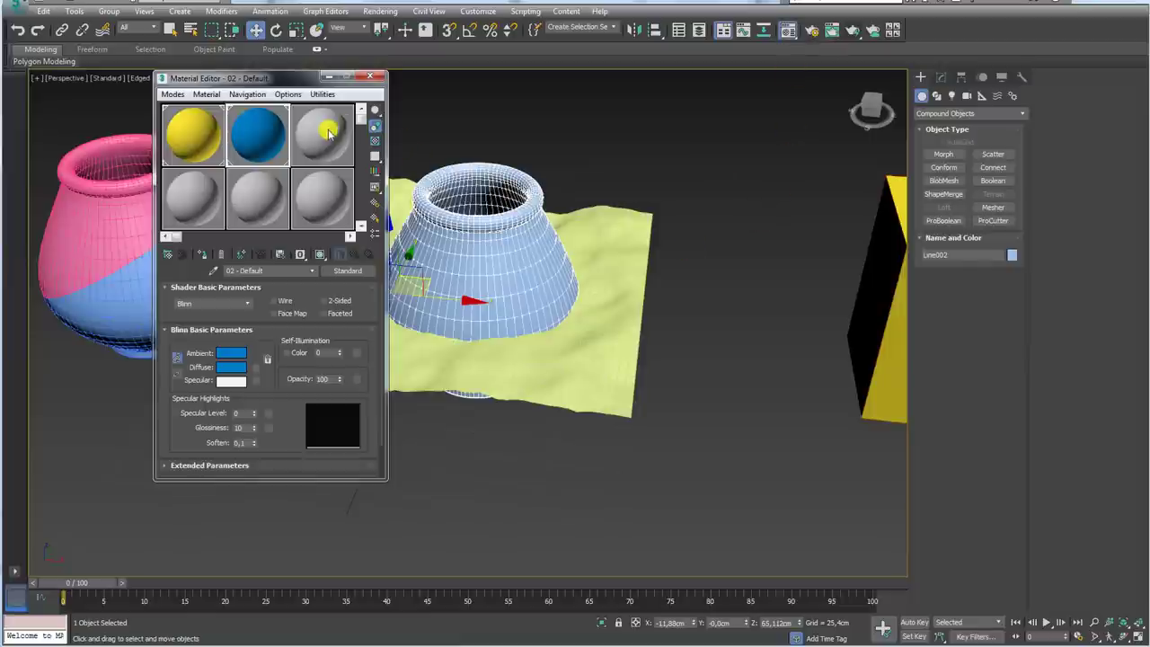
{"action": "left_click_drag", "start_coordinate": [323, 118], "coordinate": [459, 209]}
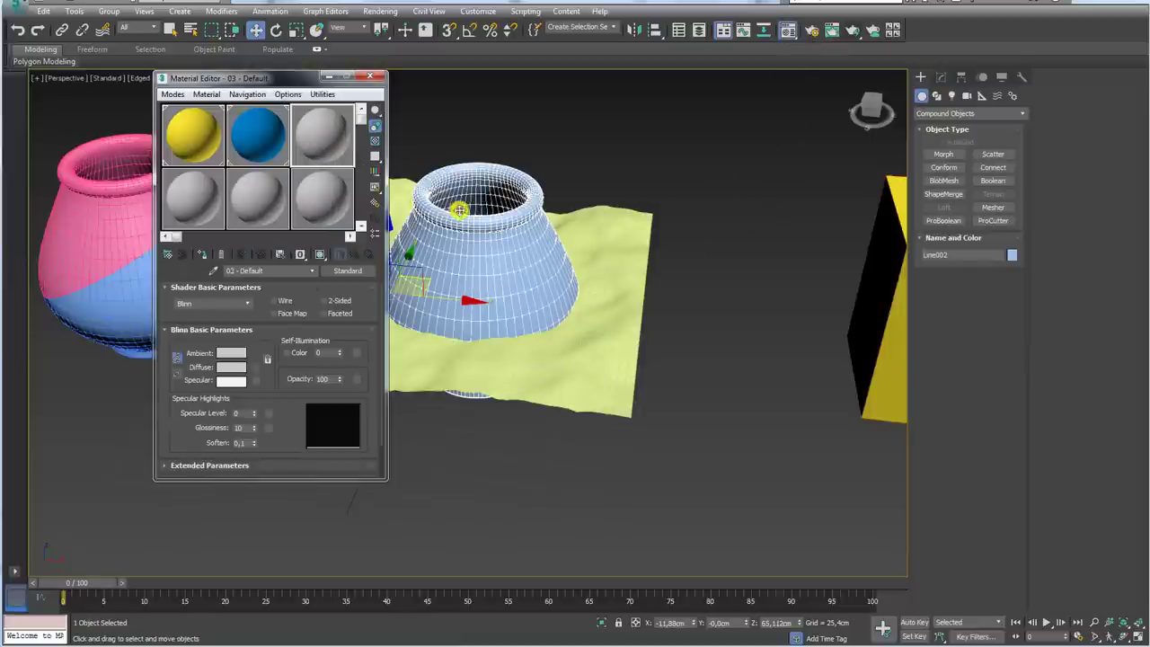
{"action": "middle_click_drag", "start_coordinate": [509, 300], "coordinate": [229, 561], "text": "alt"}
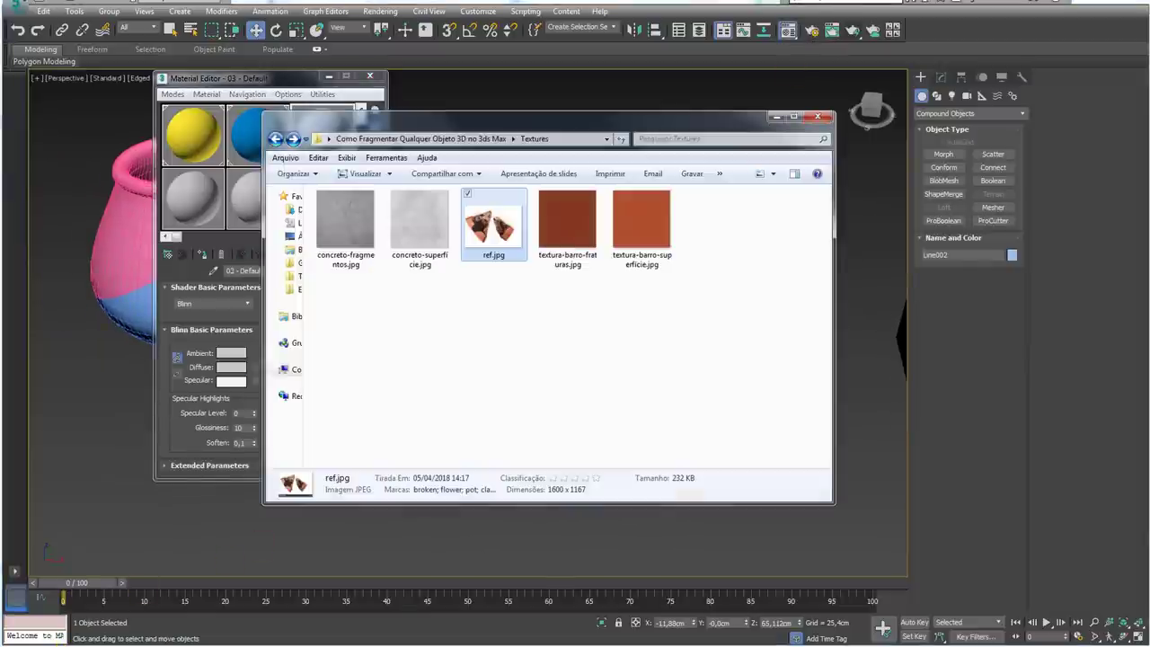
Apply the textura-barro-superficie.jpg clay texture to the vase.
{"action": "mouse_move", "coordinate": [616, 125]}
{"action": "left_mouse_down"}
{"action": "mouse_move", "coordinate": [808, 159]}
{"action": "mouse_move", "coordinate": [917, 153]}
{"action": "left_mouse_up"}
{"action": "left_click_drag", "start_coordinate": [769, 310], "coordinate": [765, 306]}
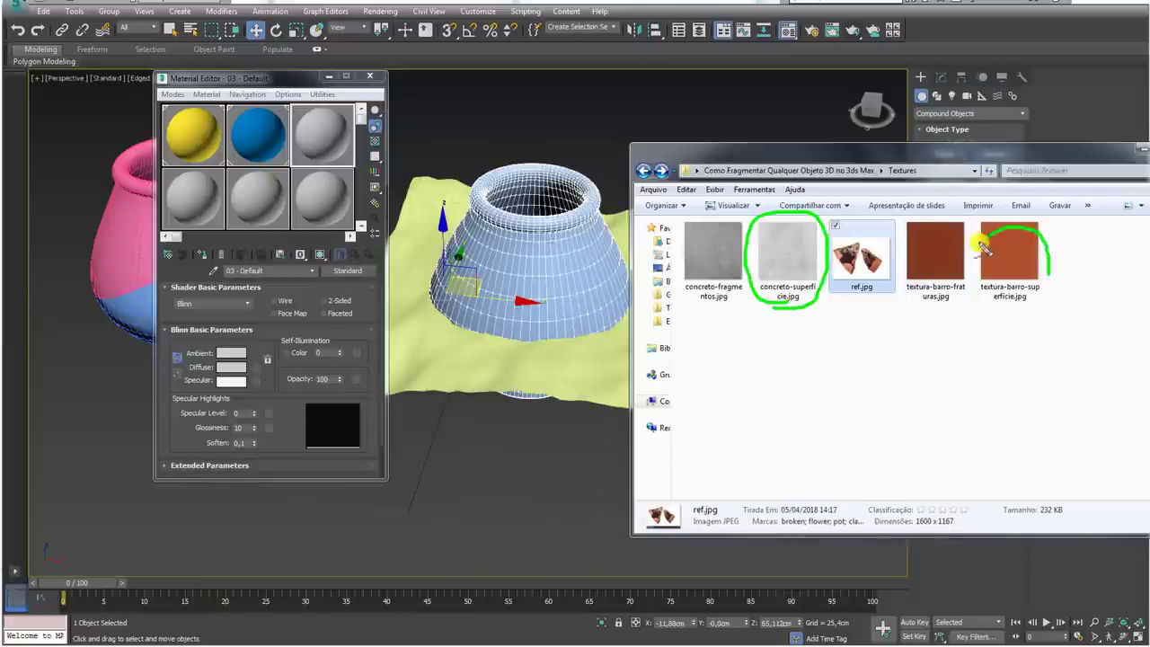
{"action": "left_click_drag", "start_coordinate": [986, 249], "coordinate": [955, 300]}
{"action": "mouse_move", "coordinate": [1007, 261]}
{"action": "left_mouse_down"}
{"action": "mouse_move", "coordinate": [1009, 296]}
{"action": "mouse_move", "coordinate": [787, 396]}
{"action": "mouse_move", "coordinate": [572, 284]}
{"action": "left_mouse_up"}
{"action": "mouse_move", "coordinate": [585, 297]}
{"action": "middle_mouse_down", "text": "alt"}
{"action": "mouse_move", "coordinate": [588, 287]}
{"action": "mouse_move", "coordinate": [595, 311]}
{"action": "mouse_move", "coordinate": [653, 350]}
{"action": "mouse_move", "coordinate": [651, 304]}
{"action": "middle_mouse_up", "text": "alt"}
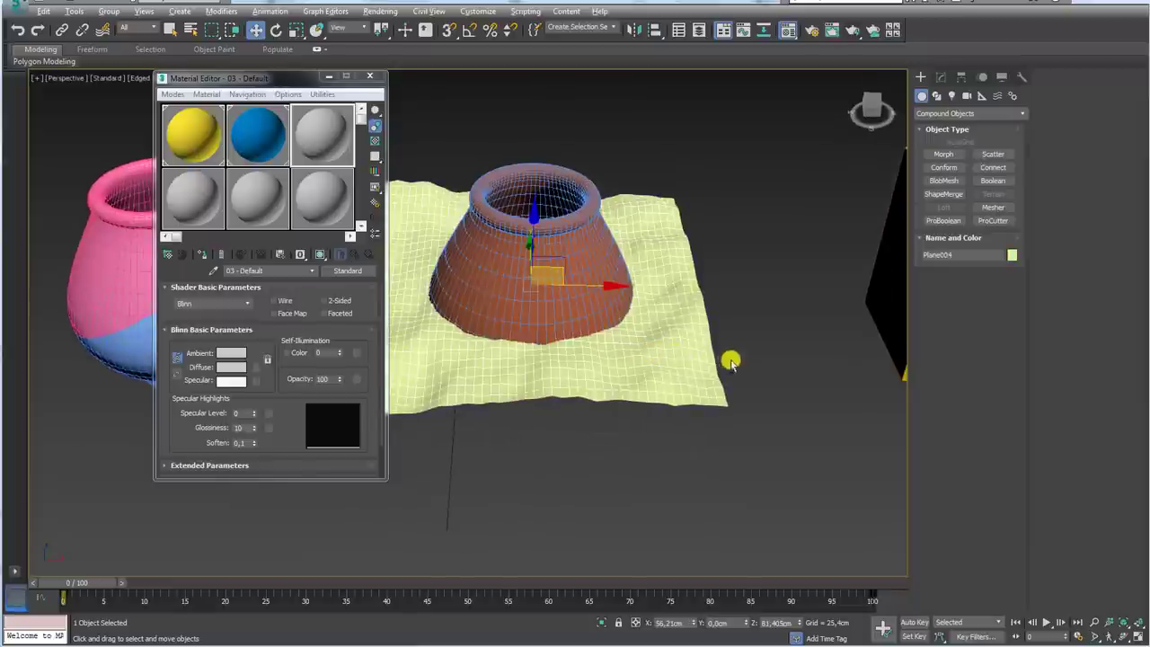
Apply the textura-barro-fraturas.jpg clay texture to the noise plane.
{"action": "key", "text": "alt+Tab"}
{"action": "left_click", "coordinate": [937, 265]}
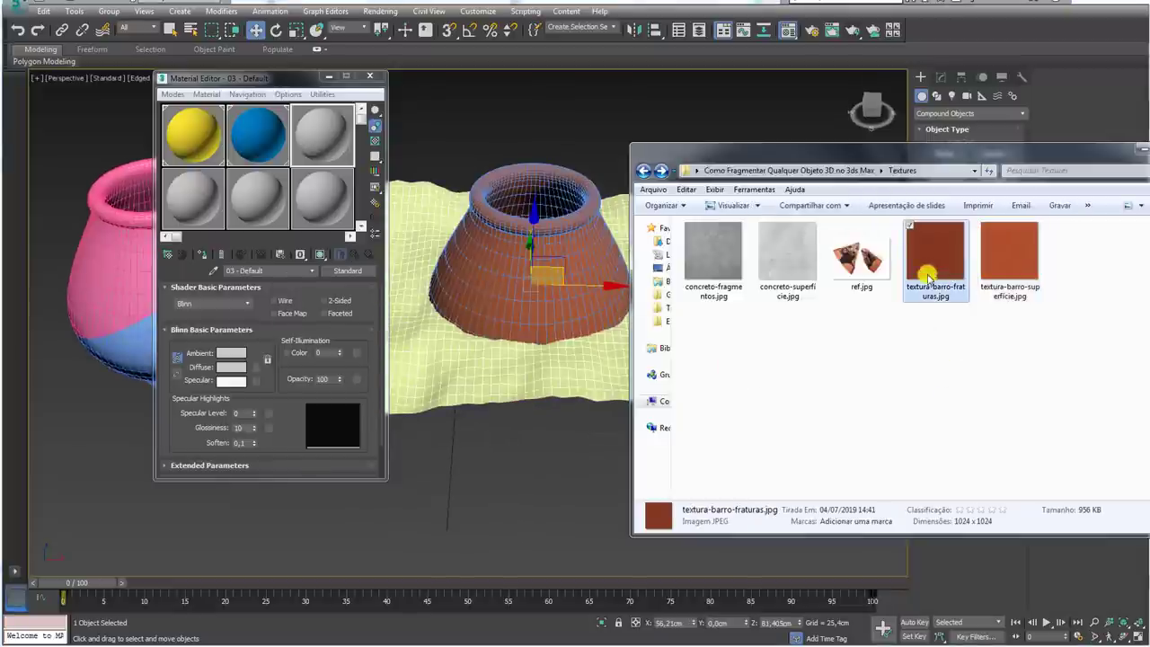
{"action": "left_click_drag", "start_coordinate": [968, 265], "coordinate": [558, 384]}
{"action": "key", "text": "alt+Tab"}
{"action": "mouse_move", "coordinate": [546, 403]}
{"action": "middle_mouse_down", "text": "alt"}
{"action": "mouse_move", "coordinate": [545, 456]}
{"action": "mouse_move", "coordinate": [621, 368]}
{"action": "mouse_move", "coordinate": [659, 437]}
{"action": "mouse_move", "coordinate": [633, 346]}
{"action": "middle_mouse_up", "text": "alt"}
{"action": "scroll", "coordinate": [621, 368], "scroll_direction": "up", "scroll_amount": 5}
{"action": "scroll", "coordinate": [655, 377], "scroll_direction": "up", "scroll_amount": 3}
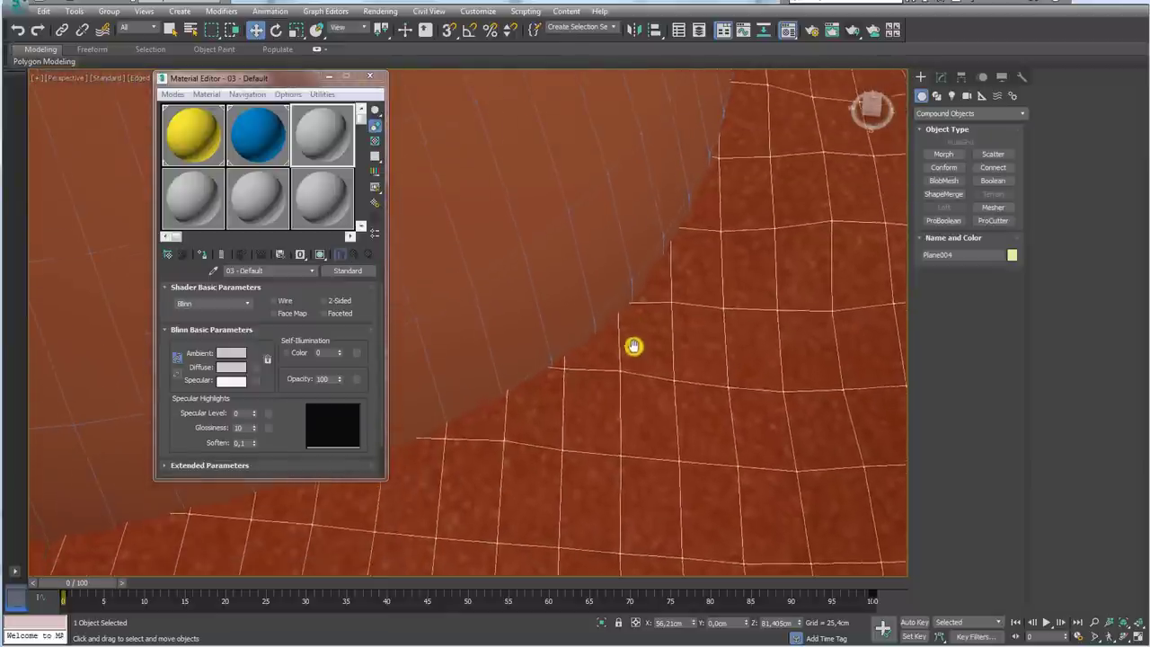
Turn off edged-faces display with F4 and switch to the Rotate tool.
{"action": "key", "text": "F4"}
{"action": "key", "text": "F4"}
{"action": "scroll", "coordinate": [674, 335], "scroll_direction": "down", "scroll_amount": 4}
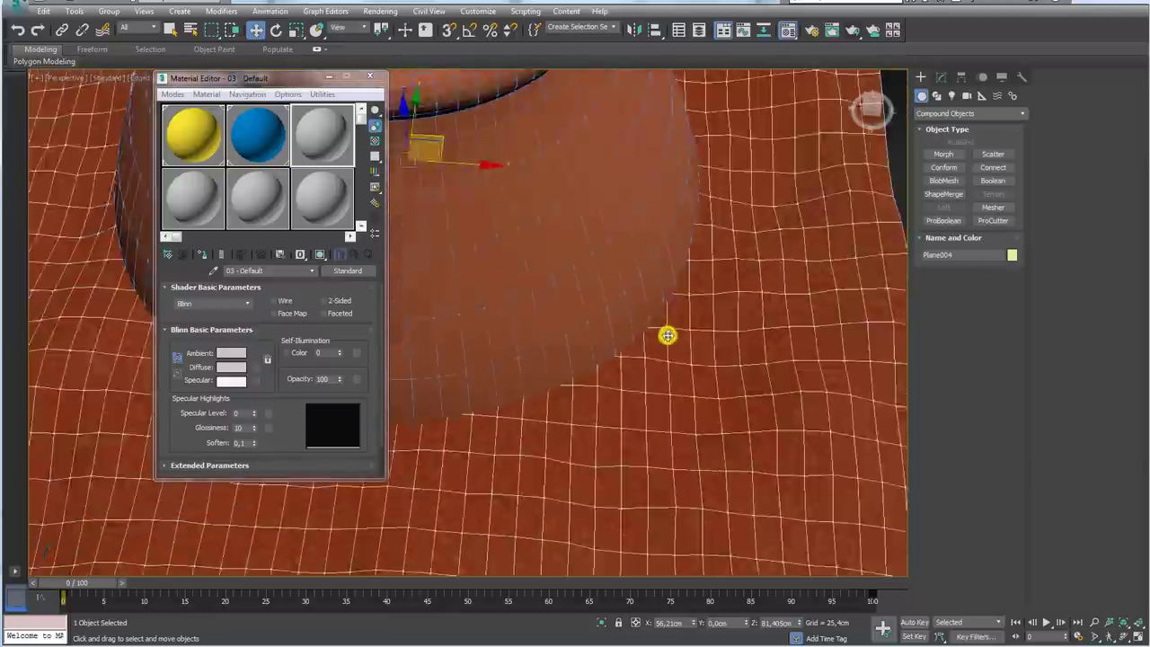
{"action": "scroll", "coordinate": [683, 354], "scroll_direction": "down", "scroll_amount": 4}
{"action": "middle_click_drag", "start_coordinate": [683, 354], "coordinate": [673, 291], "text": "alt"}
{"action": "scroll", "coordinate": [656, 324], "scroll_direction": "up", "scroll_amount": 4}
{"action": "key", "text": "e"}
{"action": "scroll", "coordinate": [616, 365], "scroll_direction": "down", "scroll_amount": 2}
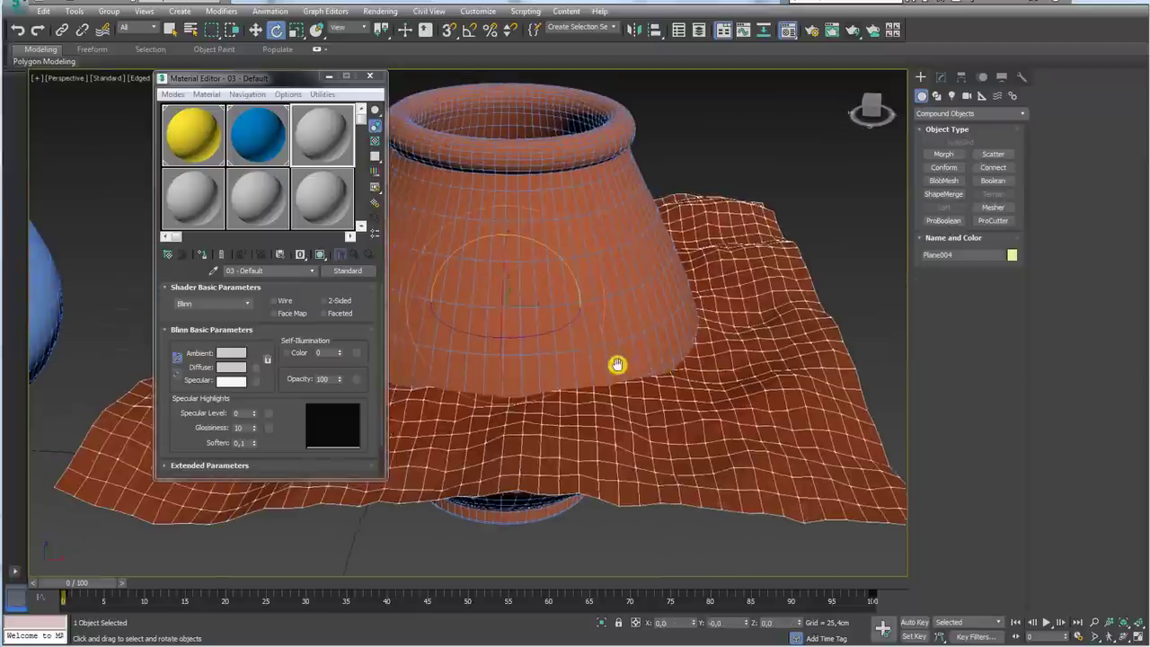
{"action": "scroll", "coordinate": [727, 367], "scroll_direction": "down", "scroll_amount": 5}
{"action": "middle_click_drag", "start_coordinate": [727, 367], "coordinate": [685, 354], "text": "alt"}
Shift-rotate the clay plane repeatedly to make rotated copies Plane005 through Plane011.
{"action": "mouse_move", "coordinate": [662, 343]}
{"action": "left_mouse_down"}
{"action": "mouse_move", "coordinate": [655, 318]}
{"action": "mouse_move", "coordinate": [657, 372]}
{"action": "mouse_move", "coordinate": [637, 407]}
{"action": "left_mouse_up"}
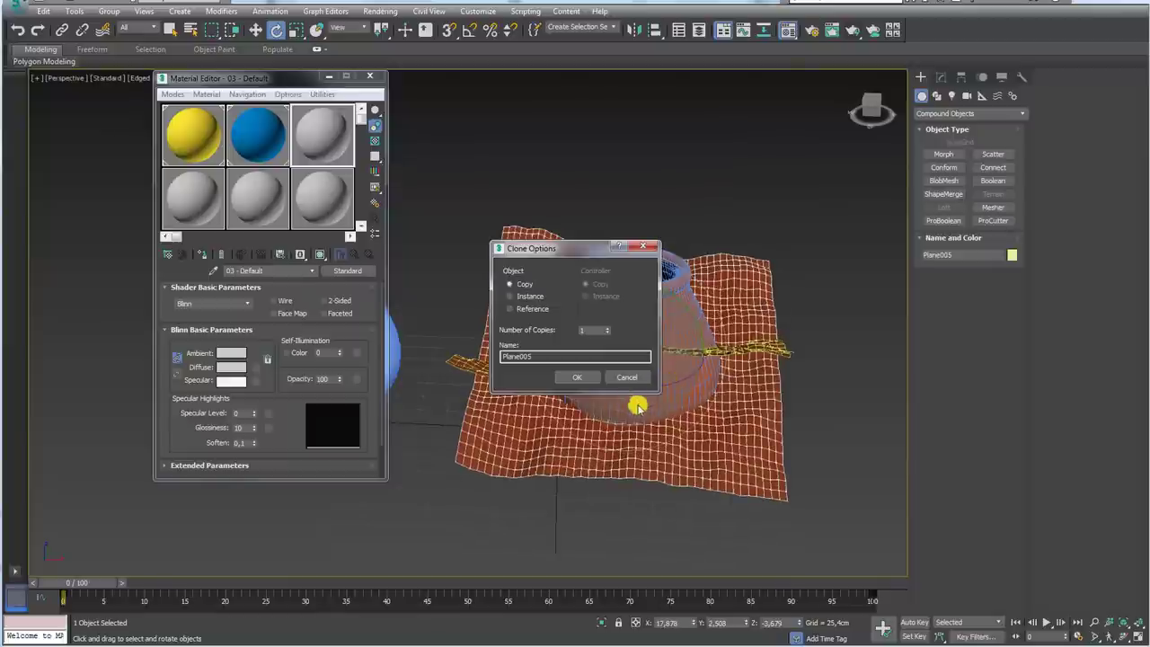
{"action": "left_click", "coordinate": [582, 371]}
{"action": "mouse_move", "coordinate": [655, 334]}
{"action": "left_mouse_down", "text": "shift"}
{"action": "mouse_move", "coordinate": [706, 362]}
{"action": "mouse_move", "coordinate": [655, 360]}
{"action": "mouse_move", "coordinate": [662, 351]}
{"action": "left_mouse_up", "text": "shift"}
{"action": "left_click", "coordinate": [600, 374]}
{"action": "left_click", "coordinate": [604, 383]}
{"action": "left_click", "coordinate": [593, 375]}
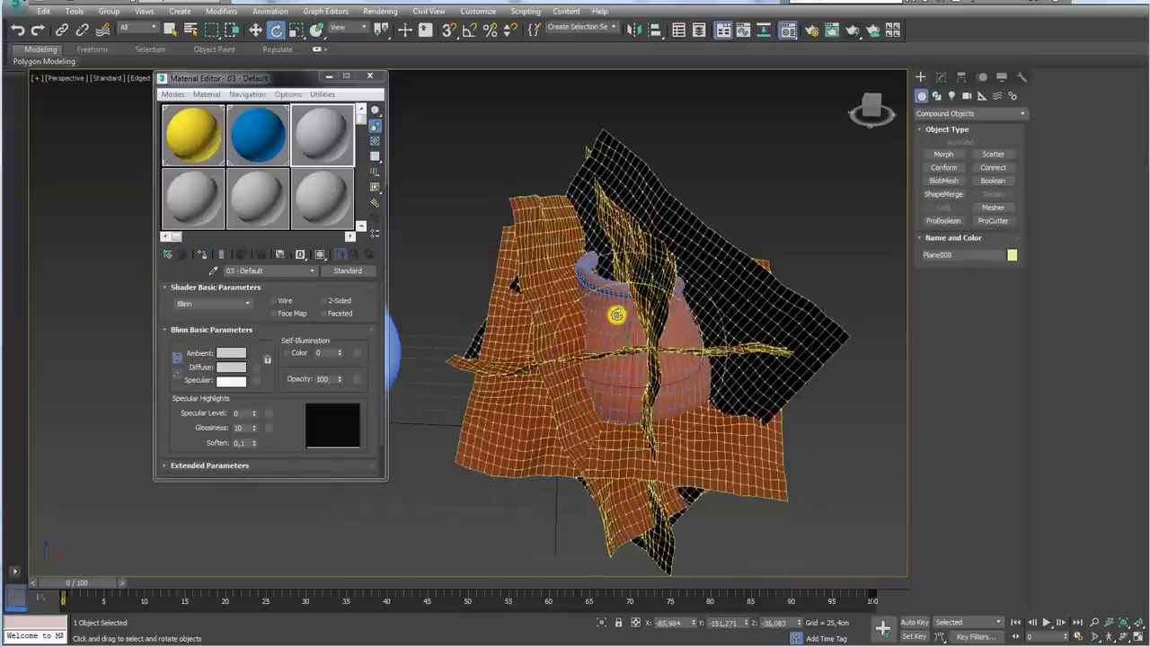
{"action": "left_click_drag", "start_coordinate": [603, 386], "coordinate": [656, 400], "text": "shift"}
{"action": "left_click", "coordinate": [595, 375]}
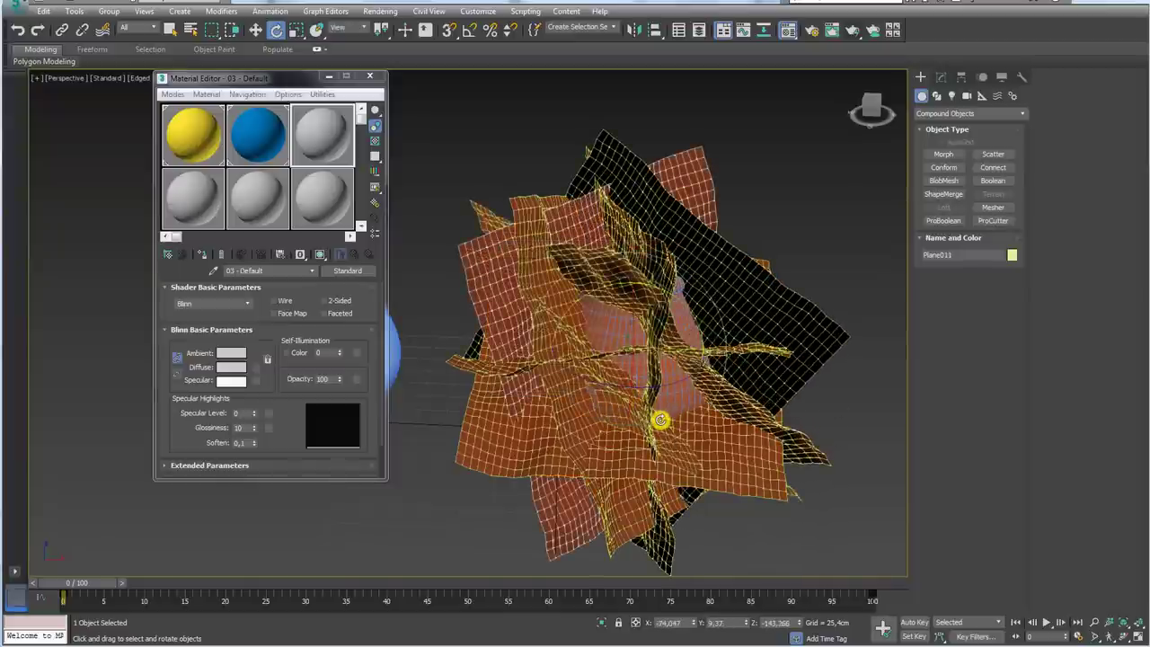
Select all the cloth planes, then select only Plane011.
{"action": "mouse_move", "coordinate": [693, 299]}
{"action": "middle_mouse_down", "text": "alt"}
{"action": "mouse_move", "coordinate": [648, 308]}
{"action": "mouse_move", "coordinate": [842, 315]}
{"action": "mouse_move", "coordinate": [814, 207]}
{"action": "middle_mouse_up", "text": "alt"}
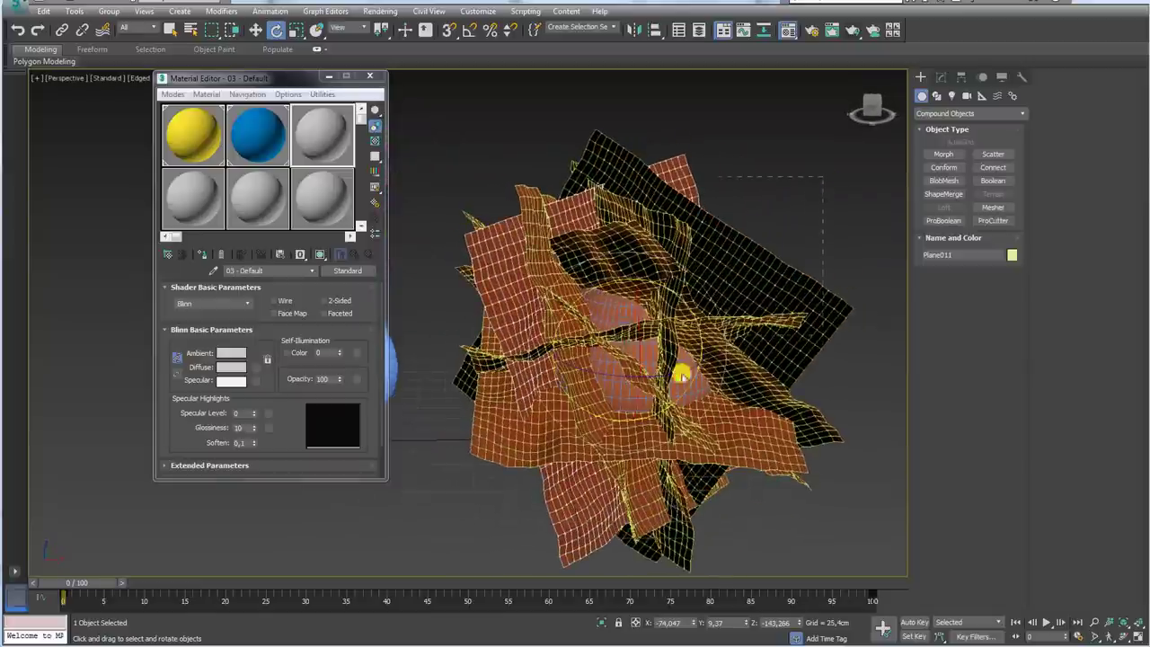
{"action": "key", "text": "ctrl+a"}
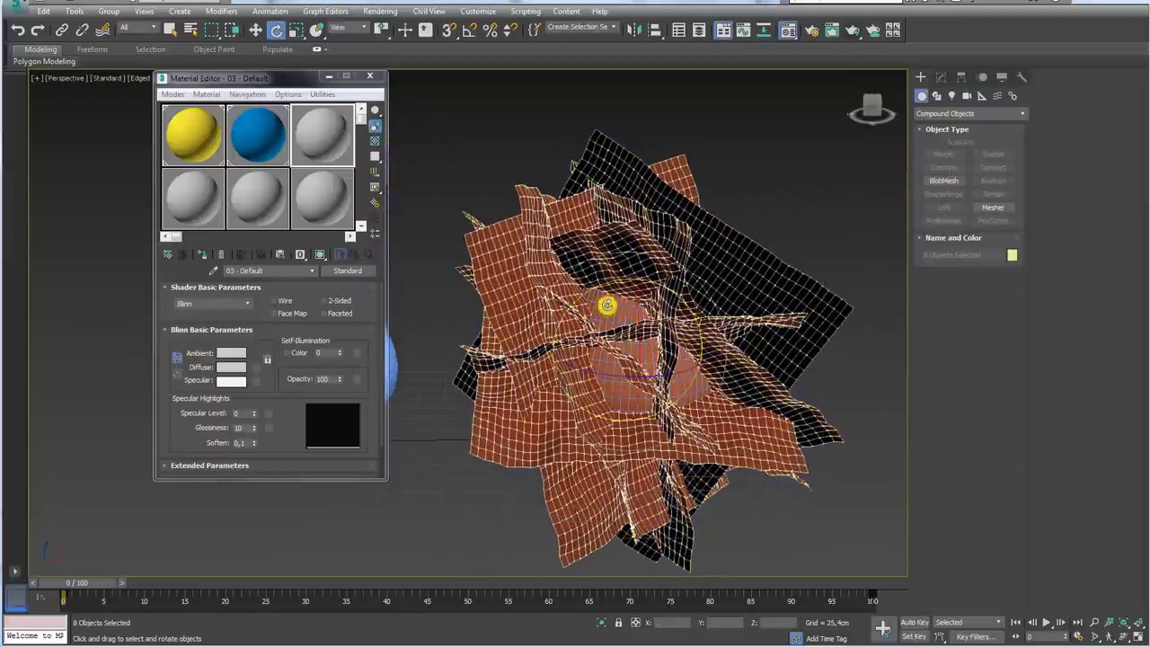
{"action": "mouse_move", "coordinate": [596, 623]}
{"action": "middle_mouse_down", "text": "alt"}
{"action": "mouse_move", "coordinate": [745, 449]}
{"action": "mouse_move", "coordinate": [629, 436]}
{"action": "mouse_move", "coordinate": [803, 467]}
{"action": "mouse_move", "coordinate": [635, 430]}
{"action": "mouse_move", "coordinate": [812, 434]}
{"action": "mouse_move", "coordinate": [812, 462]}
{"action": "middle_mouse_up", "text": "alt"}
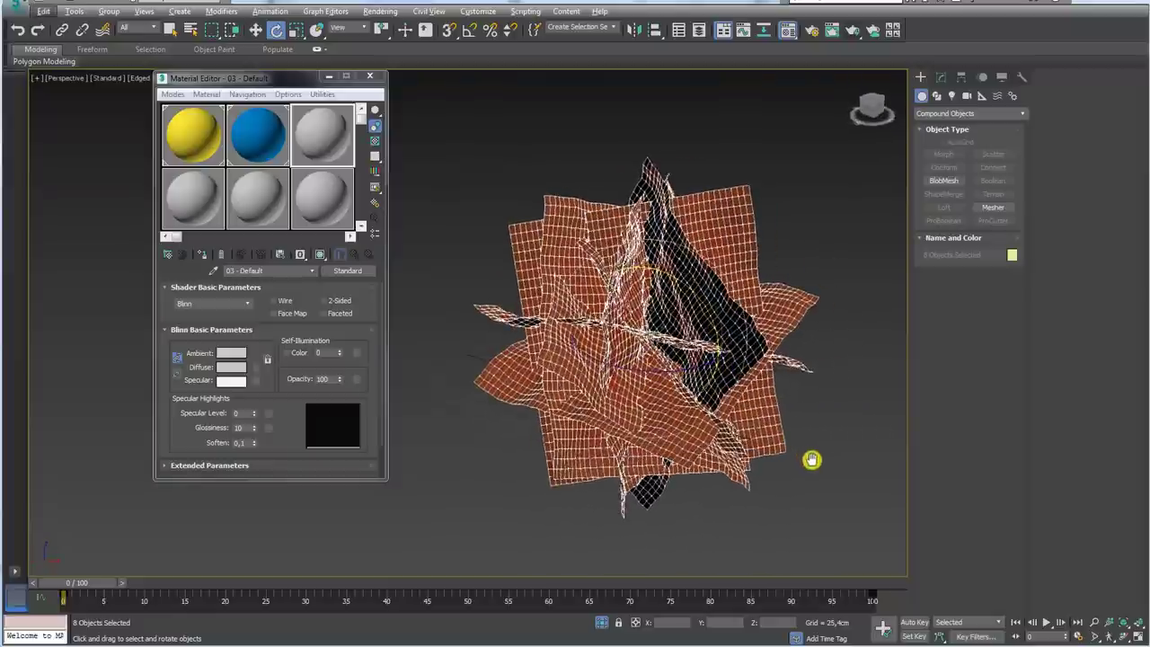
{"action": "left_click", "coordinate": [753, 409]}
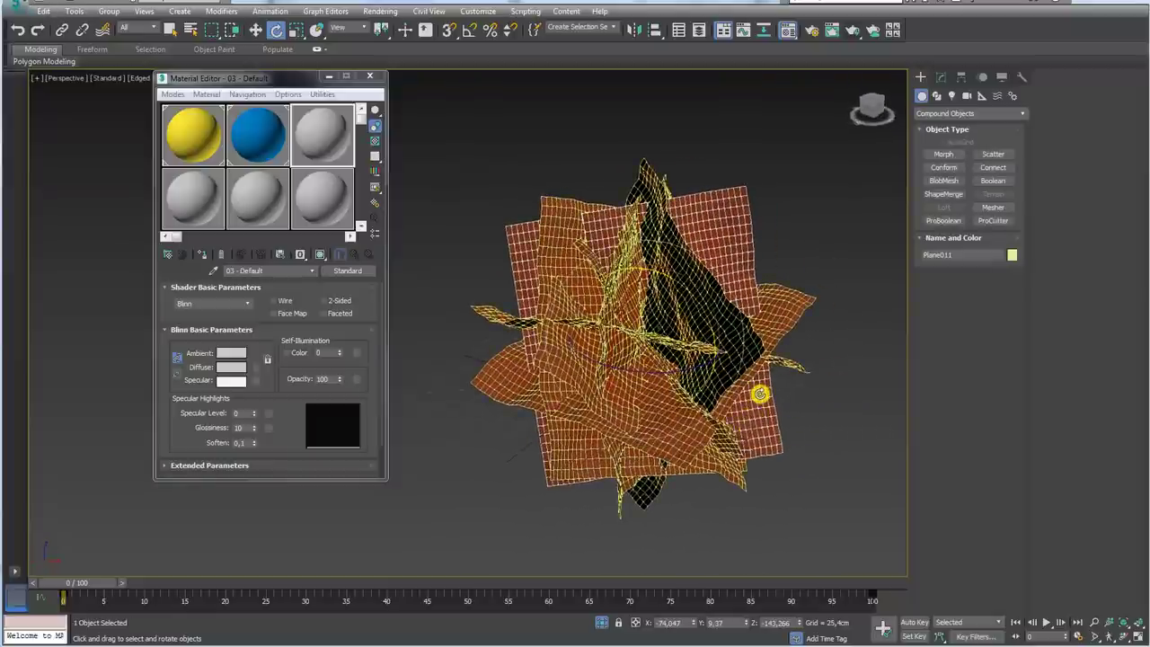
Convert Plane011 to Editable Poly and attach Plane004 through Plane010 into it.
{"action": "right_click", "coordinate": [761, 393]}
{"action": "mouse_move", "coordinate": [813, 540]}
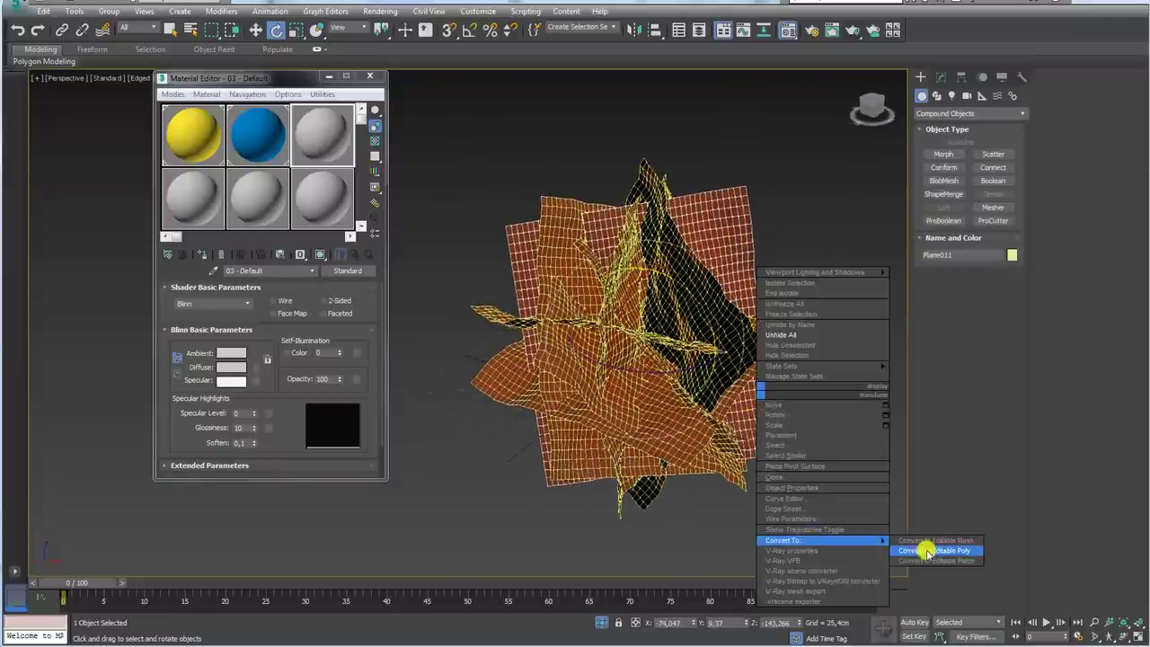
{"action": "left_click", "coordinate": [929, 551]}
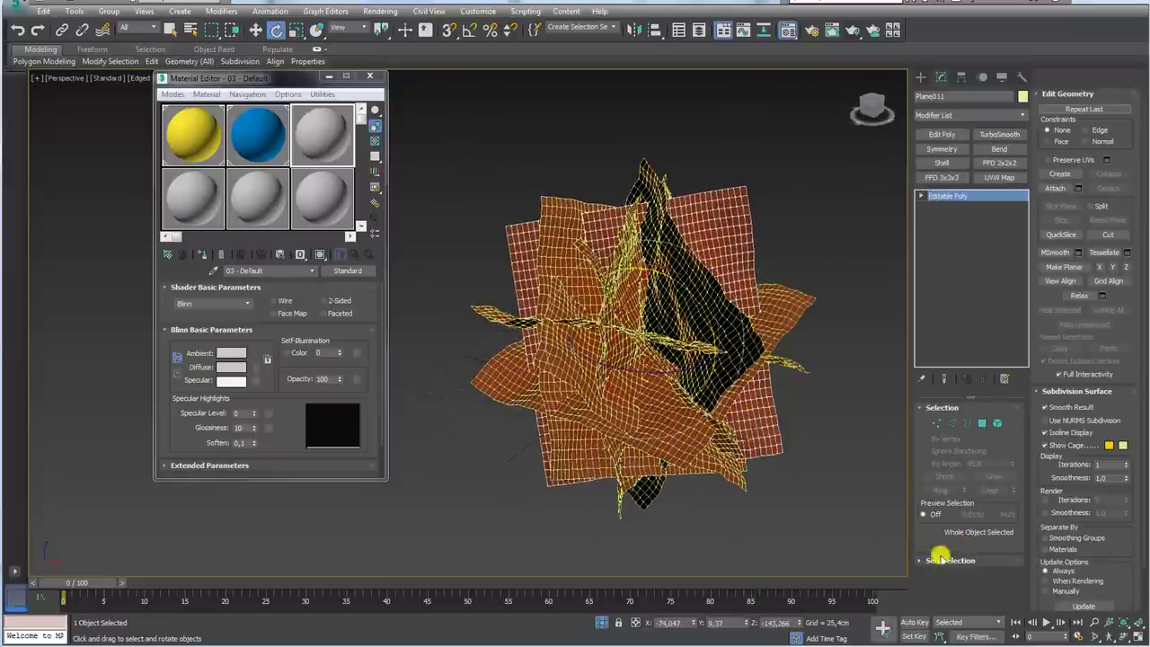
{"action": "left_click", "coordinate": [1079, 188]}
{"action": "key", "text": "ctrl+a"}
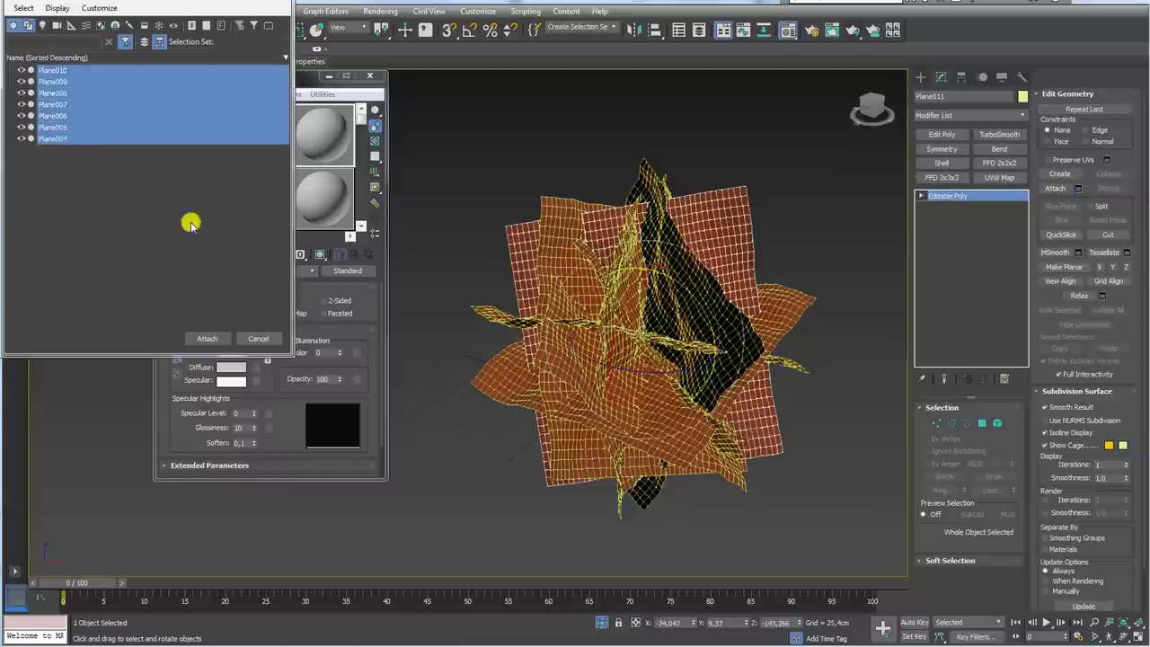
{"action": "left_click", "coordinate": [205, 338]}
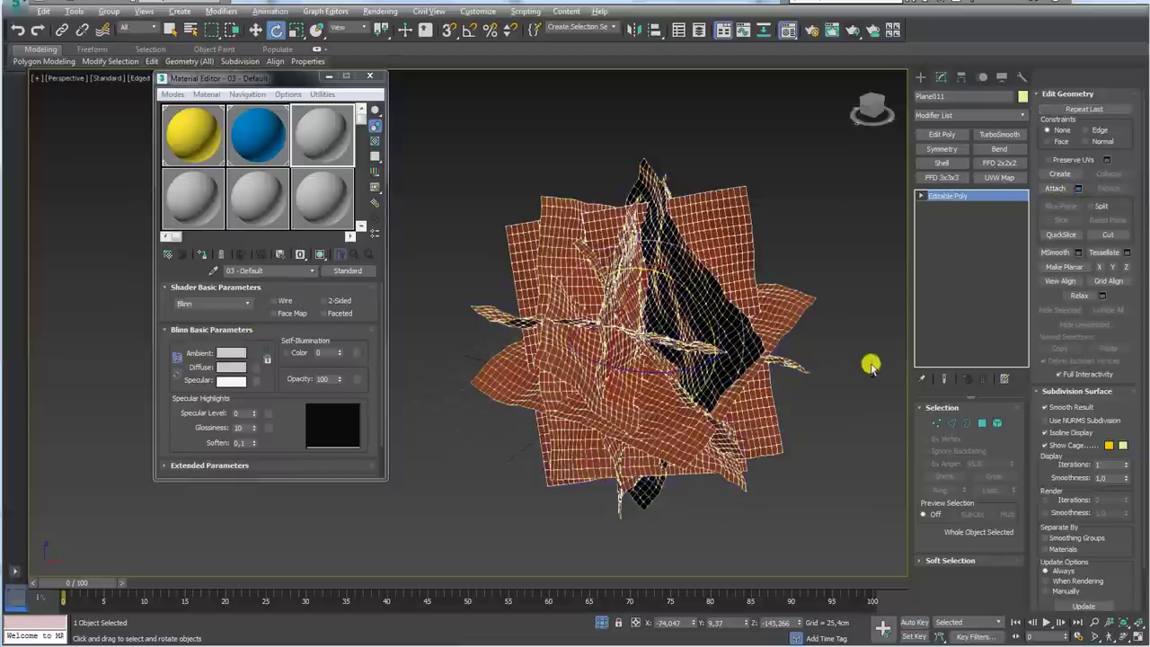
{"action": "mouse_move", "coordinate": [873, 365]}
{"action": "middle_mouse_down", "text": "alt"}
{"action": "mouse_move", "coordinate": [842, 480]}
{"action": "mouse_move", "coordinate": [666, 371]}
{"action": "mouse_move", "coordinate": [822, 360]}
{"action": "mouse_move", "coordinate": [634, 576]}
{"action": "middle_mouse_up", "text": "alt"}
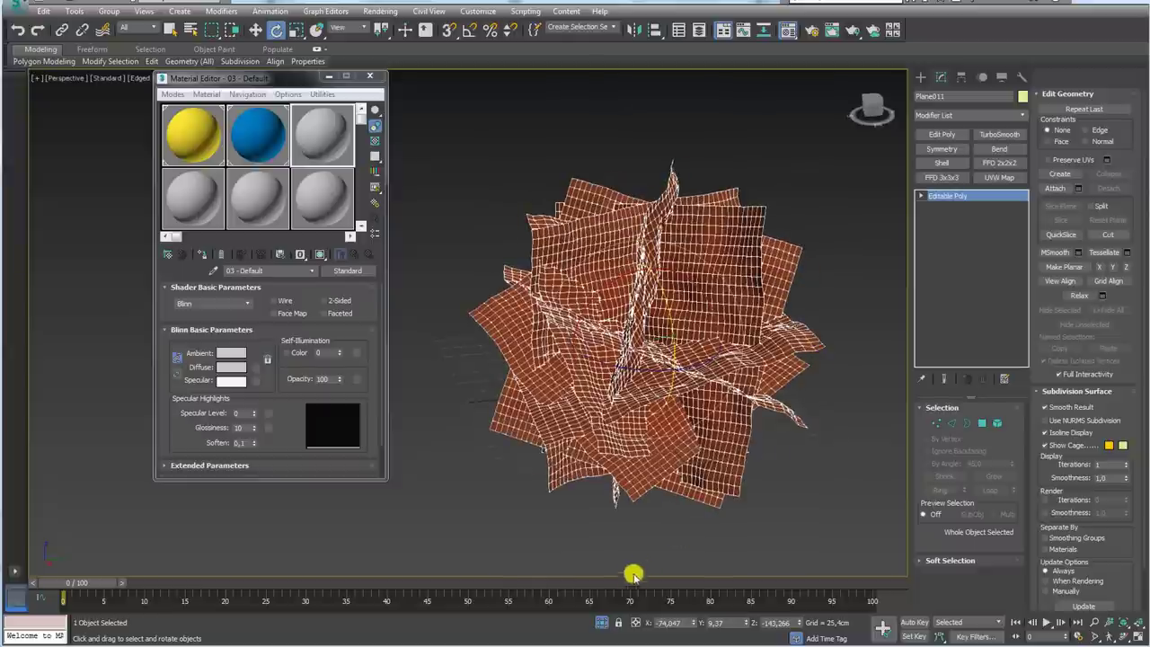
End isolation so the vase and box show beside the plane cluster.
{"action": "left_click", "coordinate": [598, 624]}
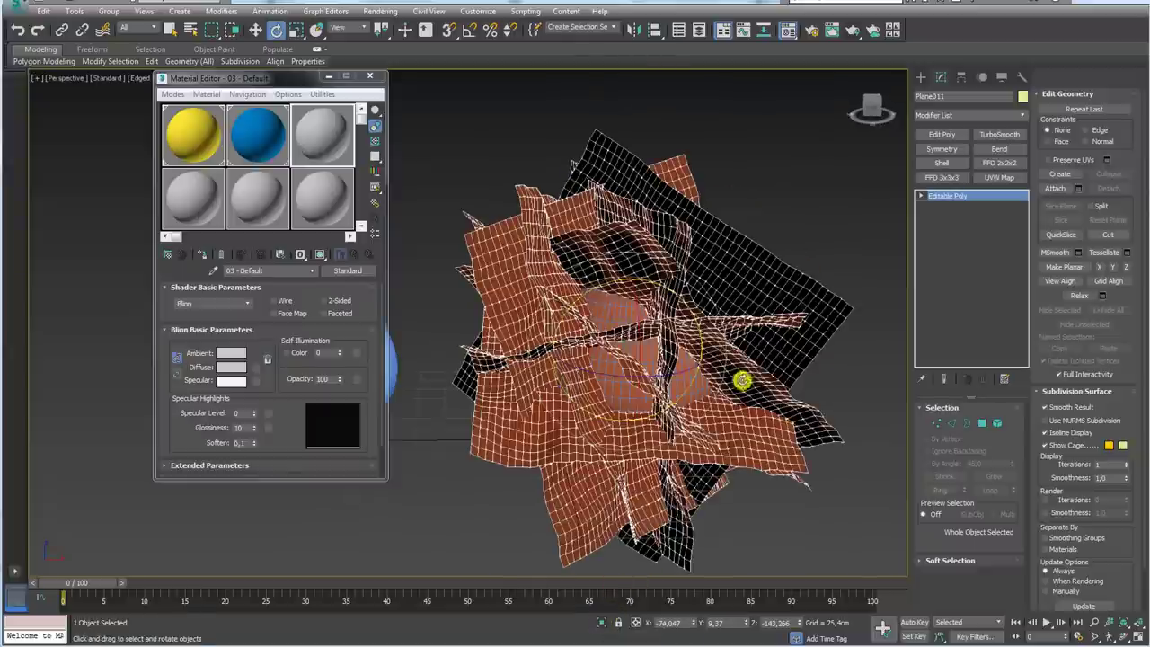
{"action": "mouse_move", "coordinate": [742, 380]}
{"action": "middle_mouse_down", "text": "alt"}
{"action": "mouse_move", "coordinate": [683, 347]}
{"action": "mouse_move", "coordinate": [773, 333]}
{"action": "mouse_move", "coordinate": [764, 377]}
{"action": "mouse_move", "coordinate": [587, 391]}
{"action": "mouse_move", "coordinate": [614, 447]}
{"action": "mouse_move", "coordinate": [693, 447]}
{"action": "mouse_move", "coordinate": [711, 402]}
{"action": "mouse_move", "coordinate": [724, 406]}
{"action": "mouse_move", "coordinate": [776, 356]}
{"action": "middle_mouse_up", "text": "alt"}
{"action": "left_click", "coordinate": [920, 77]}
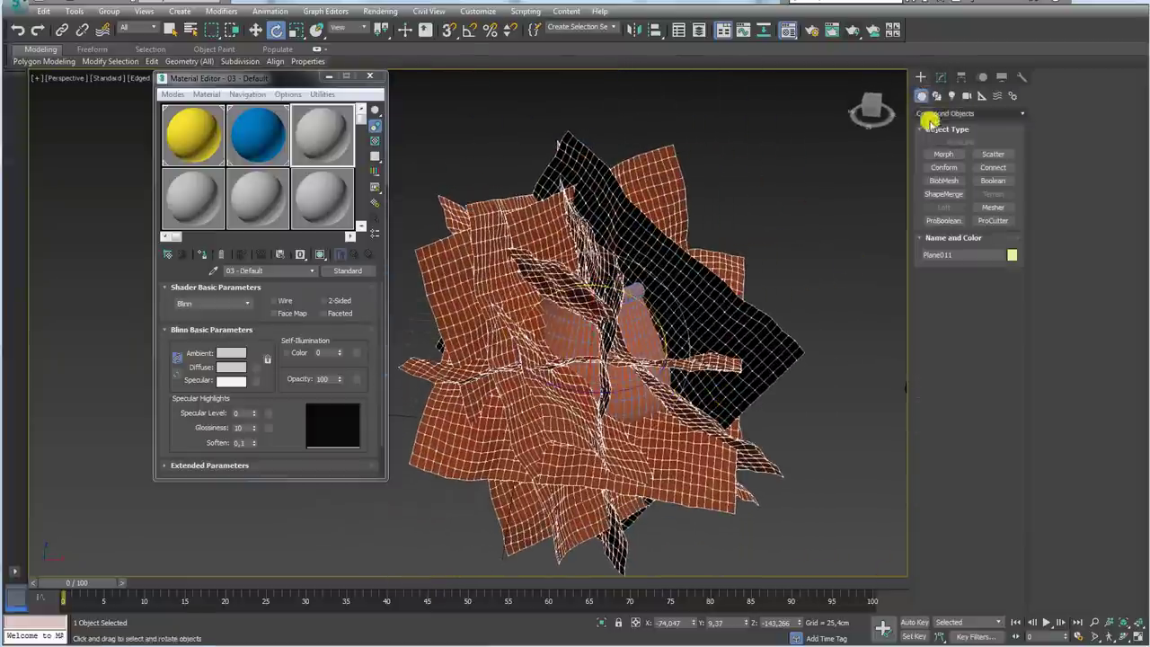
Make the plane cluster a ProCutter with Auto Extract Mesh and Stock Inside Cutter, cutting the vase.
{"action": "left_click", "coordinate": [998, 222]}
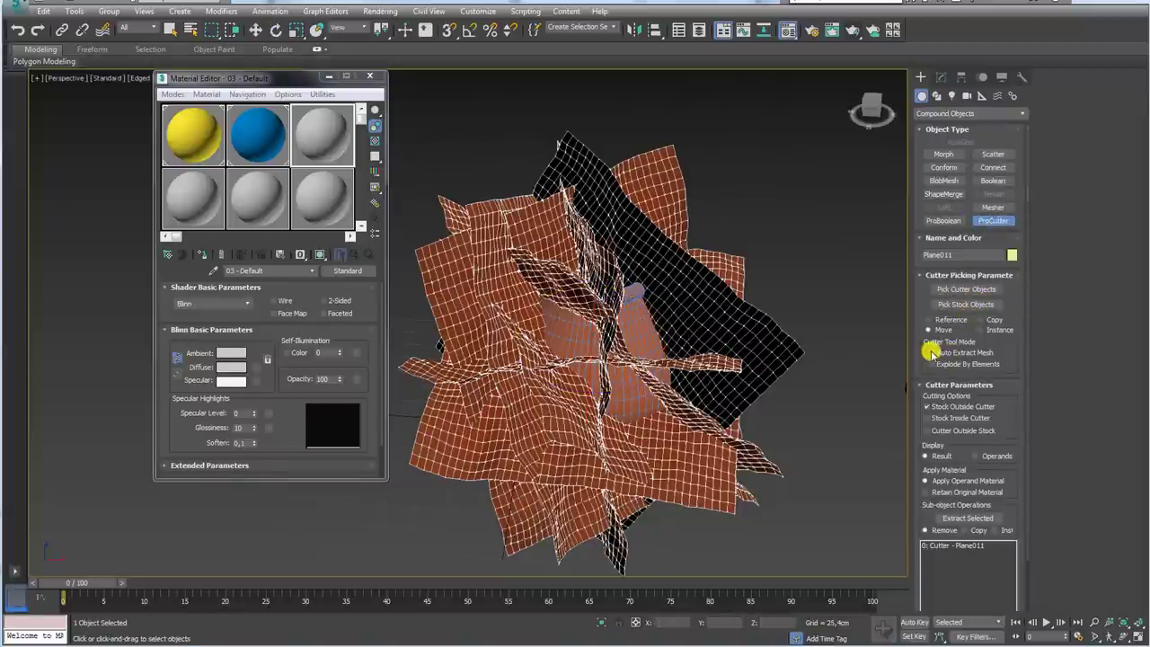
{"action": "left_click", "coordinate": [927, 352]}
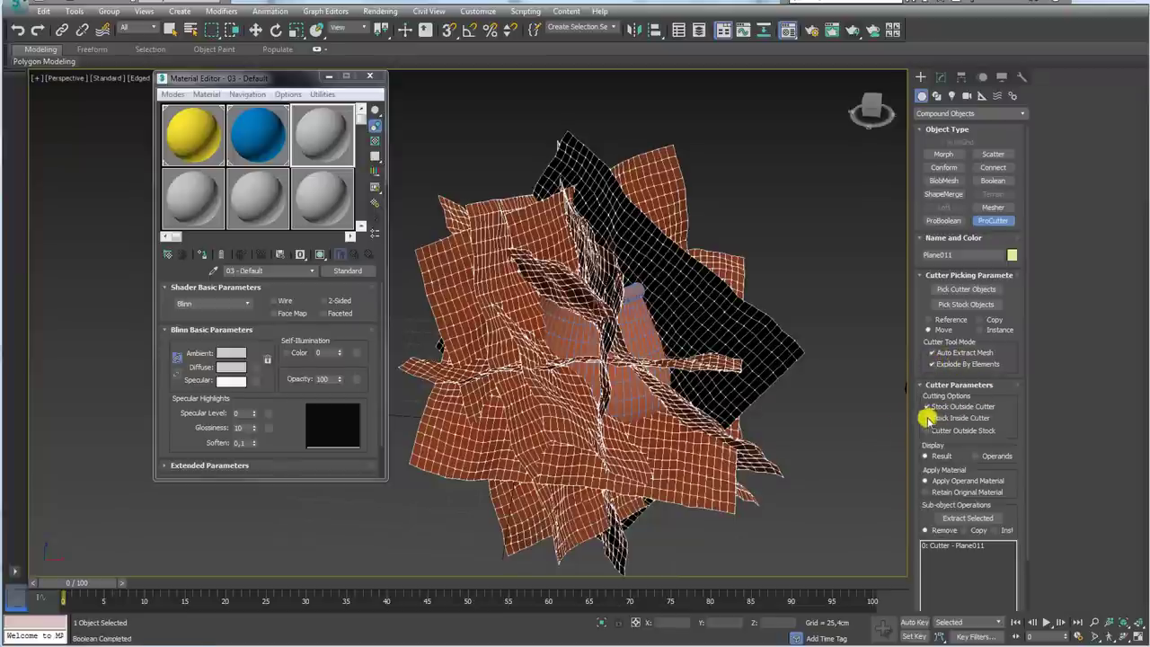
{"action": "left_click", "coordinate": [928, 418]}
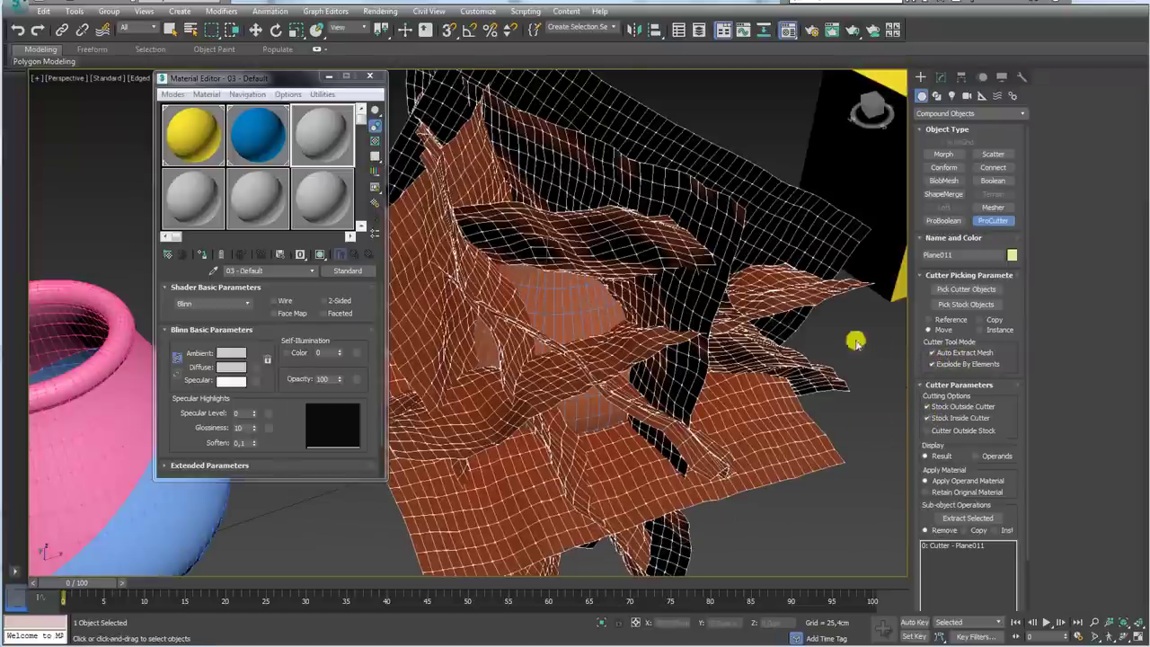
{"action": "left_click", "coordinate": [964, 304]}
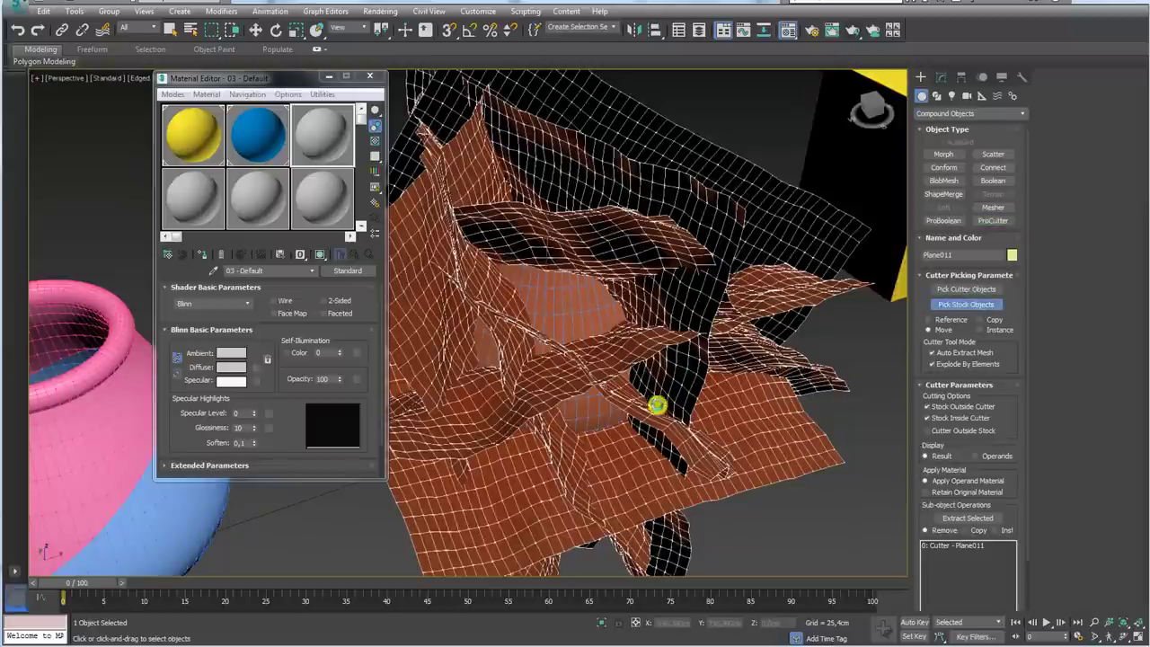
{"action": "left_click", "coordinate": [584, 318]}
Move the cutter plane cluster aside to reveal the cut vase.
{"action": "scroll", "coordinate": [585, 311], "scroll_direction": "down", "scroll_amount": 5}
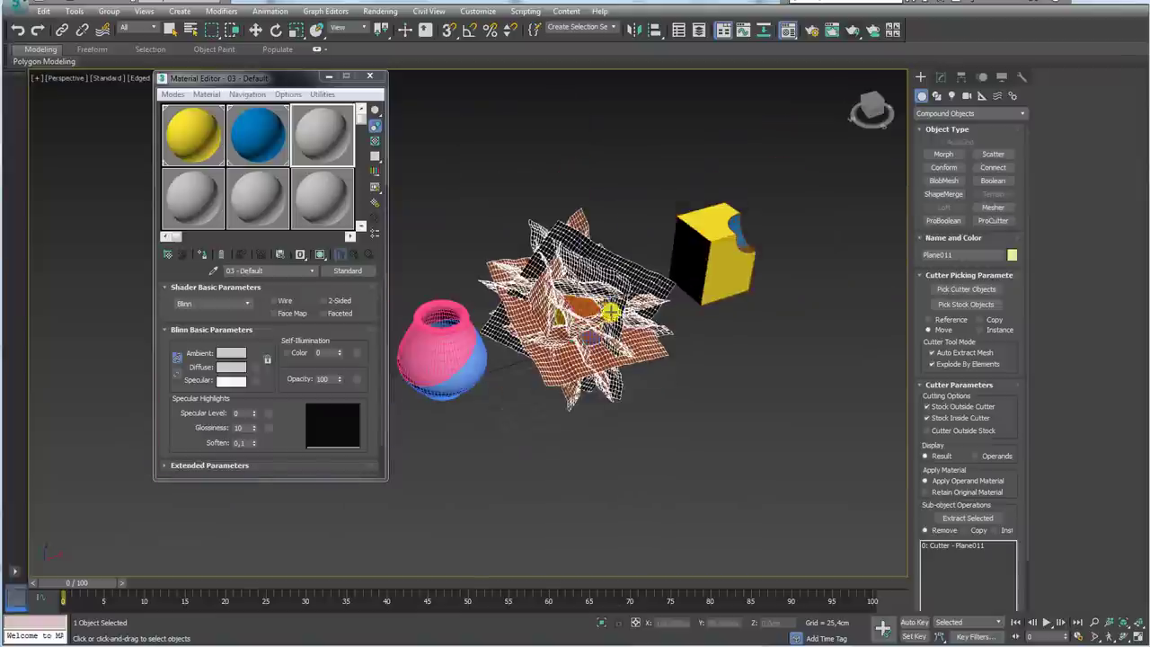
{"action": "mouse_move", "coordinate": [585, 311]}
{"action": "middle_mouse_down", "text": "alt"}
{"action": "mouse_move", "coordinate": [595, 346]}
{"action": "mouse_move", "coordinate": [634, 313]}
{"action": "middle_mouse_up", "text": "alt"}
{"action": "key", "text": "w"}
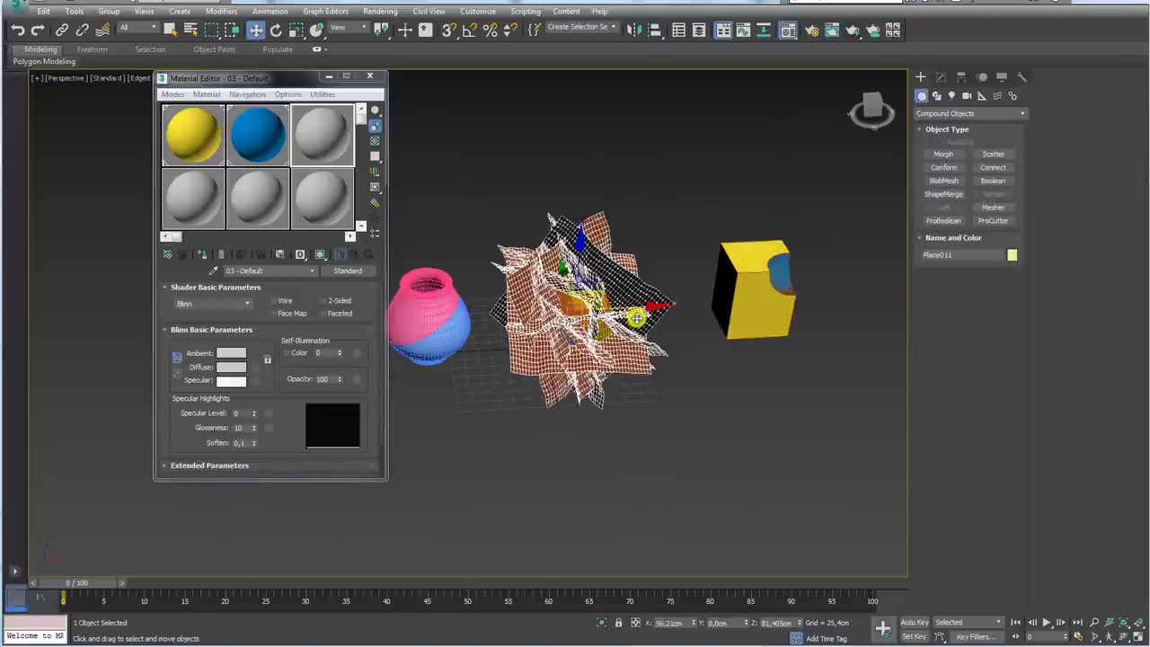
{"action": "left_click_drag", "start_coordinate": [622, 308], "coordinate": [949, 307]}
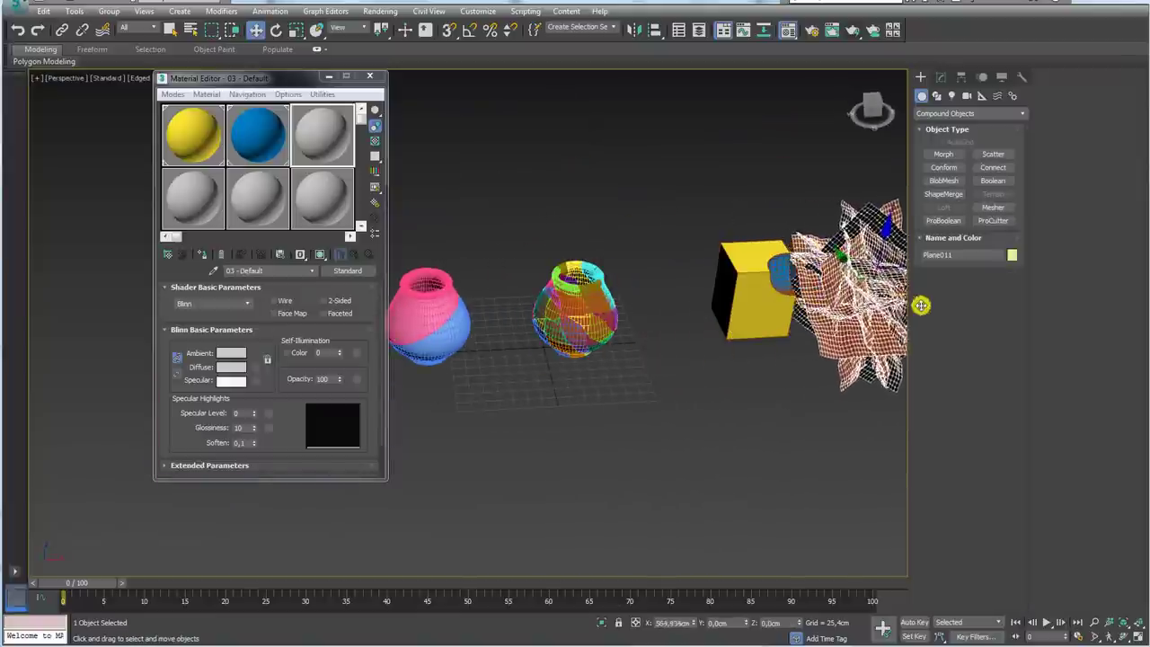
{"action": "middle_click_drag", "start_coordinate": [949, 308], "coordinate": [665, 213]}
Toggle Edged Faces with F4 while orbiting to inspect both vases.
{"action": "mouse_move", "coordinate": [768, 350]}
{"action": "middle_mouse_down", "text": "alt"}
{"action": "mouse_move", "coordinate": [575, 323]}
{"action": "mouse_move", "coordinate": [629, 296]}
{"action": "middle_mouse_up", "text": "alt"}
{"action": "scroll", "coordinate": [634, 306], "scroll_direction": "up", "scroll_amount": 3}
{"action": "scroll", "coordinate": [655, 346], "scroll_direction": "up", "scroll_amount": 2}
{"action": "key", "text": "F4"}
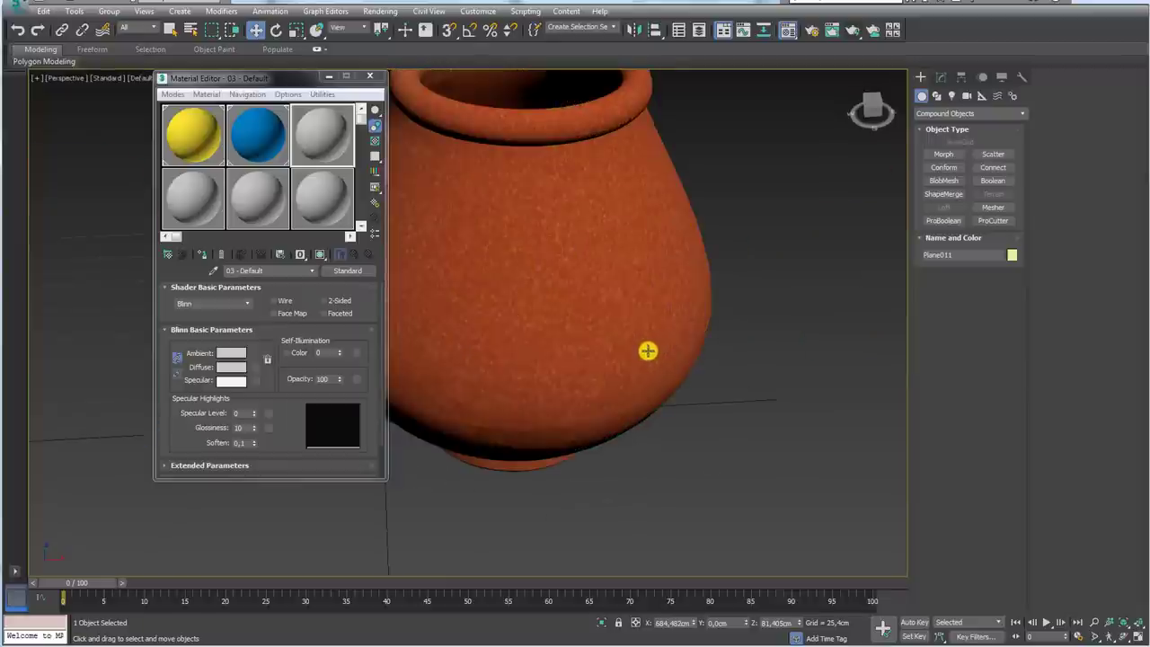
{"action": "middle_click_drag", "start_coordinate": [649, 349], "coordinate": [634, 333], "text": "alt"}
{"action": "scroll", "coordinate": [765, 441], "scroll_direction": "down", "scroll_amount": 3}
{"action": "scroll", "coordinate": [541, 325], "scroll_direction": "up", "scroll_amount": 2}
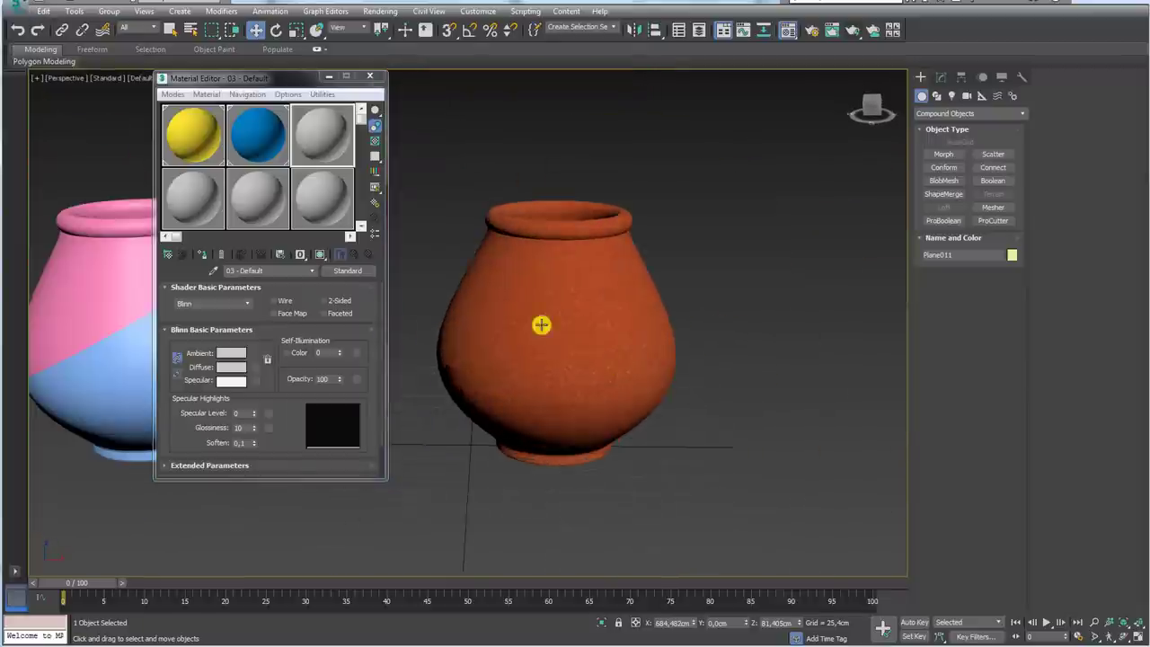
{"action": "scroll", "coordinate": [638, 306], "scroll_direction": "up", "scroll_amount": 2}
{"action": "key", "text": "F4"}
Pull a shard of the cut vase out to the right and hide edged faces.
{"action": "left_click", "coordinate": [609, 280]}
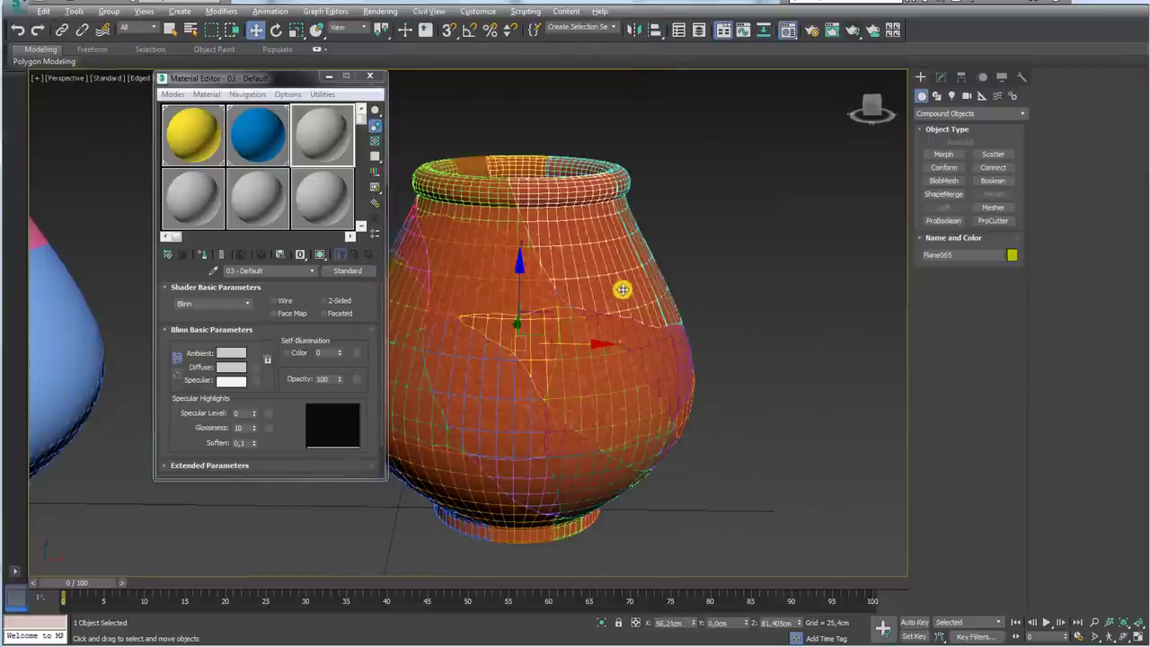
{"action": "mouse_move", "coordinate": [619, 291]}
{"action": "middle_mouse_down", "text": "alt"}
{"action": "mouse_move", "coordinate": [635, 329]}
{"action": "mouse_move", "coordinate": [530, 274]}
{"action": "middle_mouse_up", "text": "alt"}
{"action": "left_click_drag", "start_coordinate": [549, 274], "coordinate": [739, 291]}
{"action": "mouse_move", "coordinate": [740, 291]}
{"action": "middle_mouse_down", "text": "alt"}
{"action": "mouse_move", "coordinate": [709, 254]}
{"action": "mouse_move", "coordinate": [723, 282]}
{"action": "mouse_move", "coordinate": [685, 264]}
{"action": "mouse_move", "coordinate": [646, 326]}
{"action": "mouse_move", "coordinate": [680, 300]}
{"action": "mouse_move", "coordinate": [673, 270]}
{"action": "mouse_move", "coordinate": [644, 285]}
{"action": "mouse_move", "coordinate": [657, 281]}
{"action": "mouse_move", "coordinate": [665, 298]}
{"action": "mouse_move", "coordinate": [537, 280]}
{"action": "middle_mouse_up", "text": "alt"}
{"action": "key", "text": "F4"}
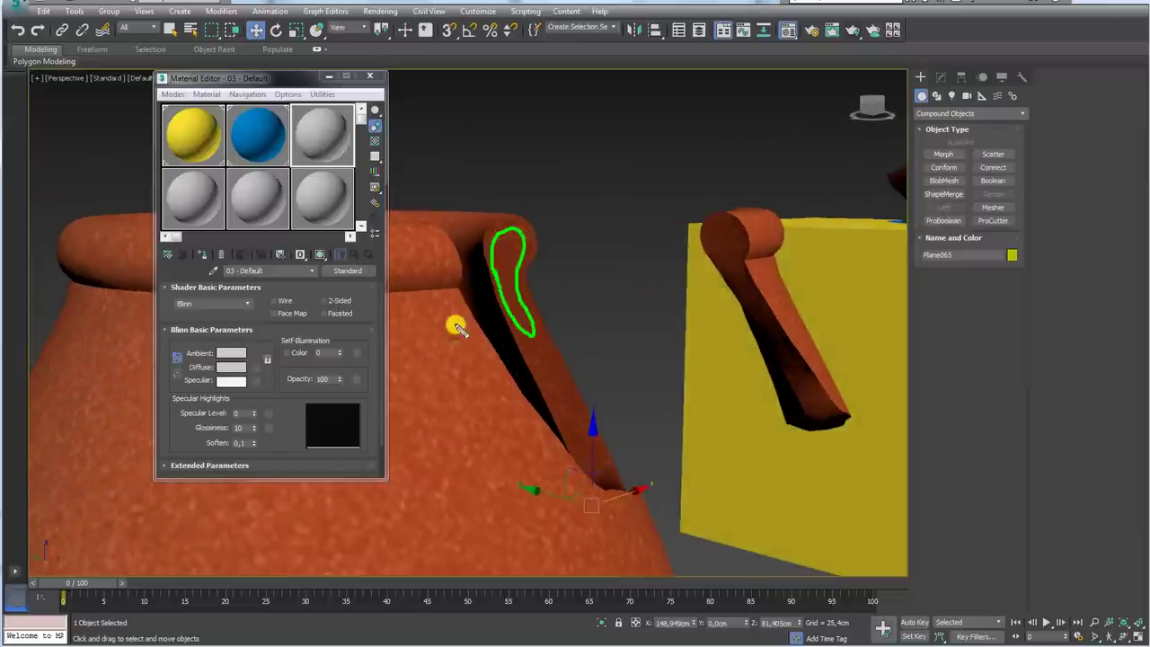
Orbit around the vase and pulled shard, then select every object with Ctrl+A.
{"action": "mouse_move", "coordinate": [447, 322]}
{"action": "left_mouse_down"}
{"action": "mouse_move", "coordinate": [444, 450]}
{"action": "mouse_move", "coordinate": [467, 335]}
{"action": "left_mouse_up"}
{"action": "key", "text": "Escape"}
{"action": "scroll", "coordinate": [526, 329], "scroll_direction": "down", "scroll_amount": 5}
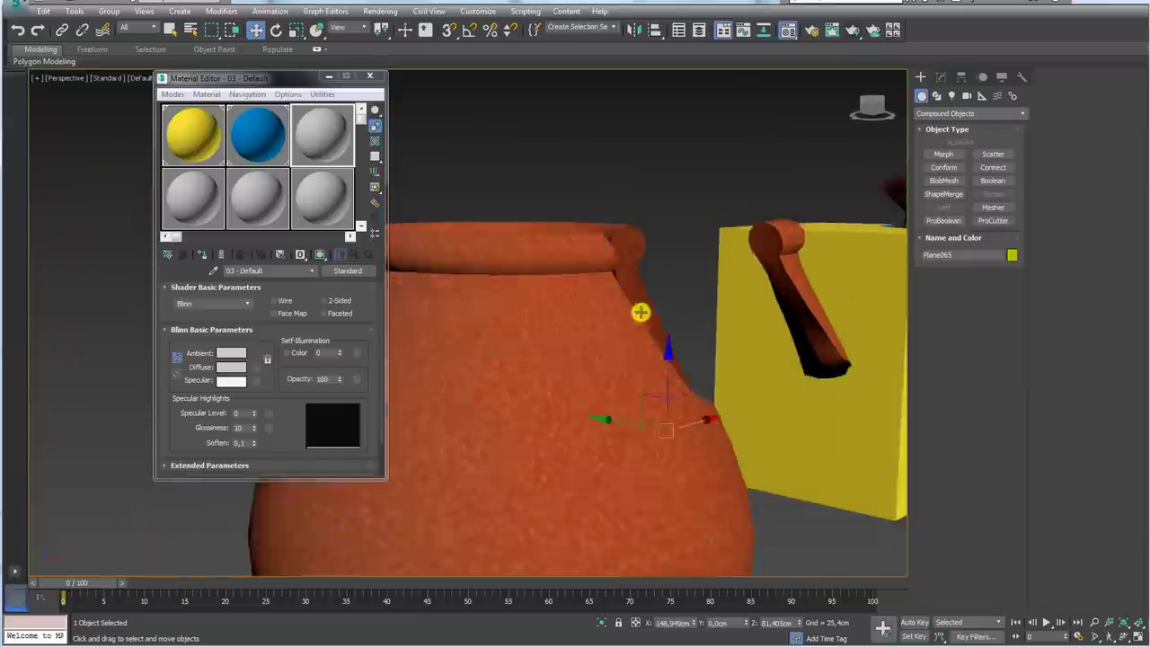
{"action": "middle_click_drag", "start_coordinate": [641, 314], "coordinate": [701, 379]}
{"action": "scroll", "coordinate": [702, 378], "scroll_direction": "up", "scroll_amount": 5}
{"action": "mouse_move", "coordinate": [596, 365]}
{"action": "middle_mouse_down", "text": "alt"}
{"action": "mouse_move", "coordinate": [660, 339]}
{"action": "mouse_move", "coordinate": [700, 426]}
{"action": "middle_mouse_up", "text": "alt"}
{"action": "scroll", "coordinate": [660, 339], "scroll_direction": "down", "scroll_amount": 5}
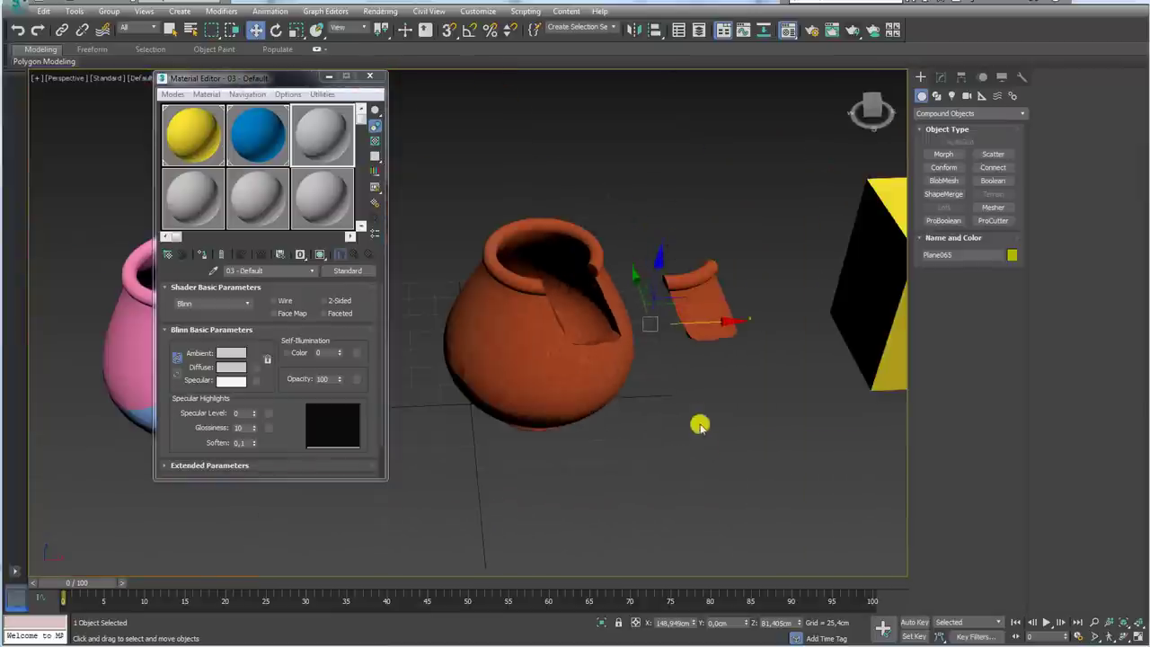
{"action": "key", "text": "ctrl+a"}
{"action": "left_click", "coordinate": [369, 76]}
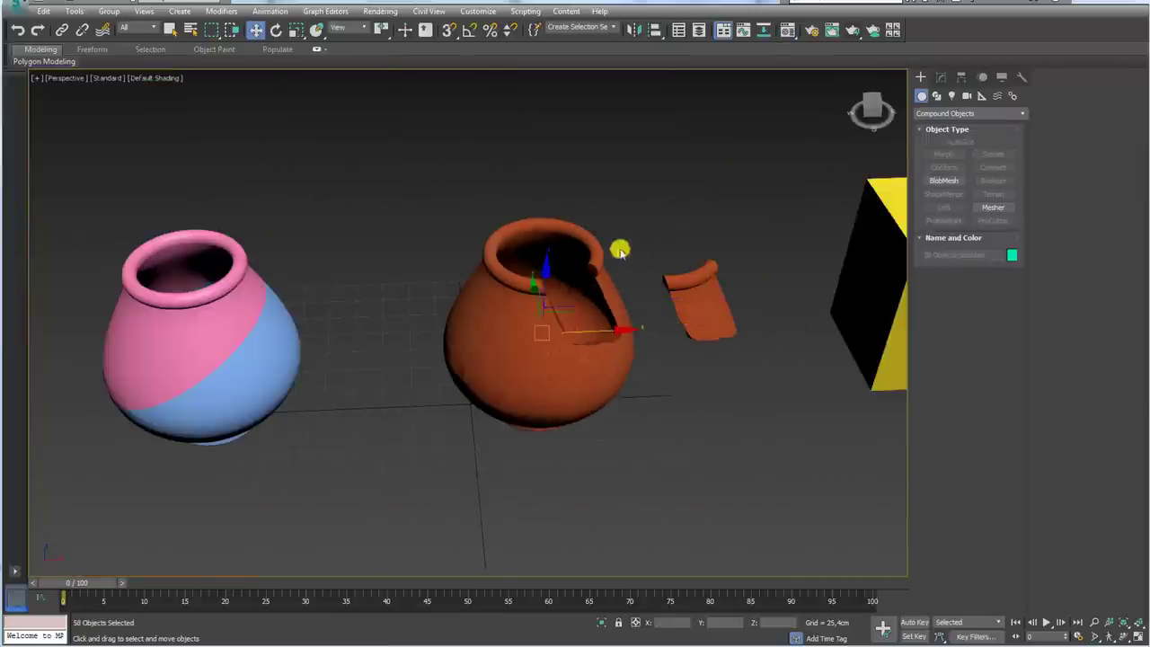
{"action": "mouse_move", "coordinate": [619, 249]}
{"action": "middle_mouse_down", "text": "alt"}
{"action": "mouse_move", "coordinate": [534, 329]}
{"action": "mouse_move", "coordinate": [608, 351]}
{"action": "mouse_move", "coordinate": [462, 326]}
{"action": "mouse_move", "coordinate": [570, 352]}
{"action": "mouse_move", "coordinate": [603, 405]}
{"action": "mouse_move", "coordinate": [601, 450]}
{"action": "middle_mouse_up", "text": "alt"}
{"action": "scroll", "coordinate": [532, 330], "scroll_direction": "down", "scroll_amount": 5}
{"action": "scroll", "coordinate": [551, 288], "scroll_direction": "up", "scroll_amount": 5}
{"action": "scroll", "coordinate": [435, 321], "scroll_direction": "down", "scroll_amount": 5}
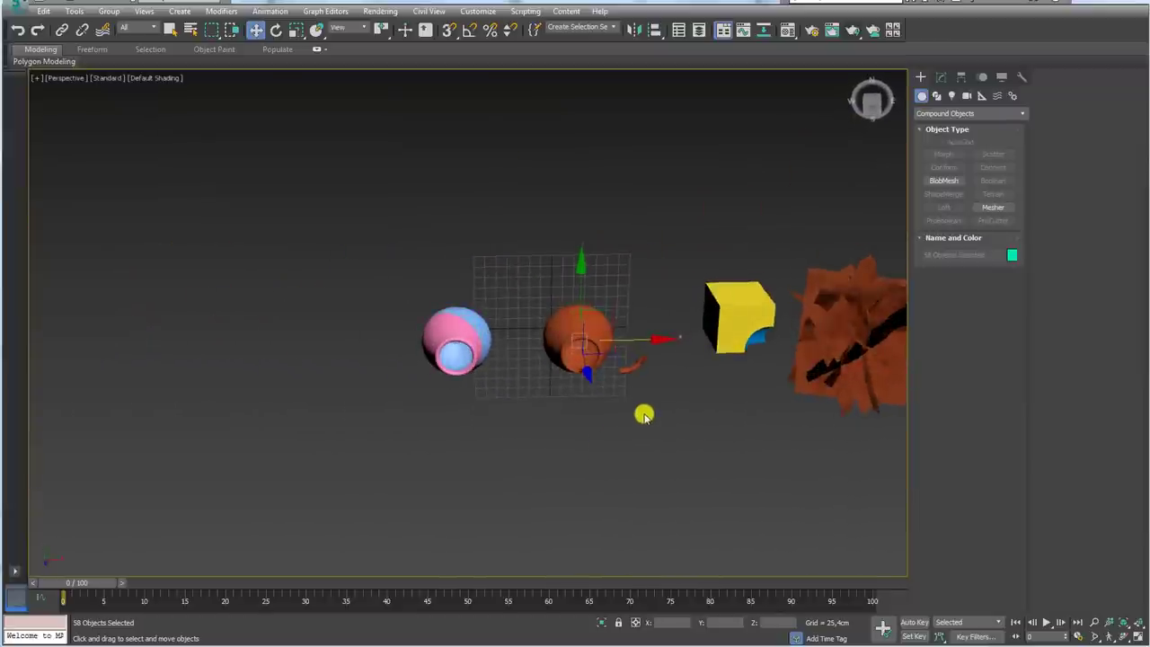
{"action": "scroll", "coordinate": [645, 415], "scroll_direction": "up", "scroll_amount": 5}
{"action": "scroll", "coordinate": [636, 358], "scroll_direction": "down", "scroll_amount": 5}
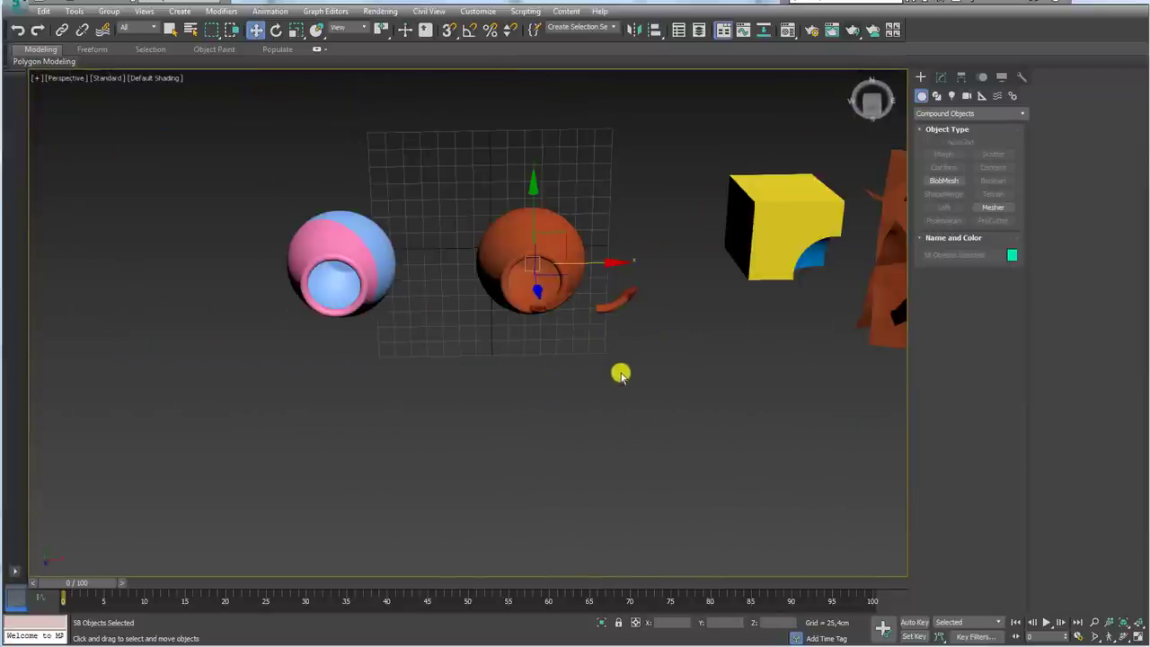
{"action": "middle_click_drag", "start_coordinate": [621, 375], "coordinate": [401, 208], "text": "alt"}
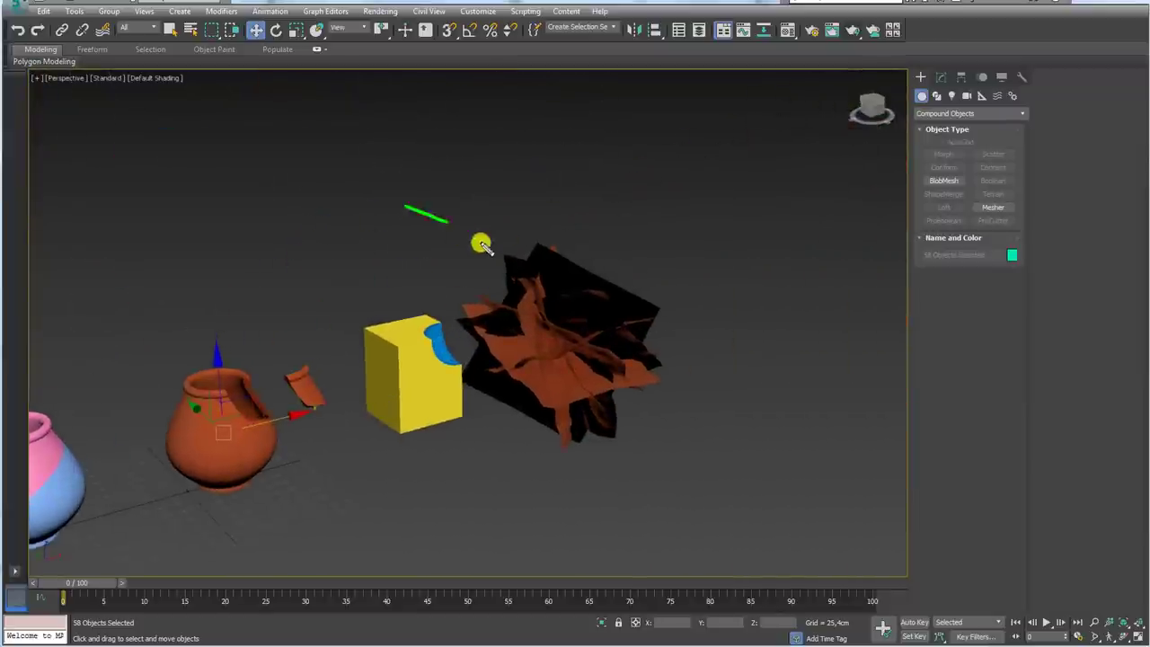
{"action": "mouse_move", "coordinate": [482, 245]}
{"action": "left_mouse_down"}
{"action": "mouse_move", "coordinate": [506, 266]}
{"action": "mouse_move", "coordinate": [483, 293]}
{"action": "left_mouse_up"}
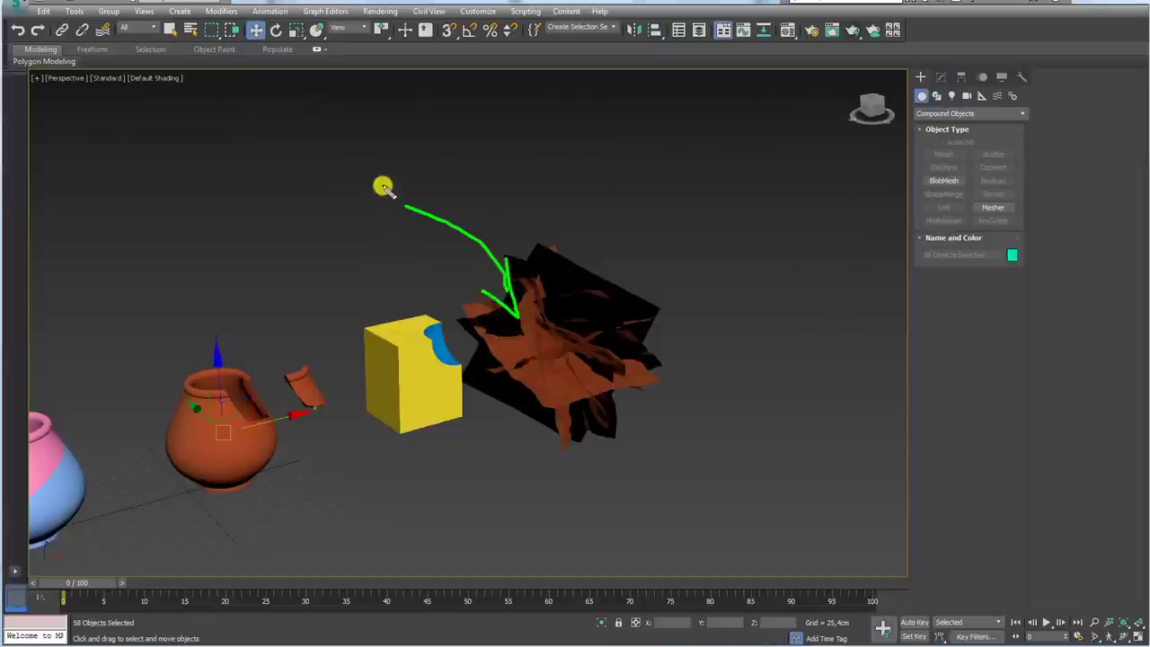
{"action": "mouse_move", "coordinate": [364, 191]}
{"action": "left_mouse_down"}
{"action": "mouse_move", "coordinate": [223, 346]}
{"action": "mouse_move", "coordinate": [292, 318]}
{"action": "left_mouse_up"}
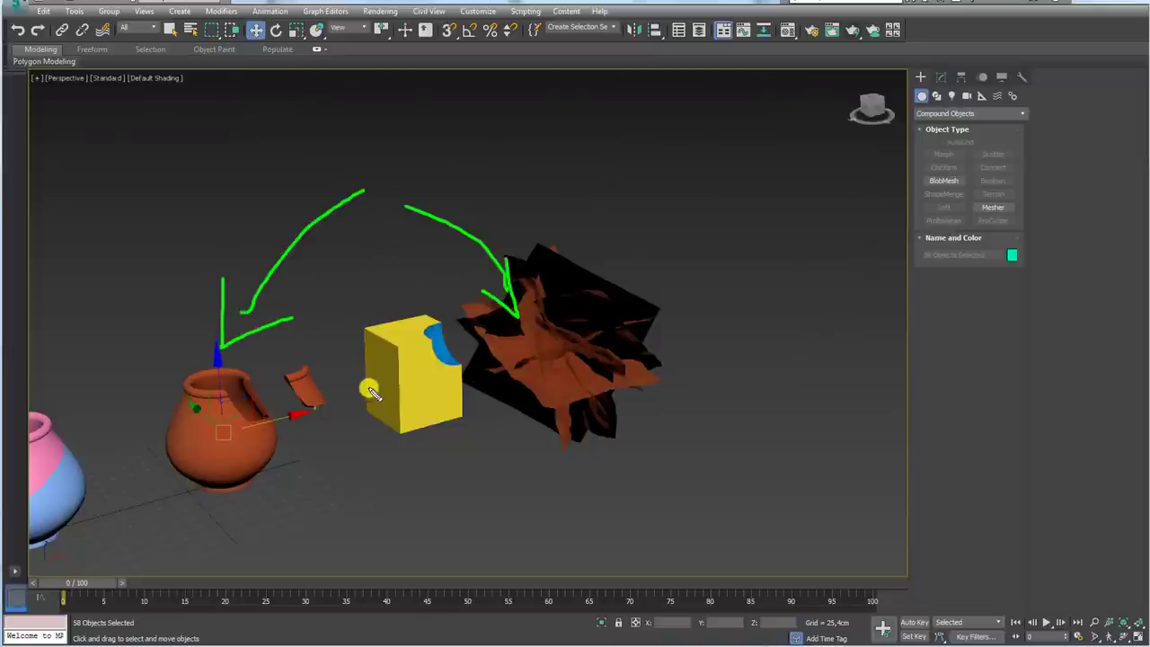
{"action": "mouse_move", "coordinate": [705, 320]}
{"action": "left_mouse_down"}
{"action": "mouse_move", "coordinate": [392, 167]}
{"action": "mouse_move", "coordinate": [185, 482]}
{"action": "mouse_move", "coordinate": [621, 347]}
{"action": "left_mouse_up"}
{"action": "key", "text": "e"}
{"action": "middle_click_drag", "start_coordinate": [302, 457], "coordinate": [522, 387]}
{"action": "scroll", "coordinate": [485, 404], "scroll_direction": "down", "scroll_amount": 3}
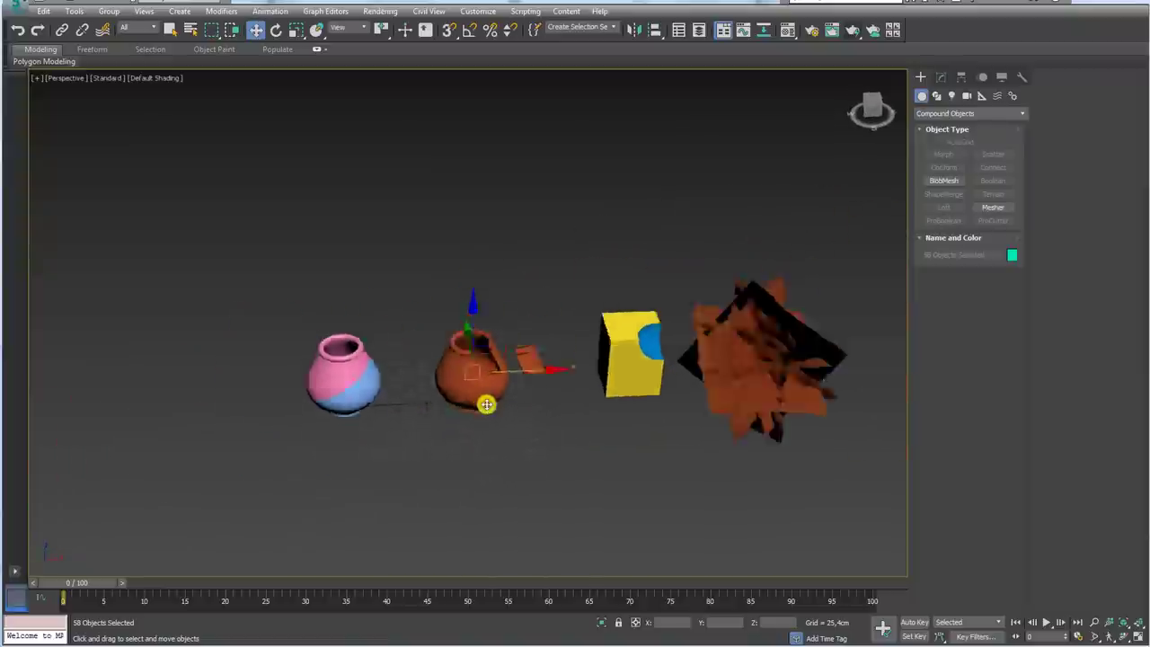
{"action": "scroll", "coordinate": [495, 457], "scroll_direction": "down", "scroll_amount": 3}
{"action": "scroll", "coordinate": [497, 440], "scroll_direction": "up", "scroll_amount": 8}
{"action": "middle_click_drag", "start_coordinate": [497, 440], "coordinate": [432, 463]}
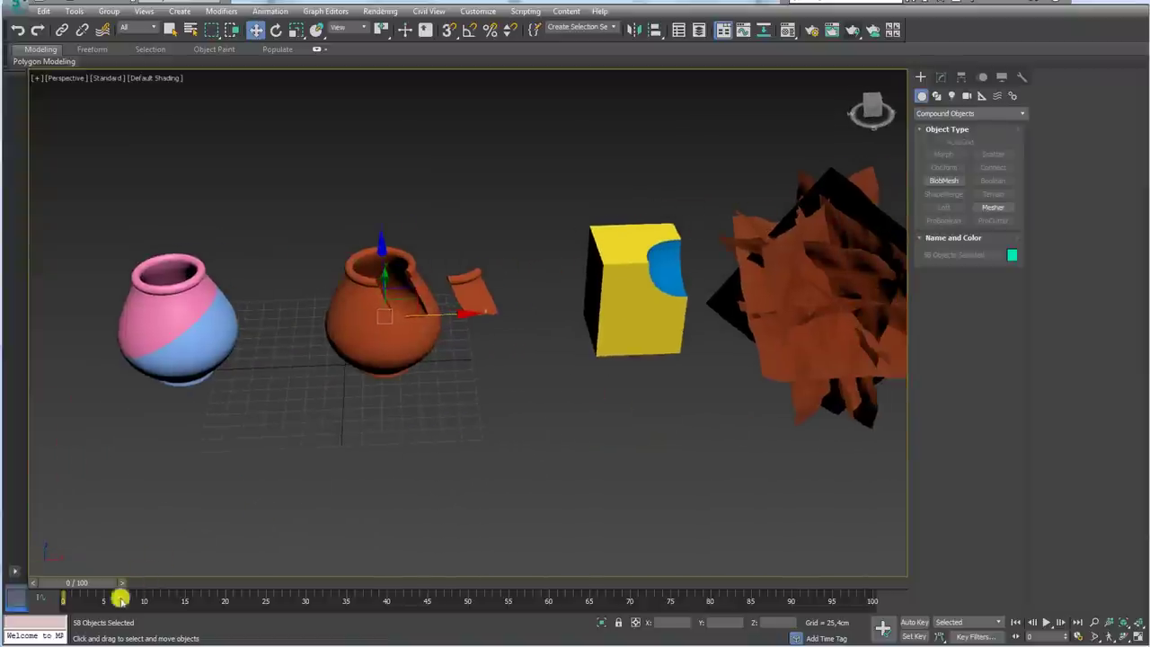
Pick concreto-fragmentos.jpg in the Textures folder, then move the folder window aside and minimize it.
{"action": "left_click", "coordinate": [777, 261]}
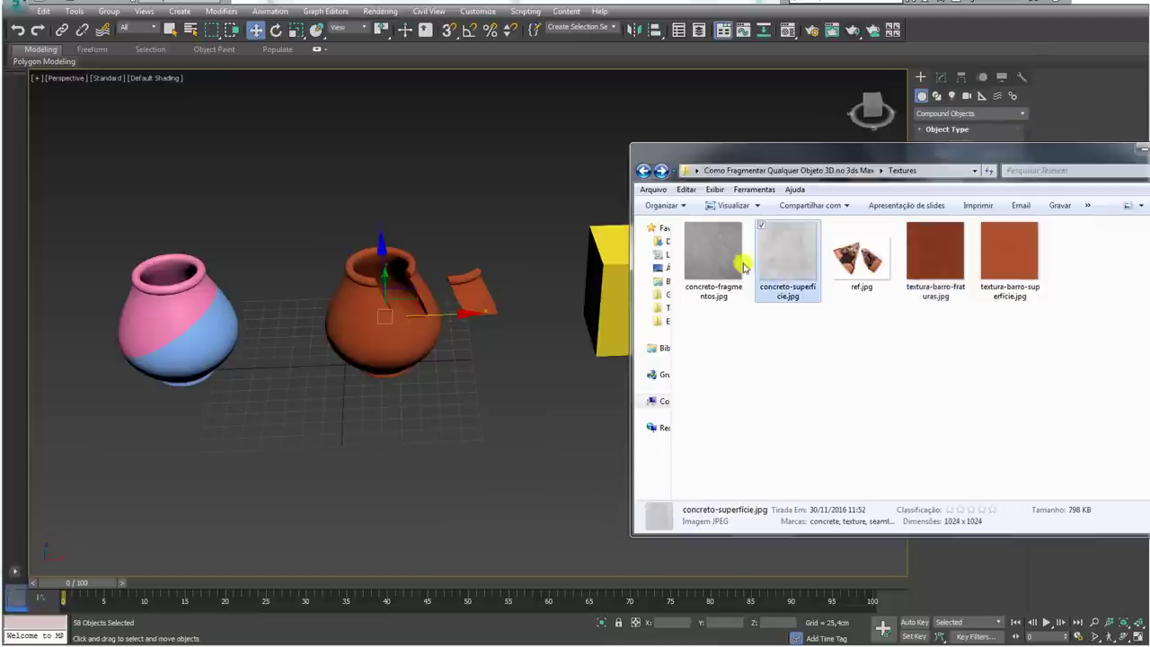
{"action": "left_click", "coordinate": [685, 262]}
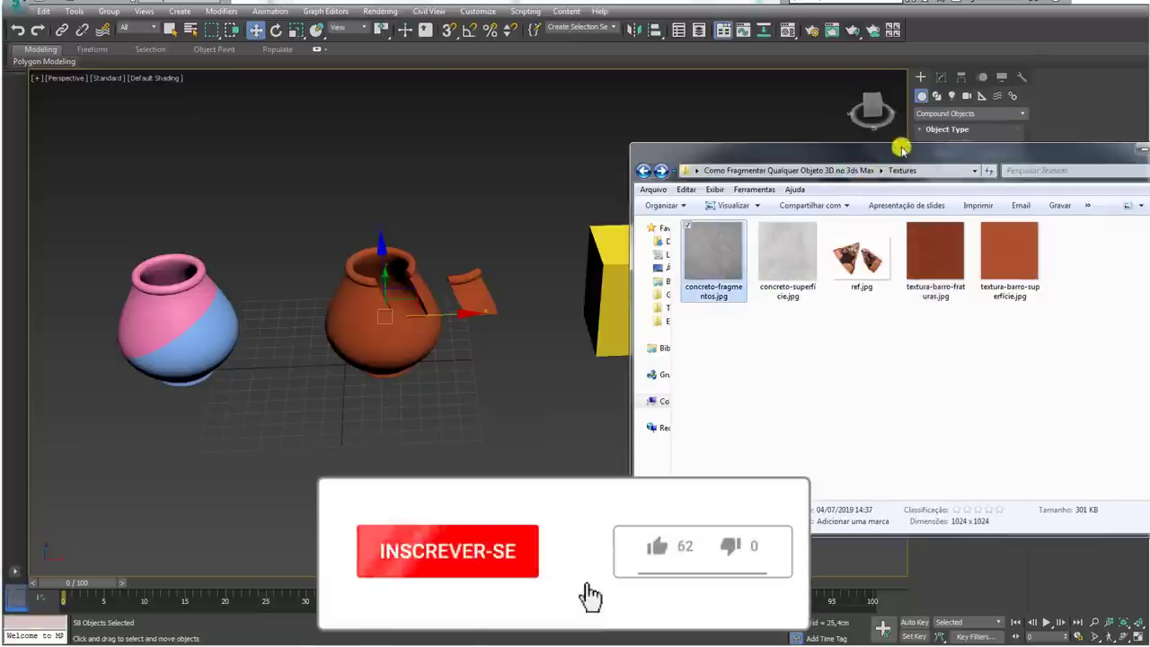
{"action": "left_click_drag", "start_coordinate": [903, 149], "coordinate": [454, 170]}
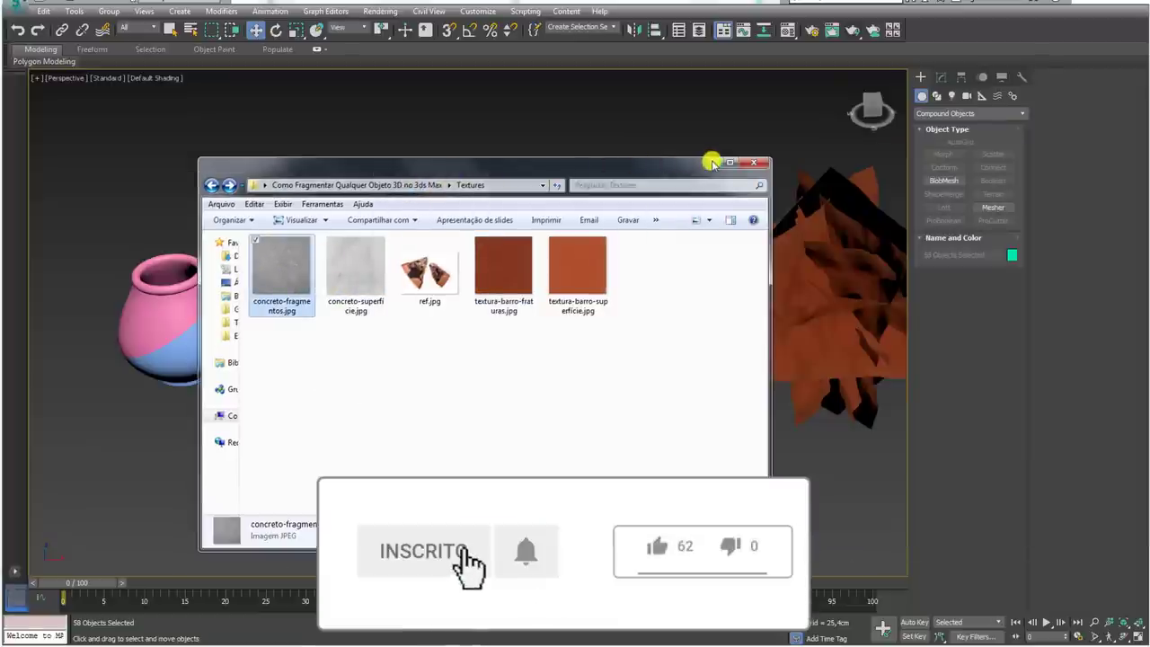
{"action": "left_click", "coordinate": [712, 163]}
Orbit and pan the viewport to frame the finished scene of vases, shard and box.
{"action": "scroll", "coordinate": [716, 419], "scroll_direction": "down", "scroll_amount": 3}
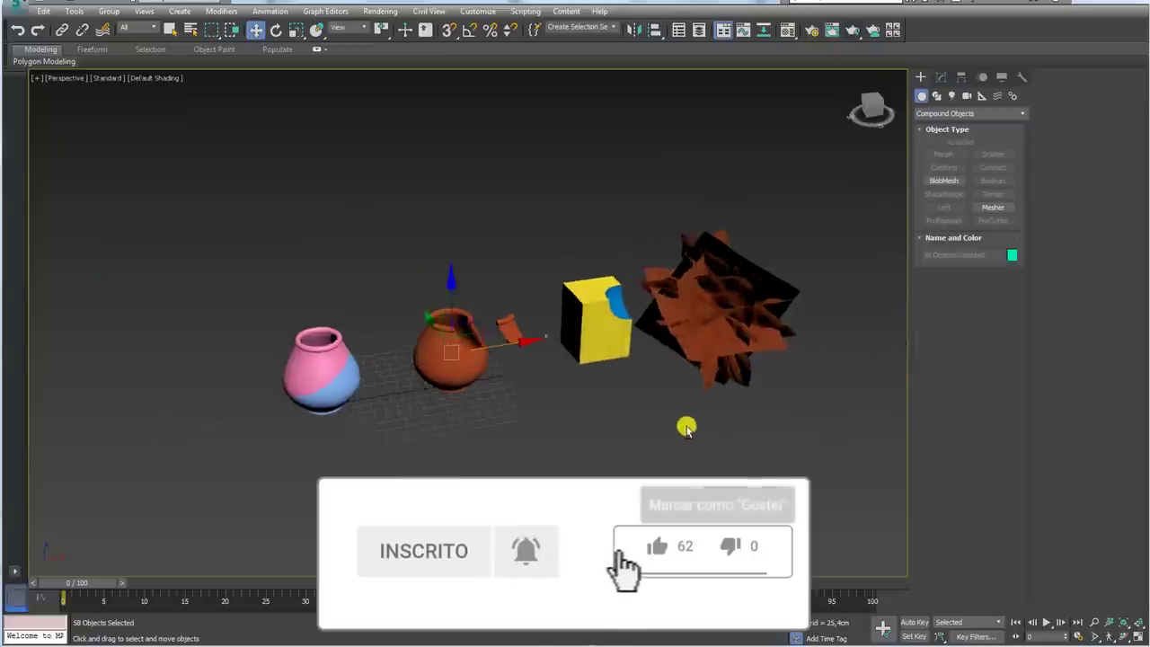
{"action": "middle_click_drag", "start_coordinate": [689, 428], "coordinate": [649, 412]}
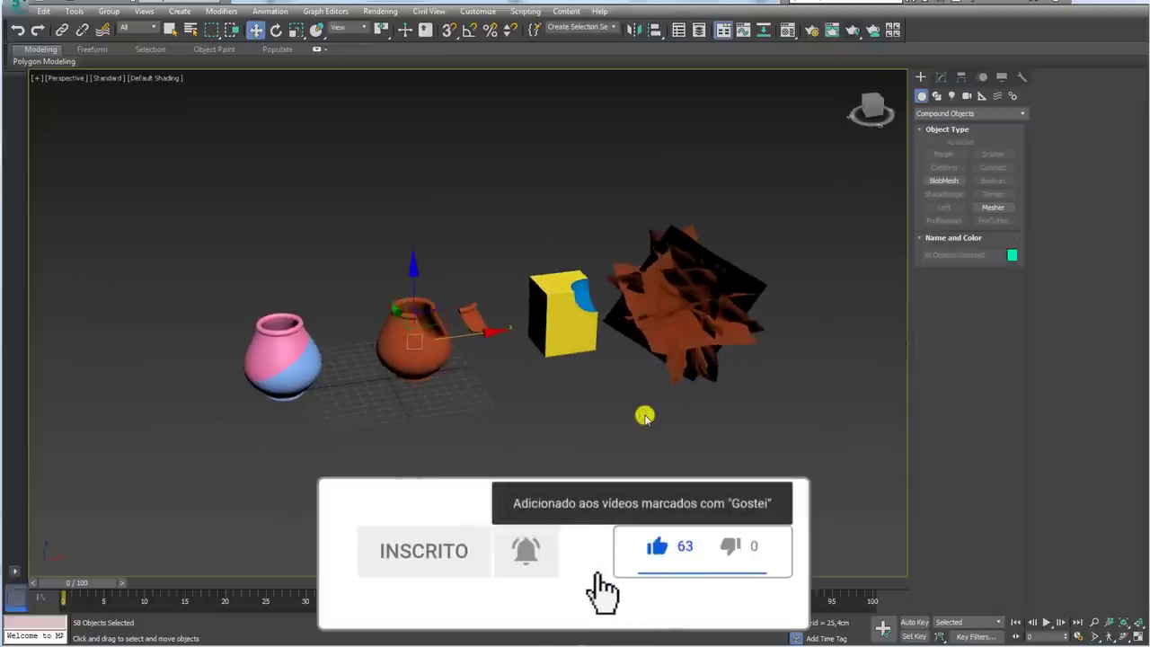
{"action": "middle_click_drag", "start_coordinate": [609, 401], "coordinate": [623, 432]}
{"action": "scroll", "coordinate": [616, 405], "scroll_direction": "up", "scroll_amount": 3}
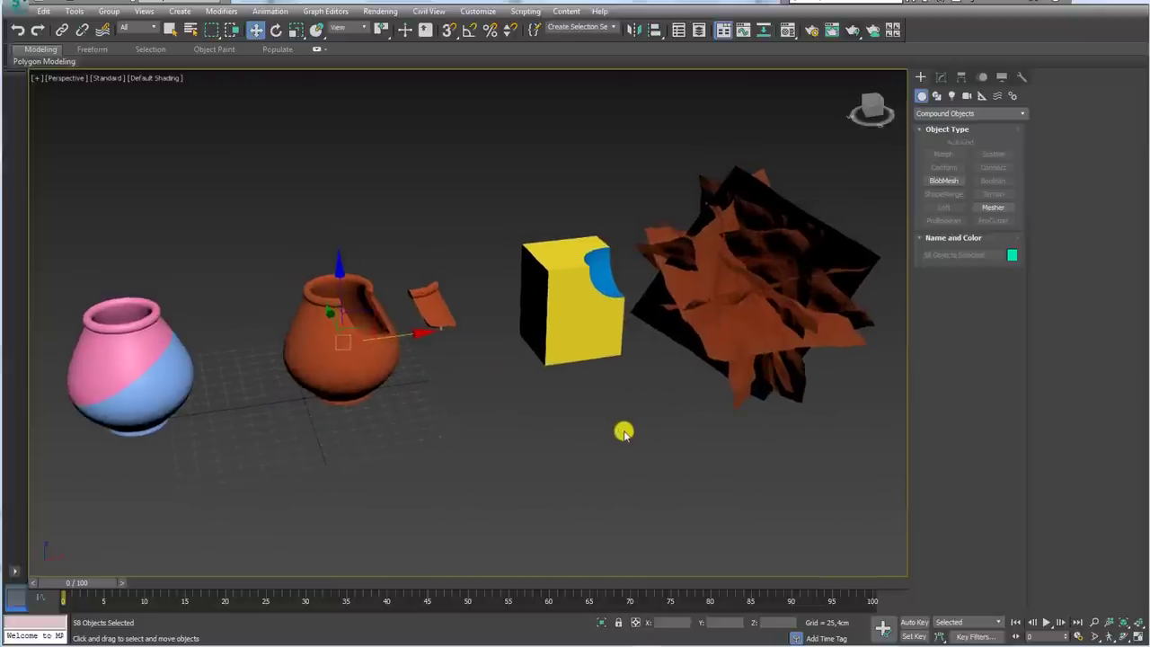